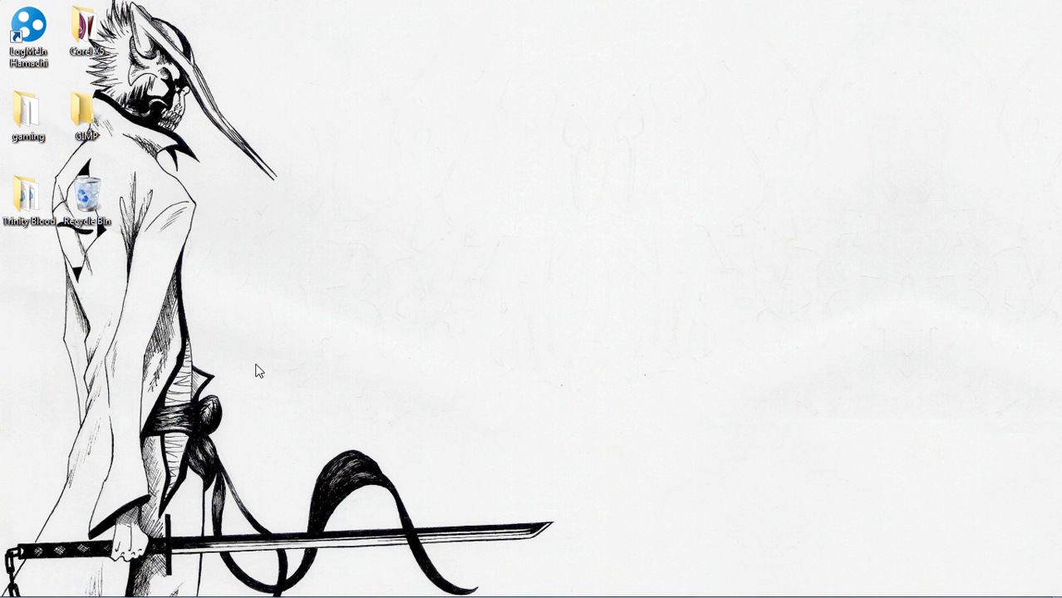
# Launch GIMP and open youtube_2_0_channel_template_by_GIMPtricks.xcf from the Documents folder
pyautogui.moveTo(431, 10)
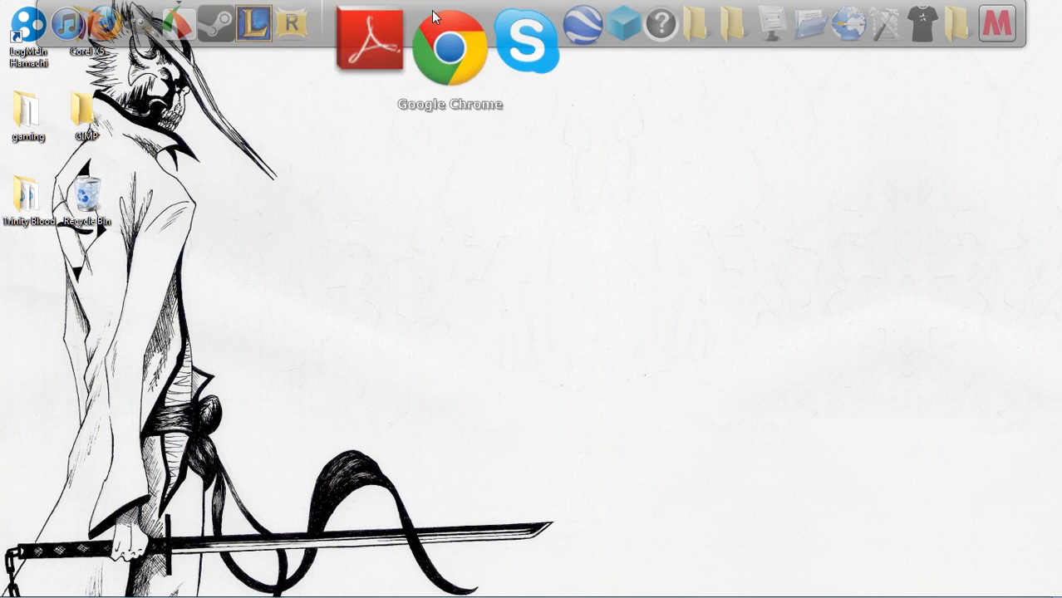
pyautogui.click(201, 43)
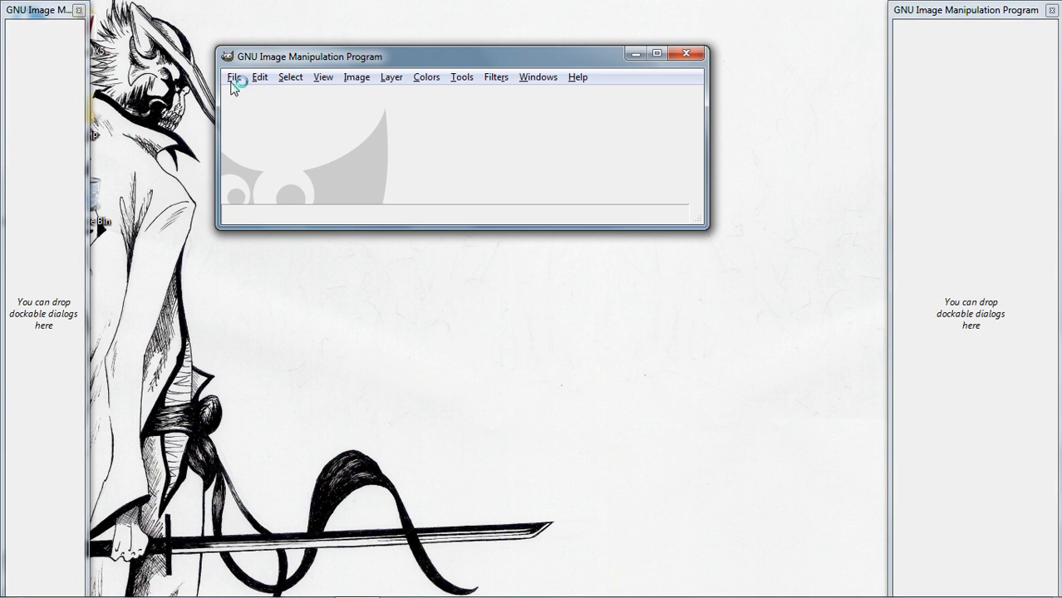
pyautogui.click(236, 78)
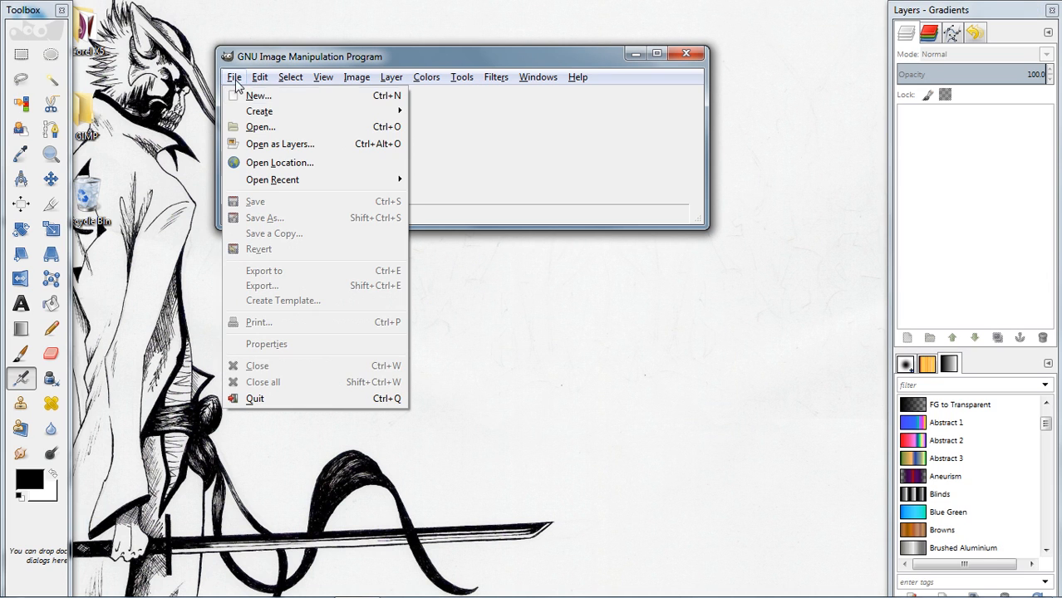
pyautogui.click(273, 130)
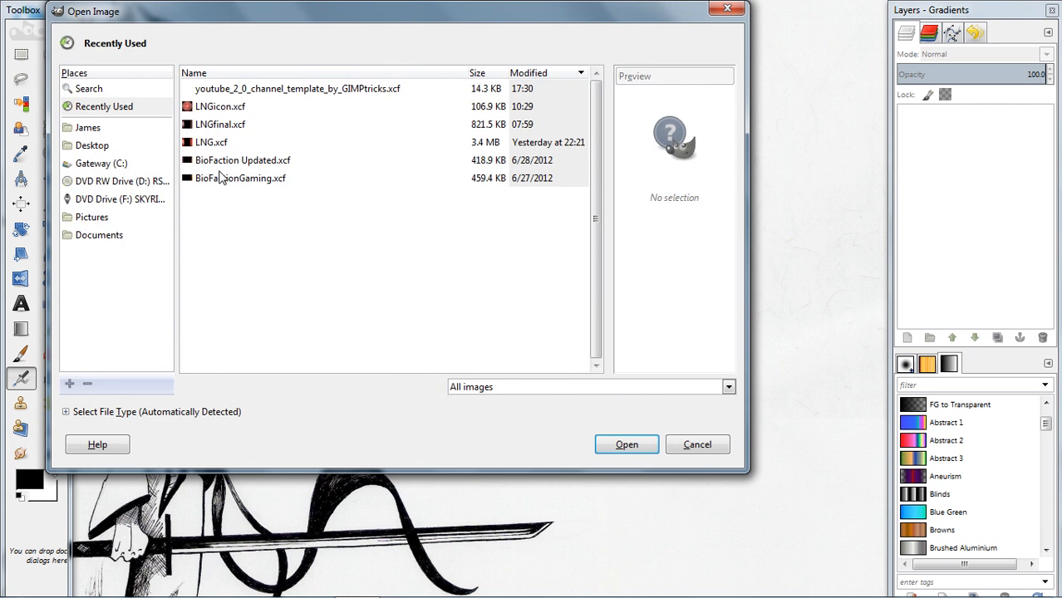
pyautogui.click(102, 241)
pyautogui.scroll(-2, 321, 353)
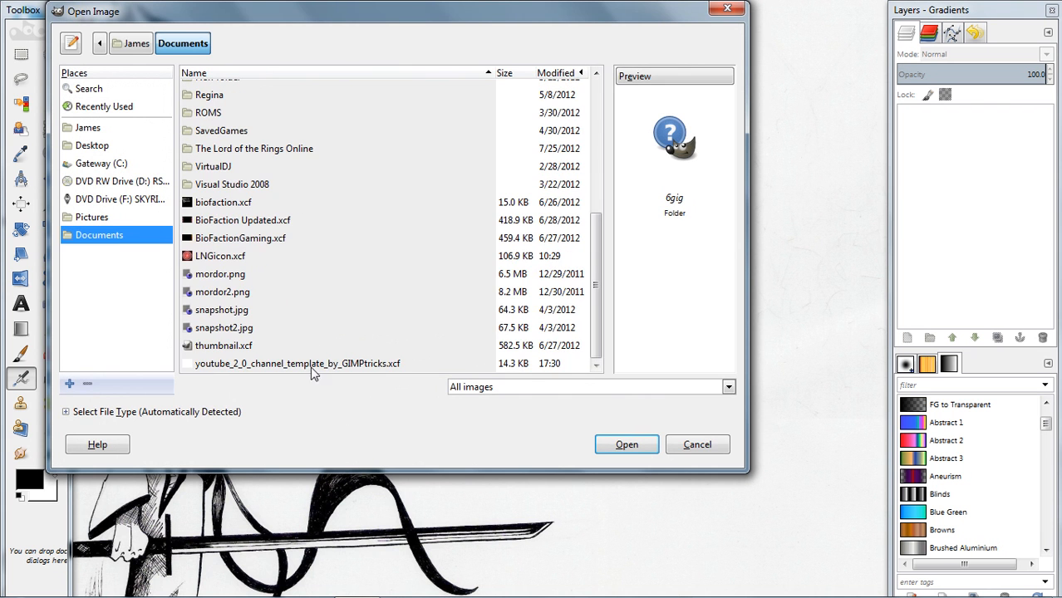
pyautogui.doubleClick(298, 364)
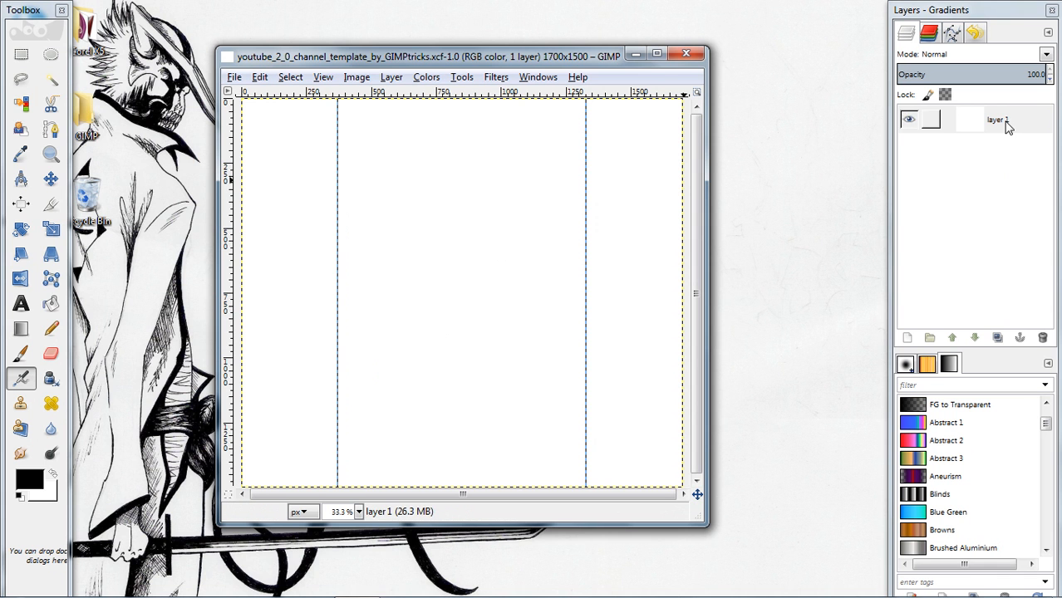
# Fill layer 1 of the channel template with the black foreground color
pyautogui.click(1002, 123)
pyautogui.click(281, 244)
pyautogui.rightClick(1024, 176)
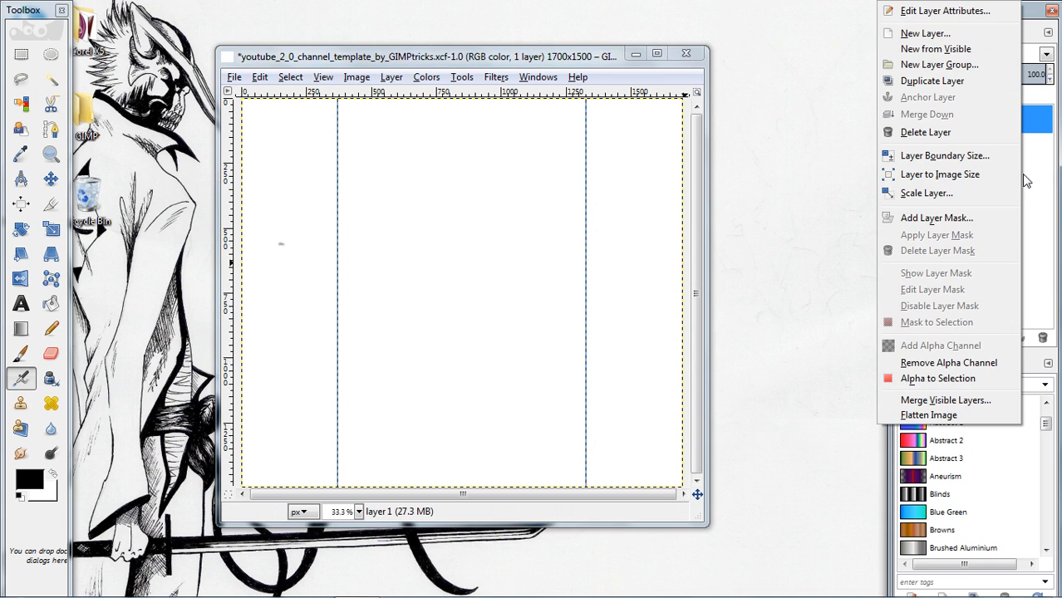
pyautogui.click(259, 238)
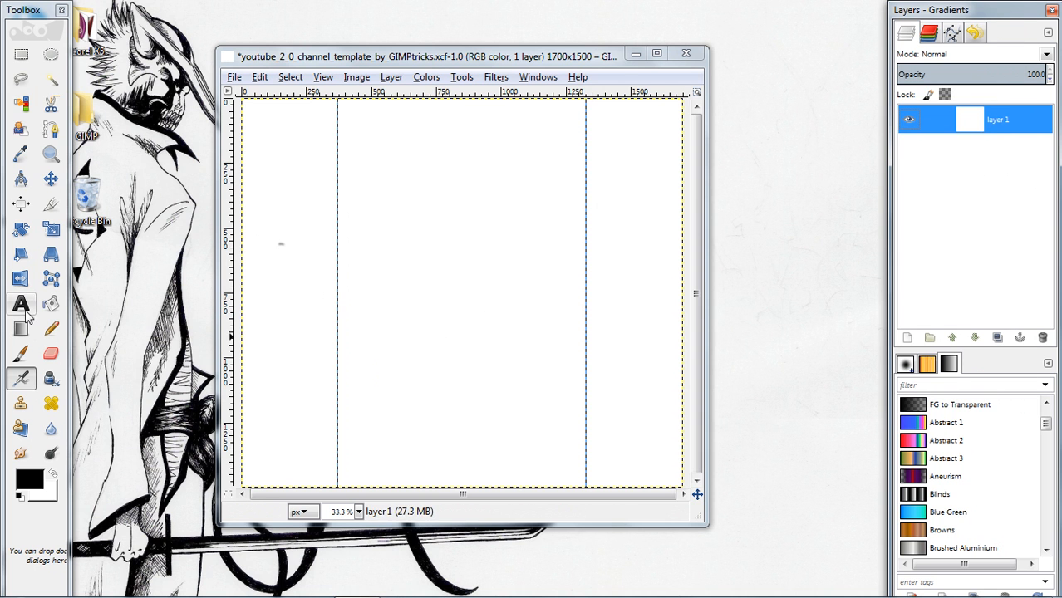
pyautogui.click(260, 76)
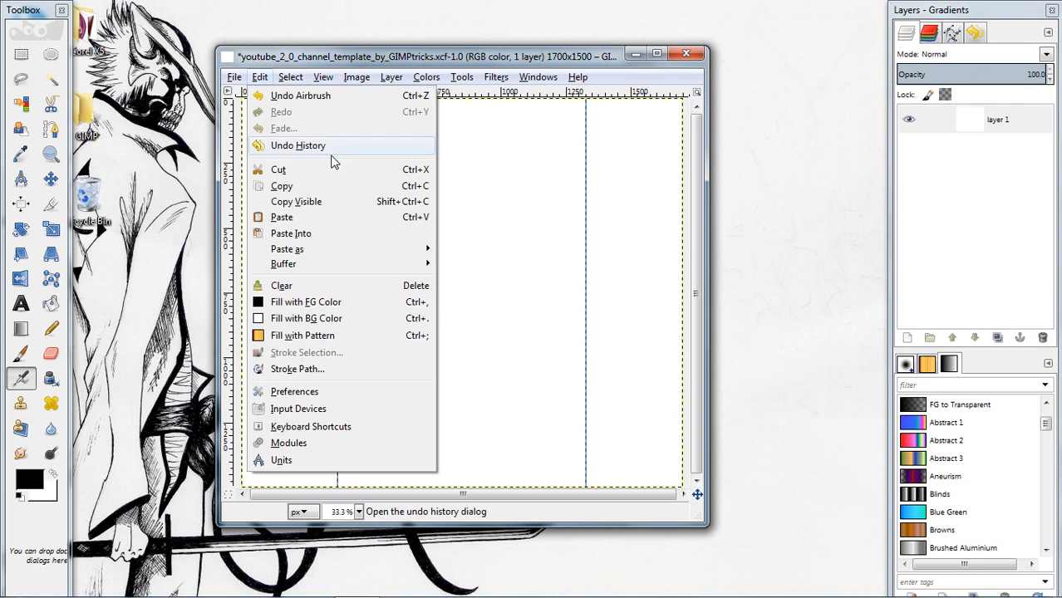
pyautogui.click(306, 302)
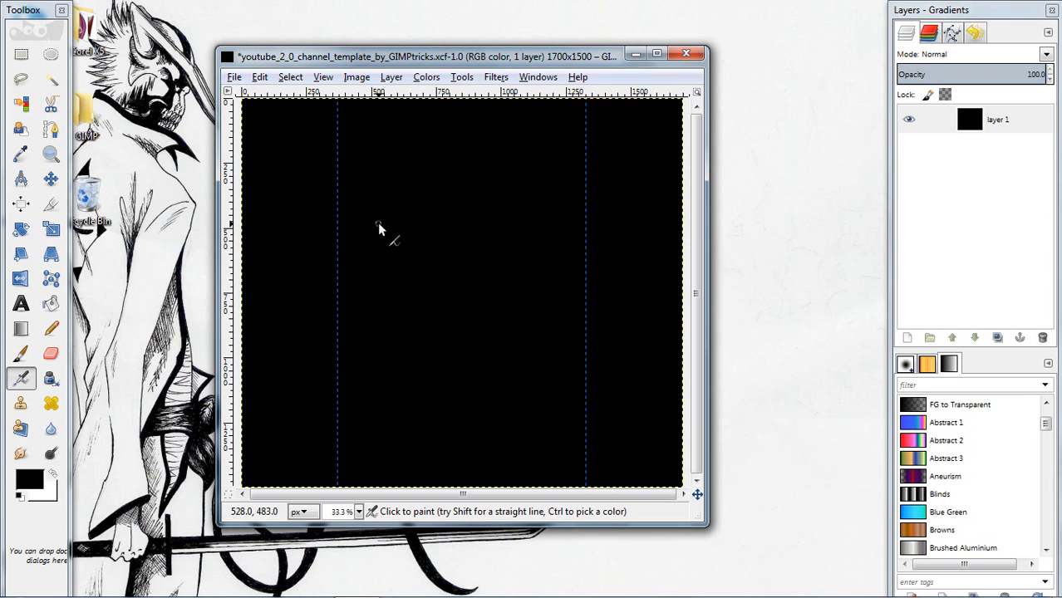
# Add a new 1700 x 1500 px layer named Smoke with transparency as its fill
pyautogui.rightClick(962, 213)
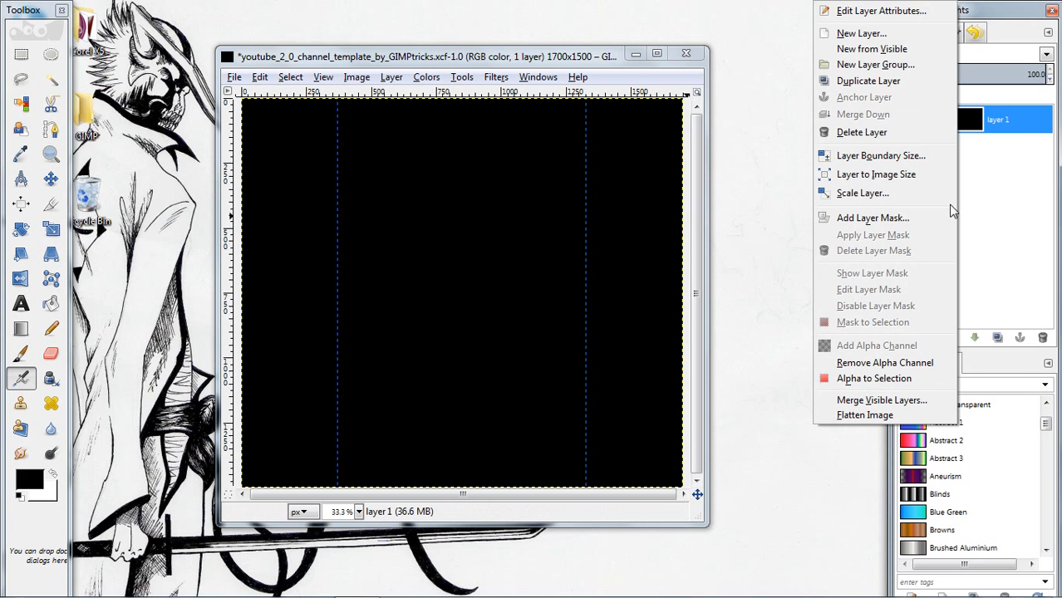
pyautogui.click(865, 34)
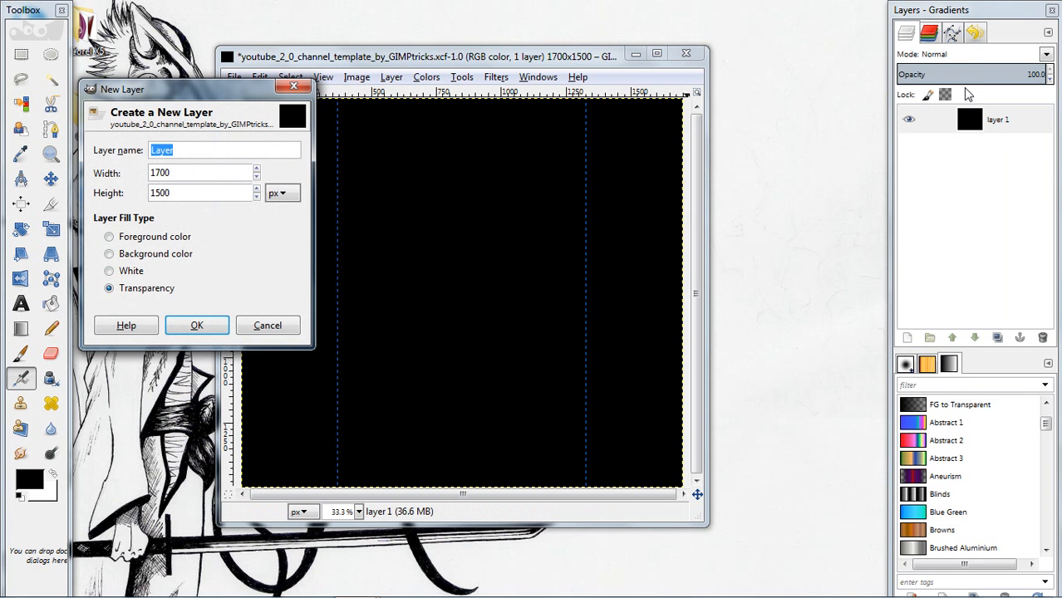
pyautogui.write('Smoke')
pyautogui.click(200, 325)
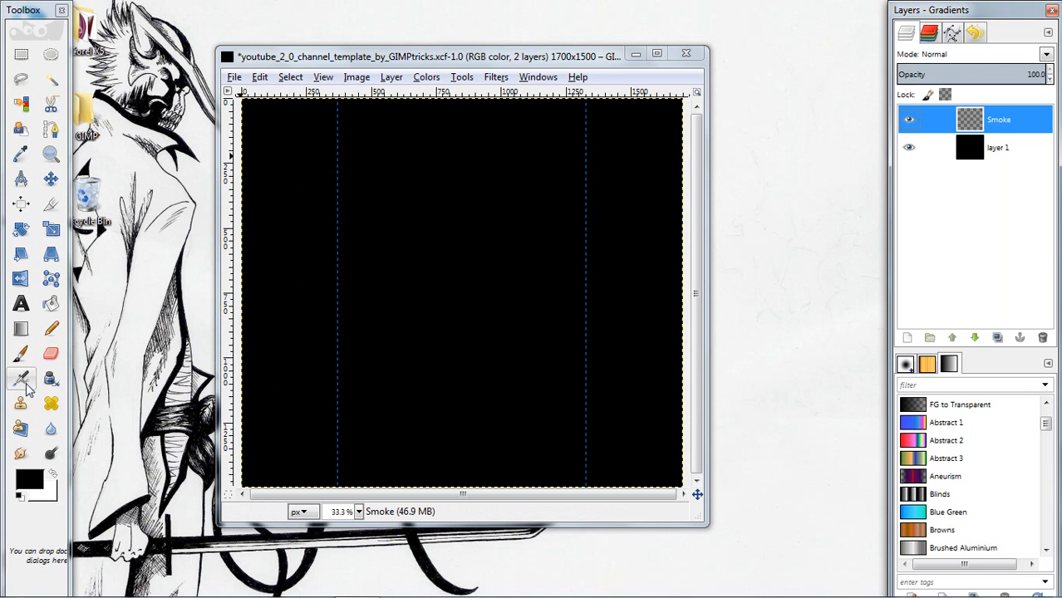
# Set up the Airbrush with the Sparks brush at a size of about 150
pyautogui.click(20, 356)
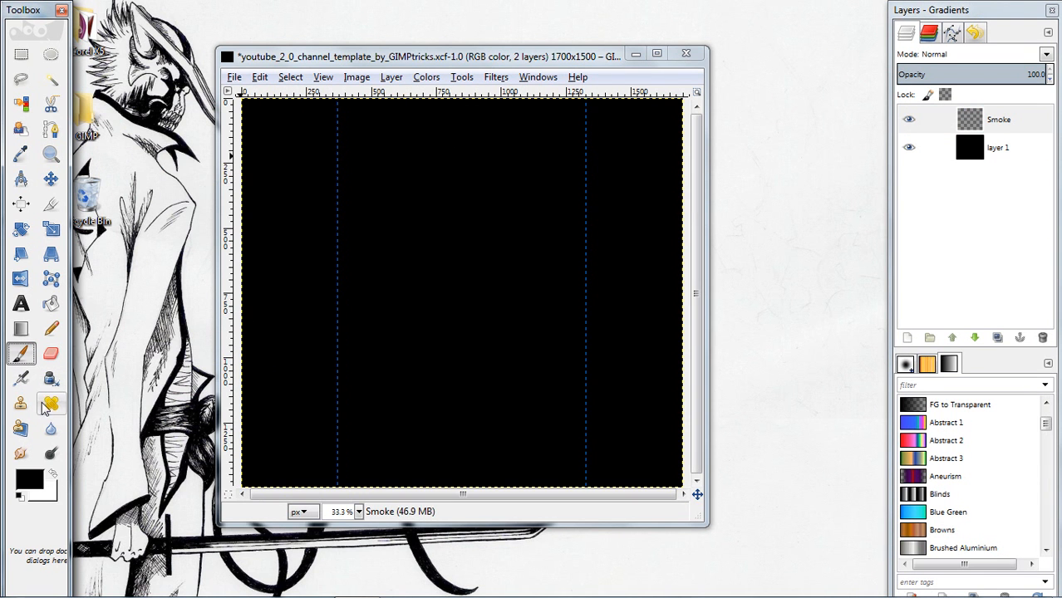
pyautogui.doubleClick(27, 383)
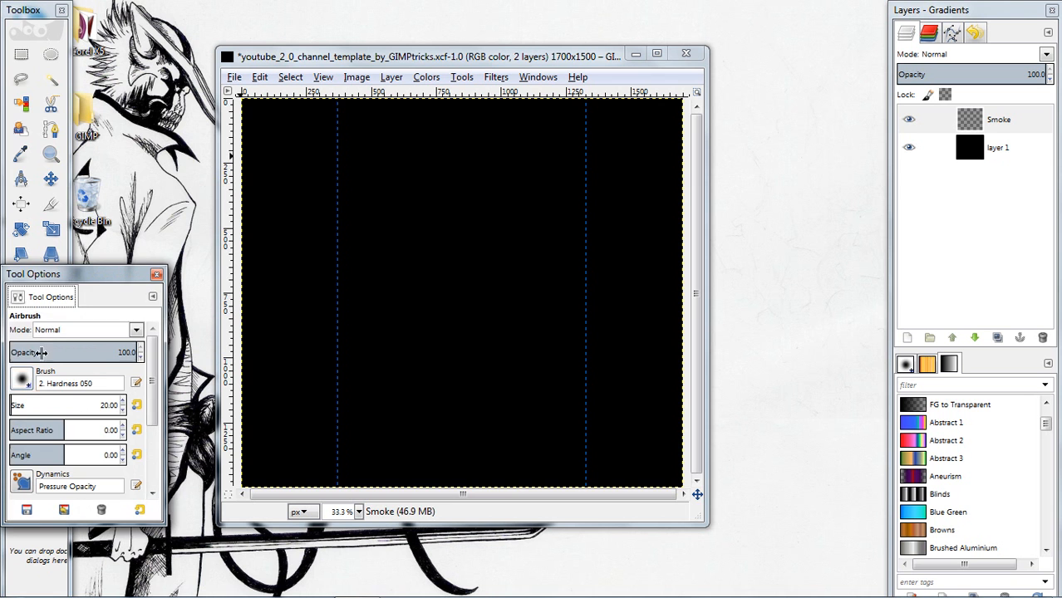
pyautogui.click(22, 379)
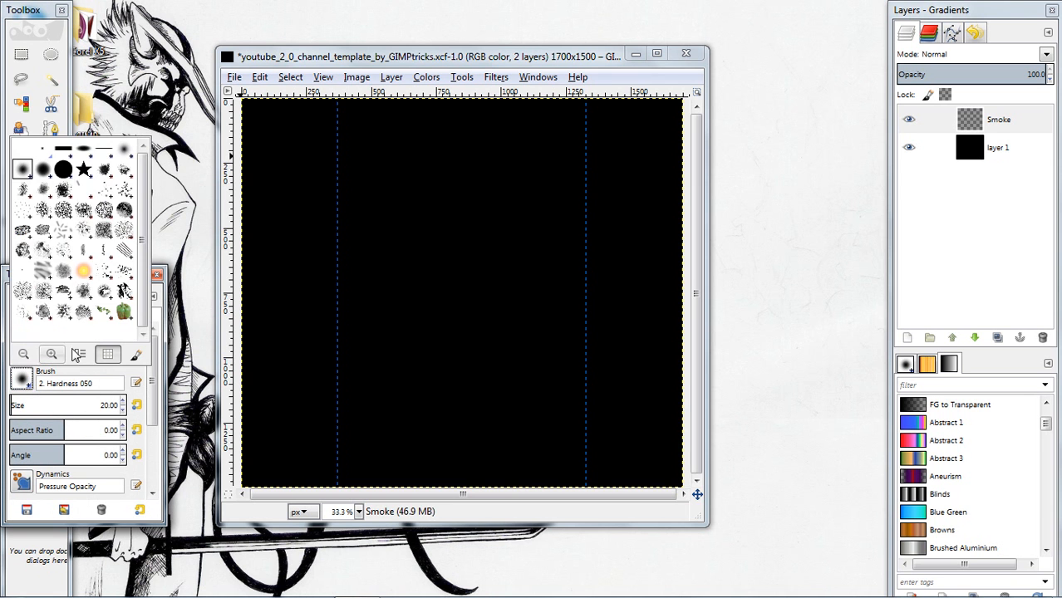
pyautogui.click(85, 273)
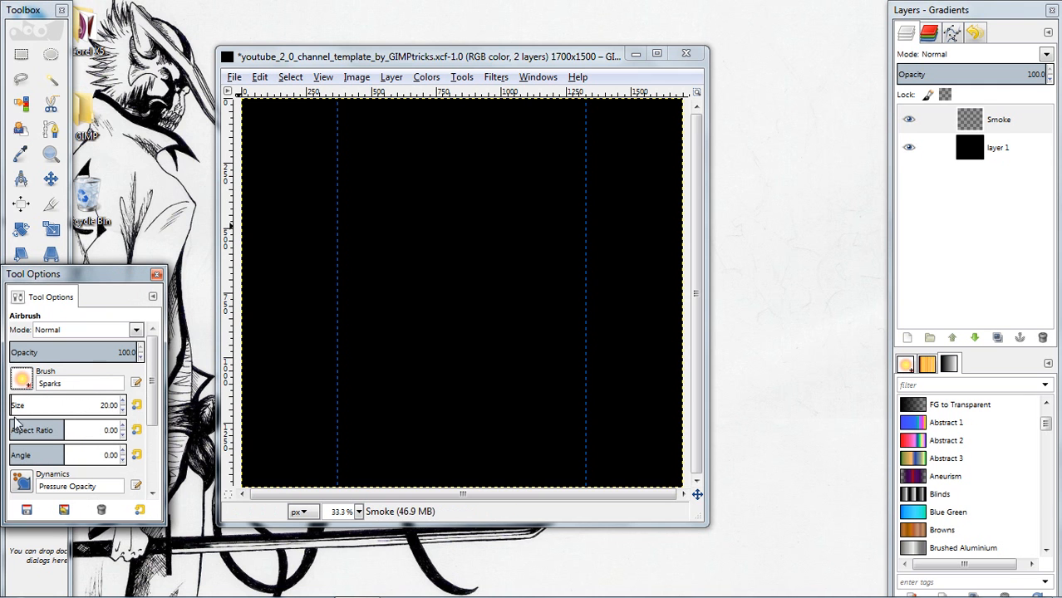
pyautogui.moveTo(16, 405); pyautogui.dragTo(27, 406)
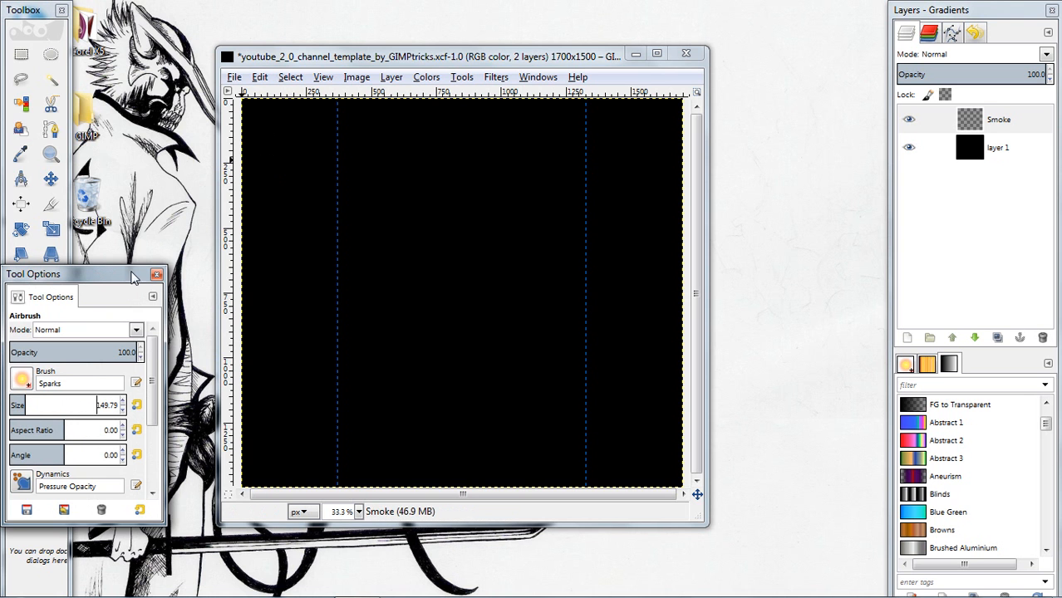
pyautogui.click(157, 274)
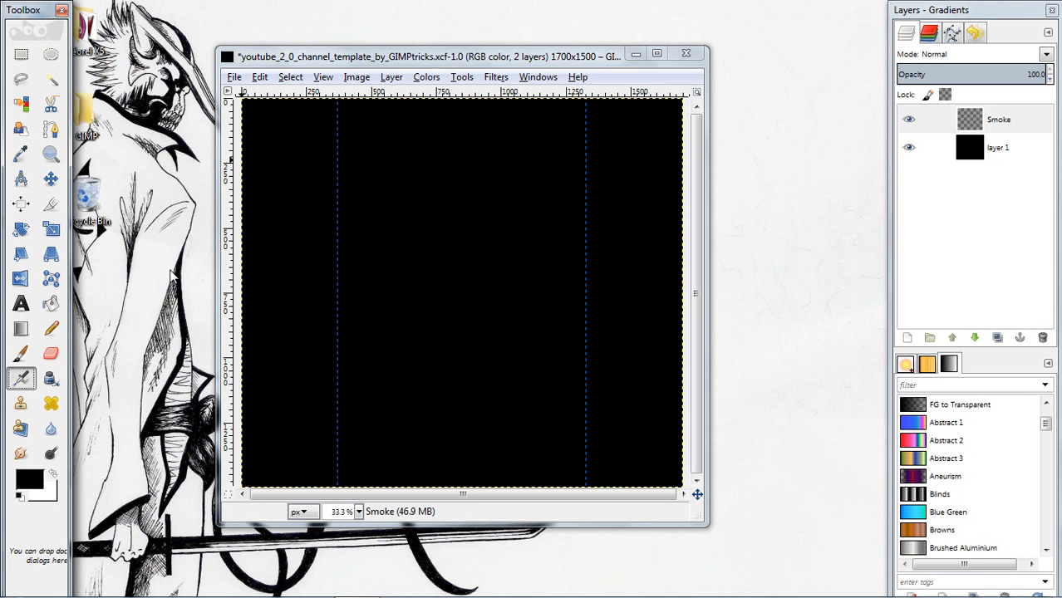
# Airbrush scattered golden spark spots down the full height of the strip left of the first vertical guide on the Smoke layer
pyautogui.click(279, 141)
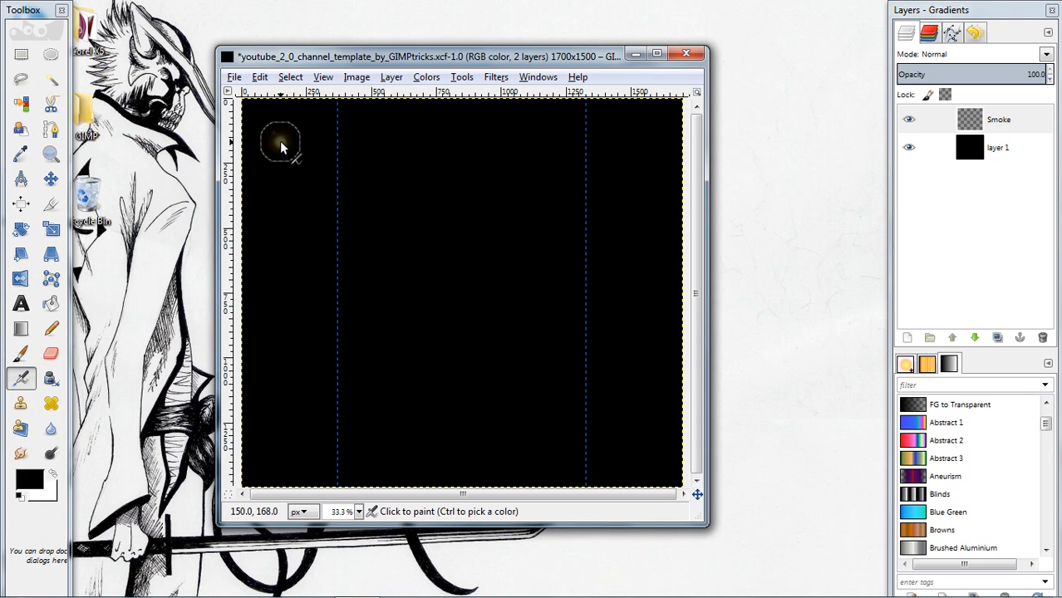
pyautogui.moveTo(269, 144); pyautogui.dragTo(276, 146)
pyautogui.click(274, 195)
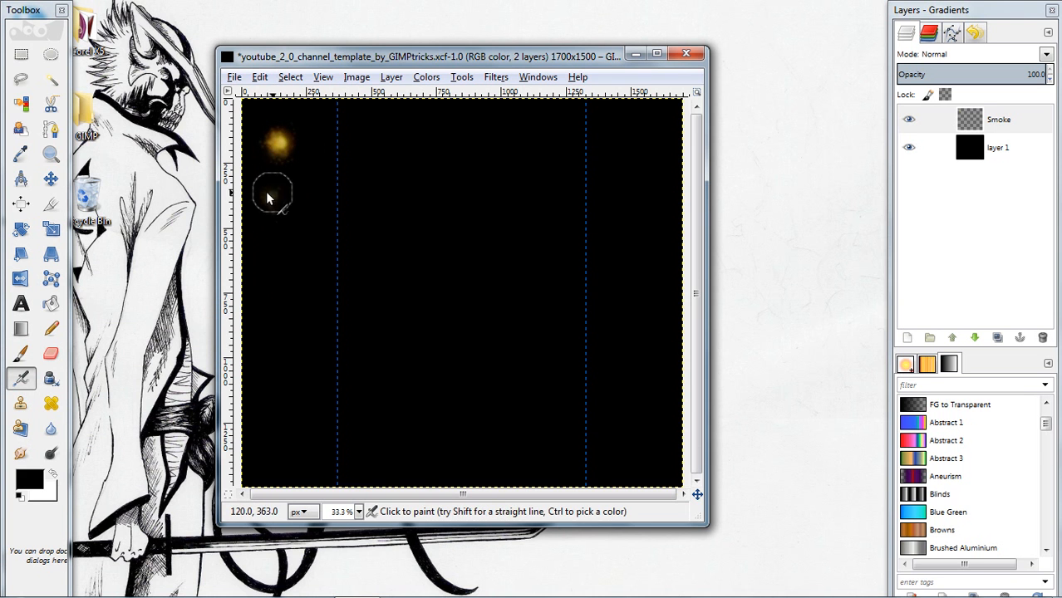
pyautogui.moveTo(269, 198); pyautogui.dragTo(305, 196)
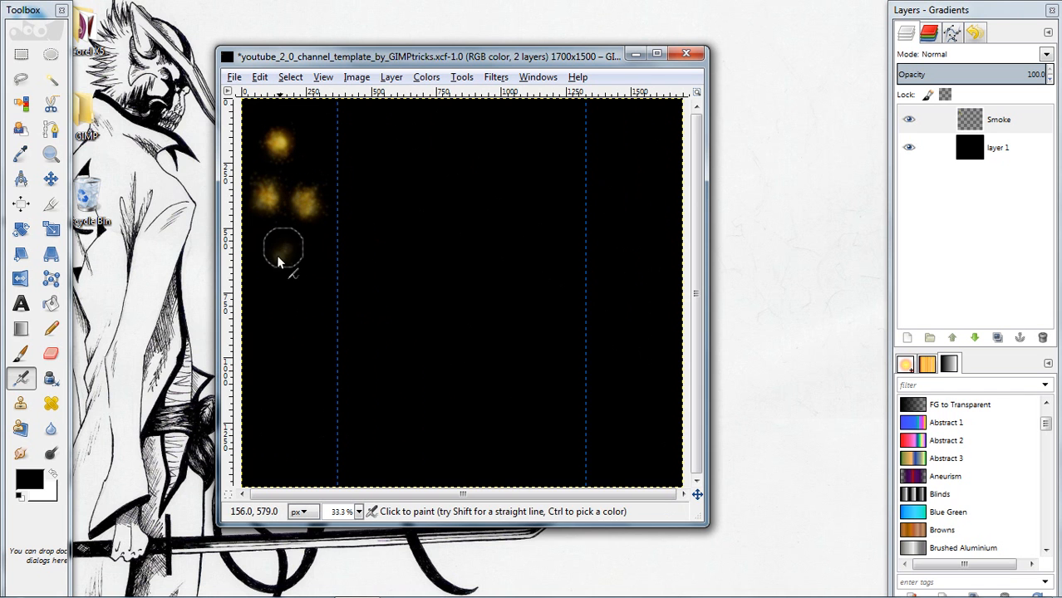
pyautogui.moveTo(276, 249); pyautogui.dragTo(283, 254)
pyautogui.moveTo(304, 308)
pyautogui.mouseDown()
pyautogui.moveTo(304, 296)
pyautogui.moveTo(258, 296)
pyautogui.mouseUp()
pyautogui.moveTo(254, 346)
pyautogui.mouseDown()
pyautogui.moveTo(320, 363)
pyautogui.moveTo(301, 356)
pyautogui.moveTo(279, 397)
pyautogui.moveTo(280, 385)
pyautogui.mouseUp()
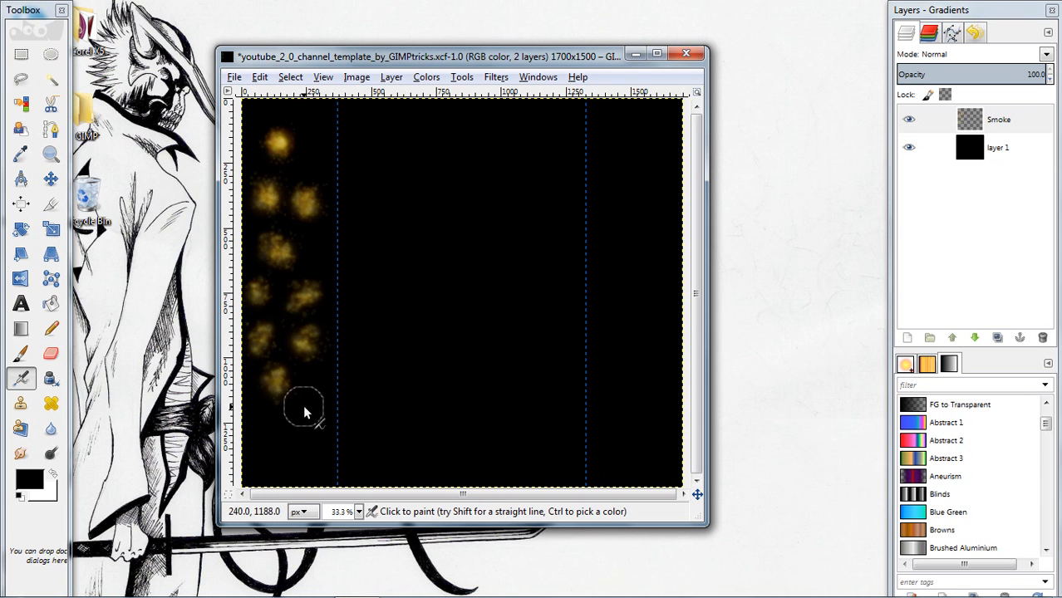
pyautogui.moveTo(320, 415)
pyautogui.mouseDown()
pyautogui.moveTo(309, 420)
pyautogui.moveTo(303, 408)
pyautogui.moveTo(266, 436)
pyautogui.moveTo(265, 447)
pyautogui.moveTo(276, 439)
pyautogui.moveTo(270, 447)
pyautogui.moveTo(274, 438)
pyautogui.moveTo(302, 467)
pyautogui.moveTo(304, 455)
pyautogui.mouseUp()
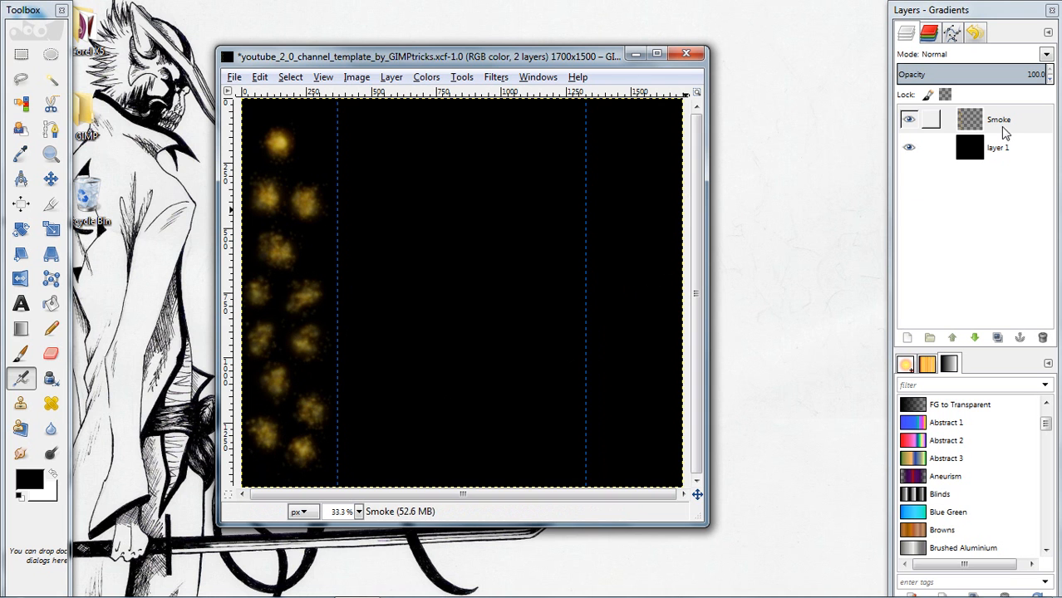
# Convert the Smoke layer's alpha to a selection and apply a Gaussian Blur with a 5.0 px radius in both directions, using RLE
pyautogui.rightClick(1000, 121)
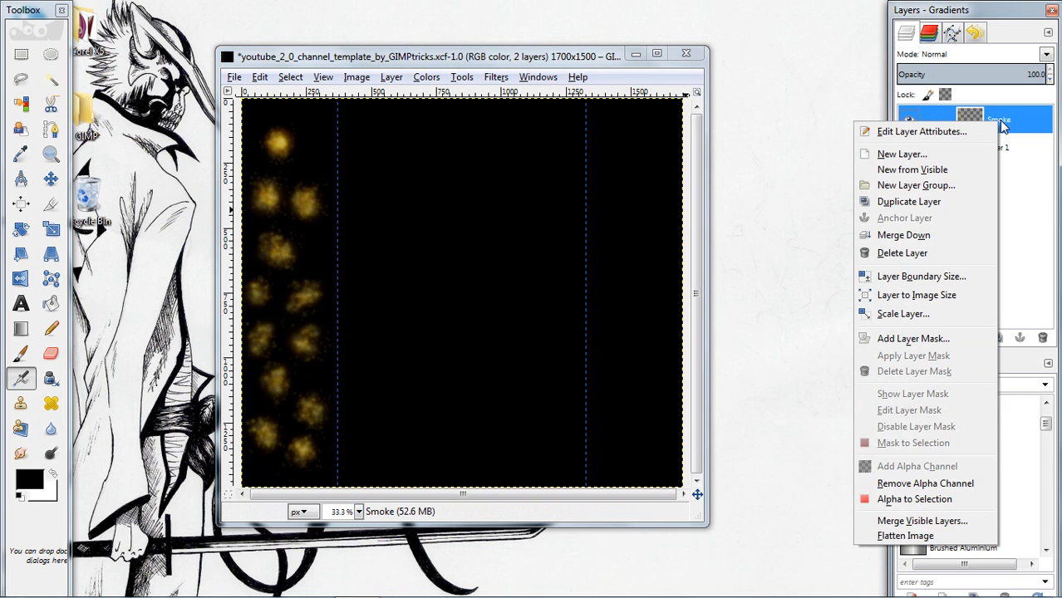
pyautogui.click(935, 501)
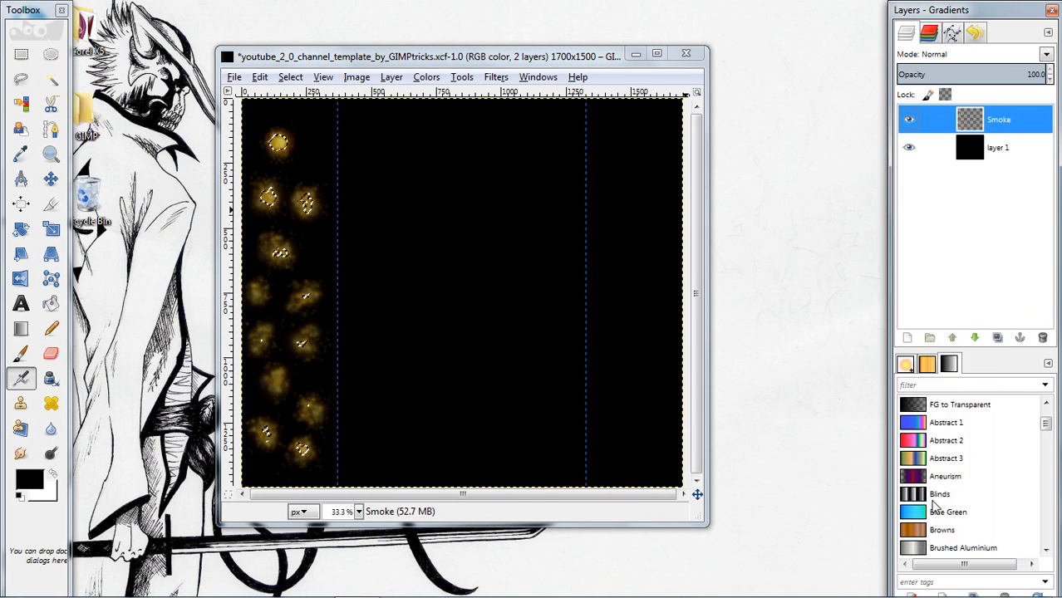
pyautogui.click(488, 79)
pyautogui.moveTo(471, 80)
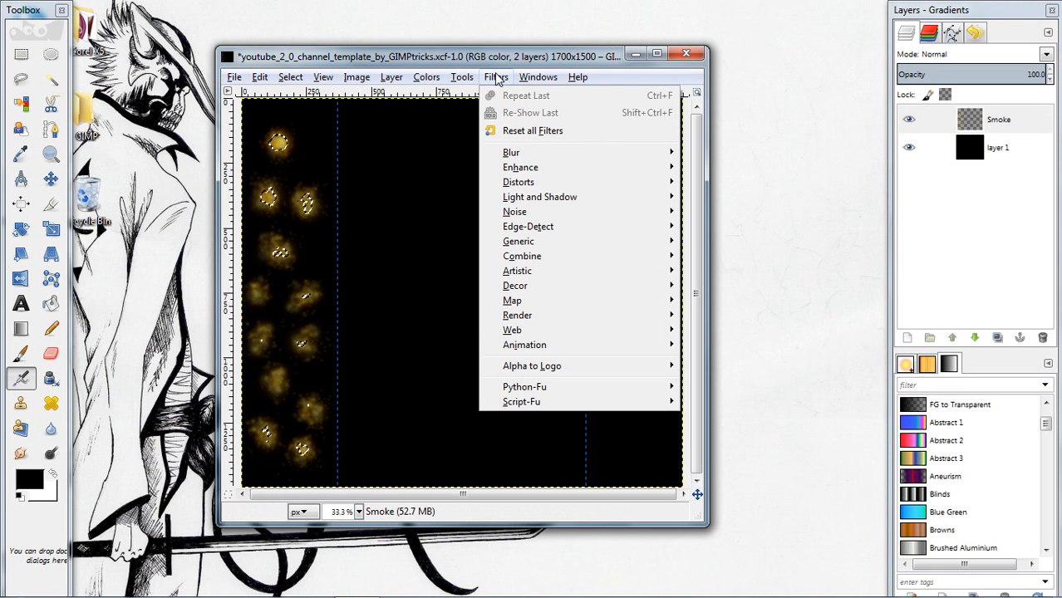
pyautogui.moveTo(627, 158)
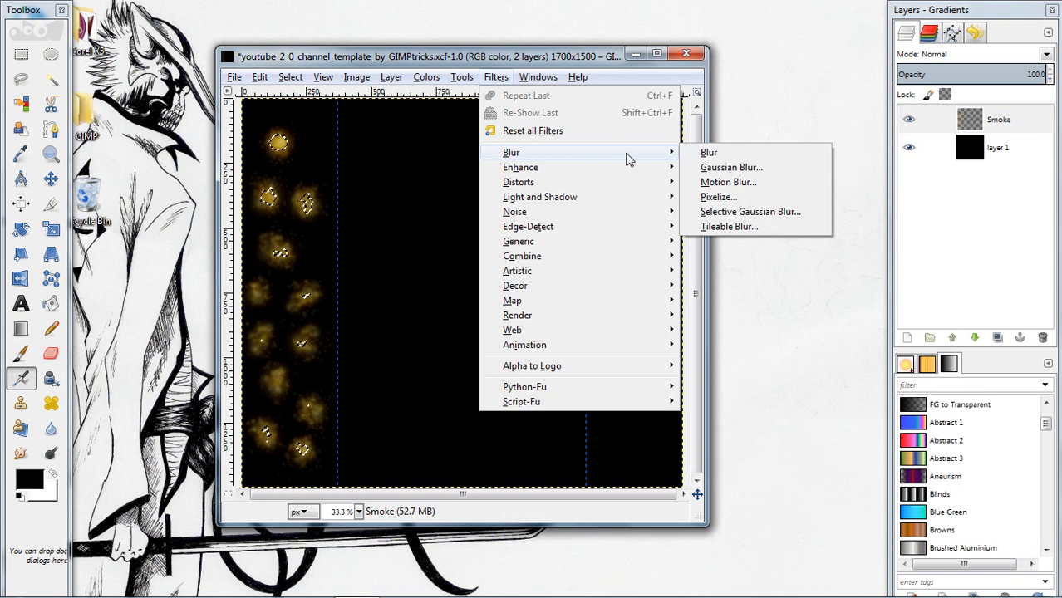
pyautogui.click(738, 169)
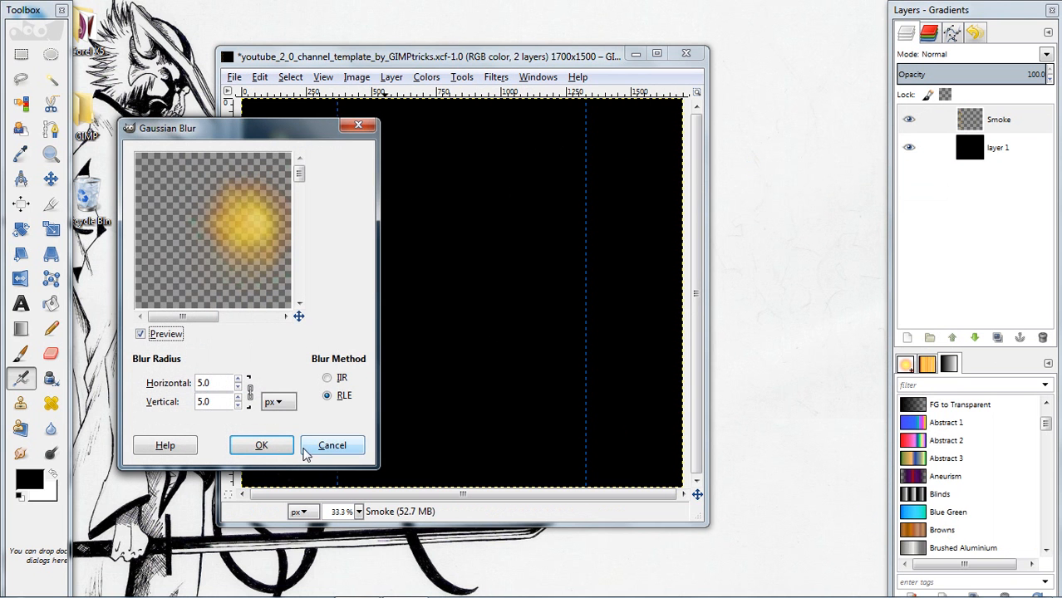
pyautogui.click(261, 446)
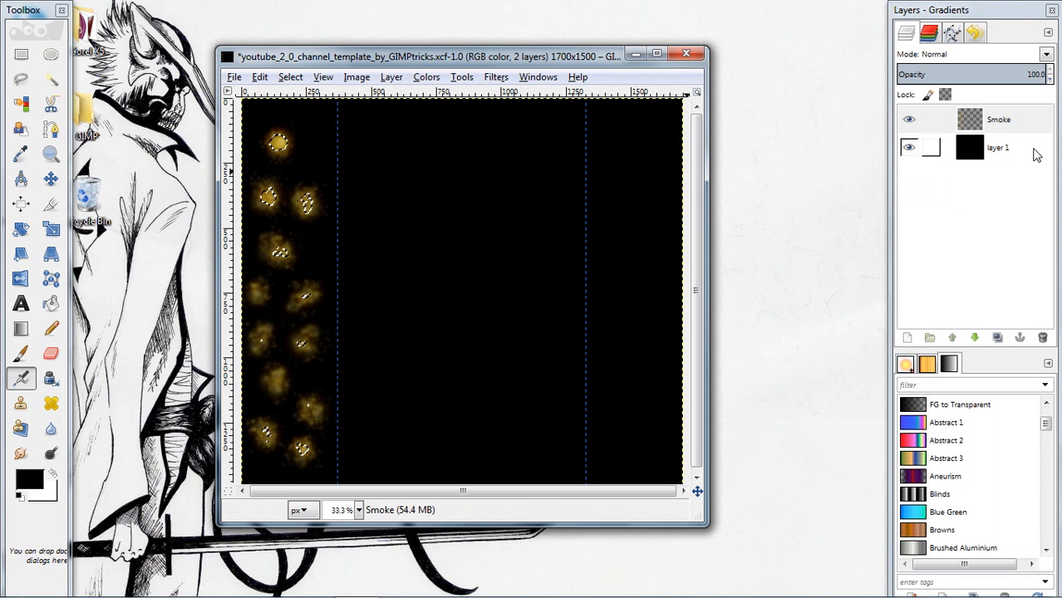
# Clear the selection around the blurred spark spots
pyautogui.rightClick(433, 186)
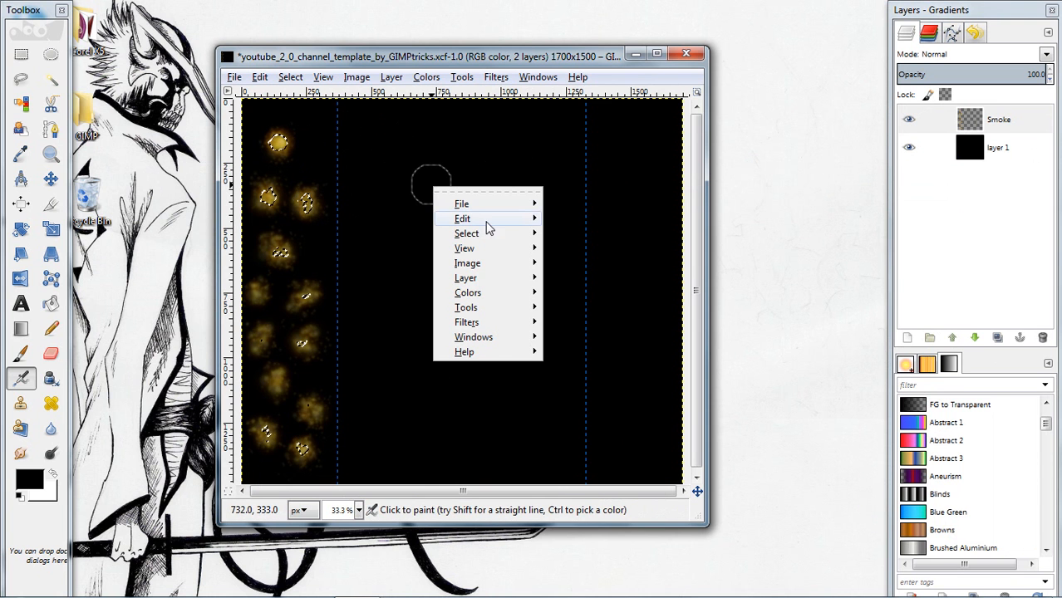
pyautogui.moveTo(492, 234)
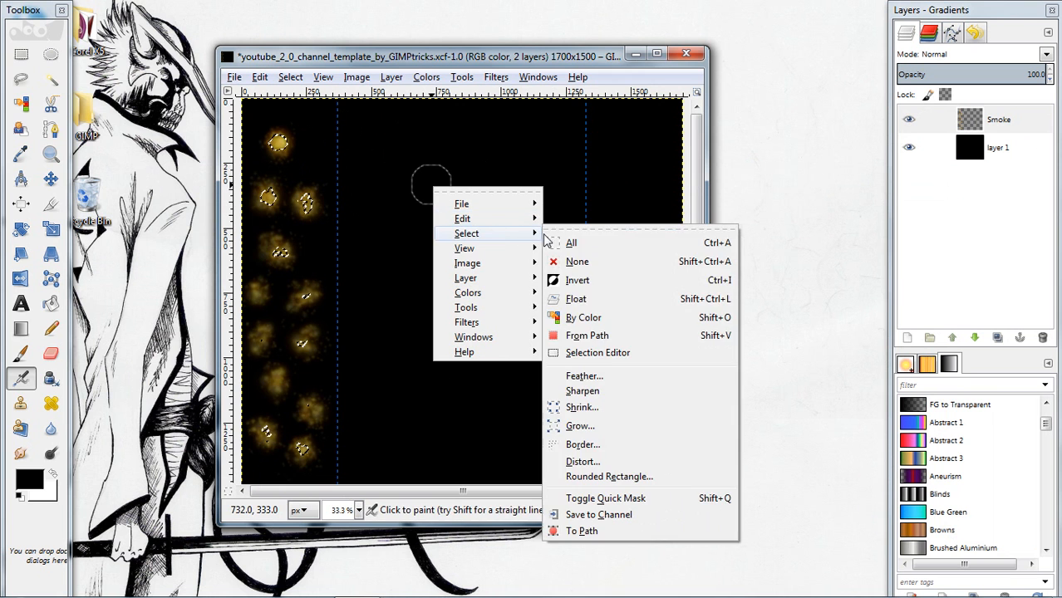
pyautogui.click(613, 262)
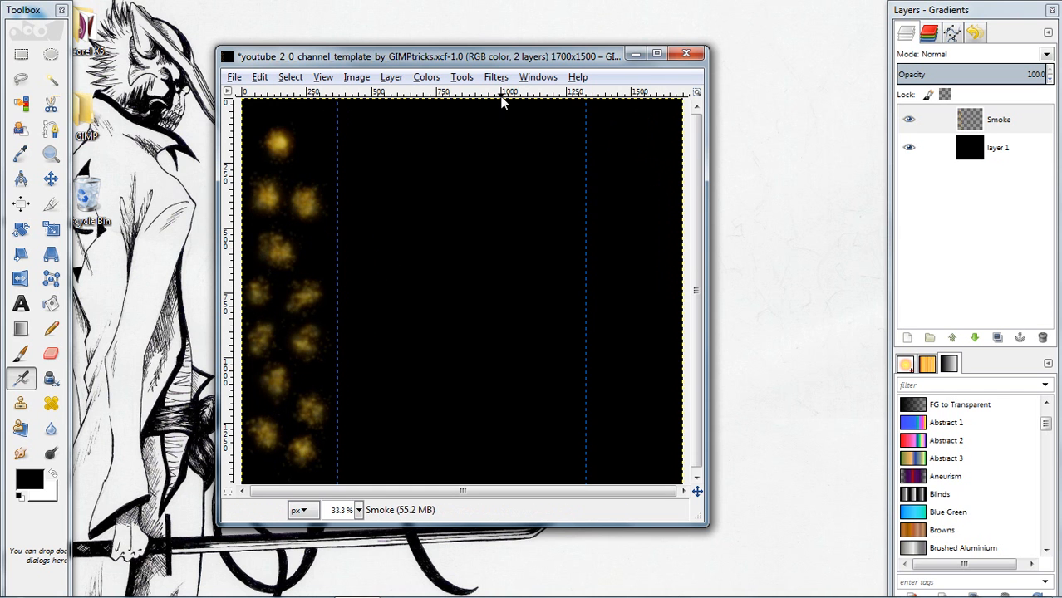
# Distort the spark spots on the Smoke layer with IWarp, swirling them counter-clockwise and clockwise along the full strip
pyautogui.click(1001, 119)
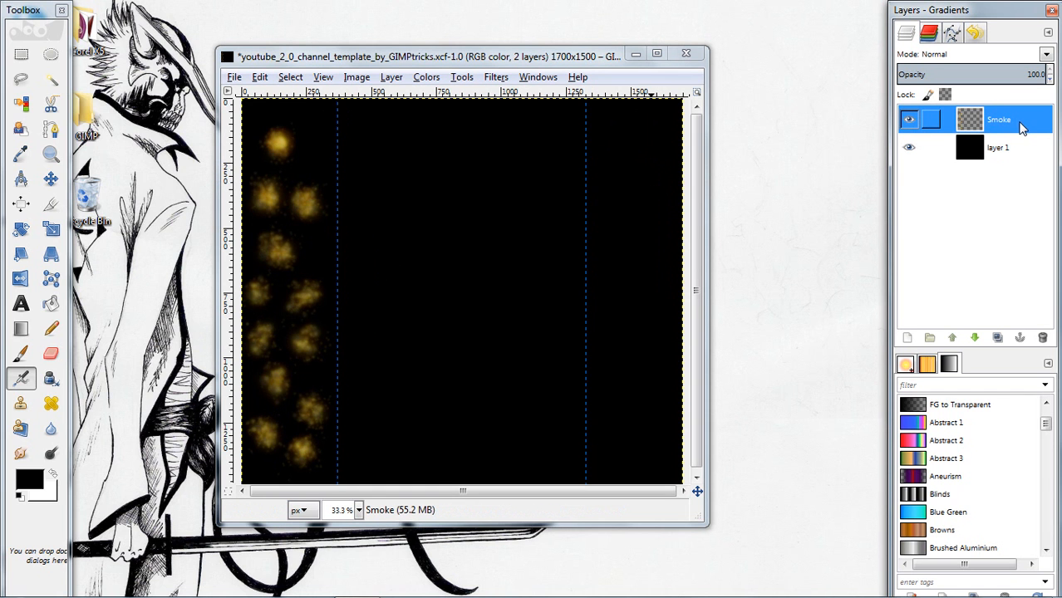
pyautogui.click(465, 79)
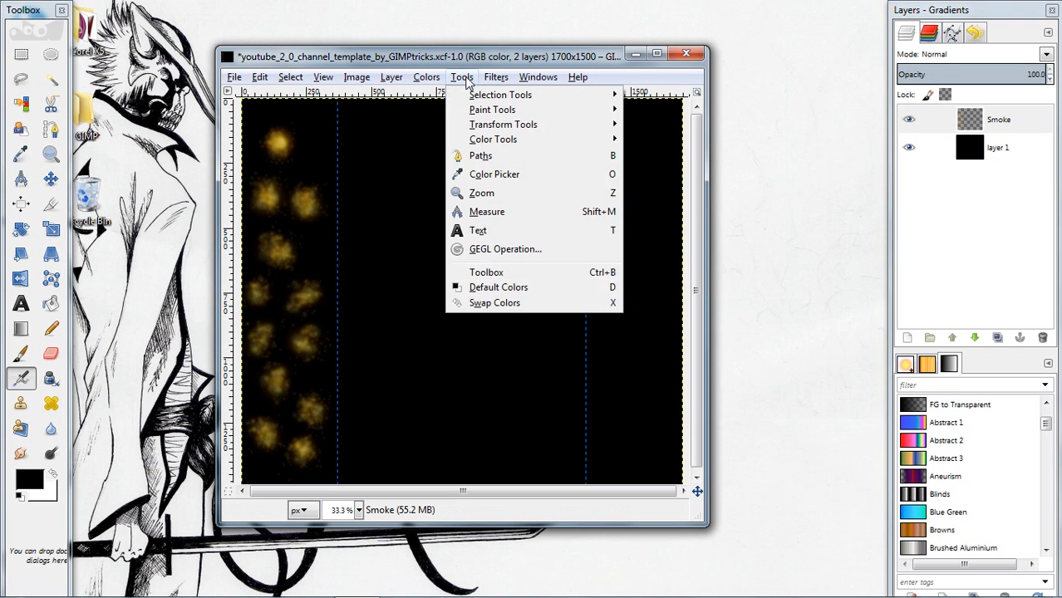
pyautogui.moveTo(501, 79)
pyautogui.moveTo(531, 199)
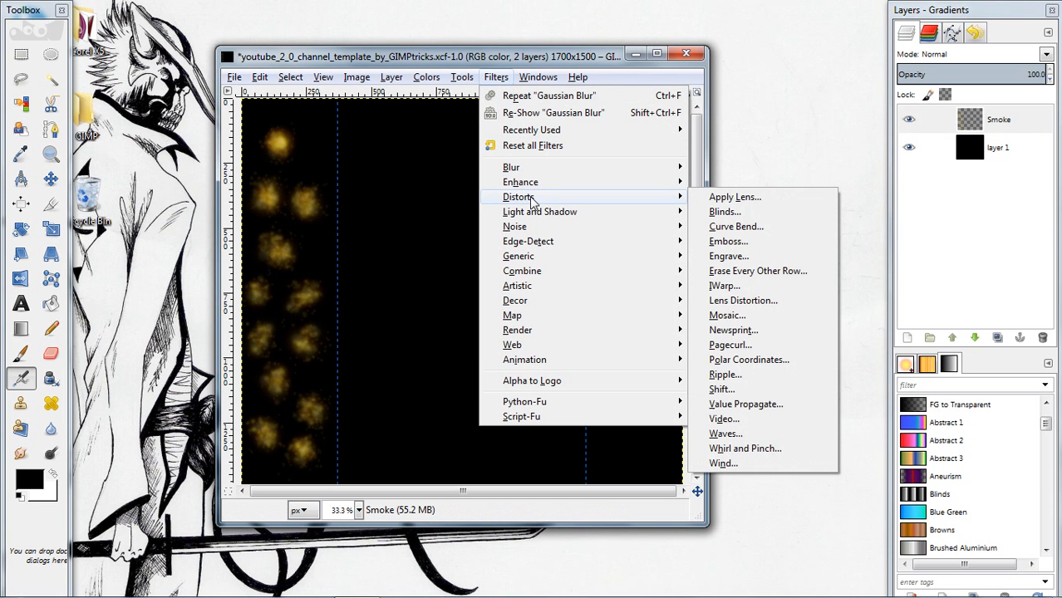
pyautogui.click(741, 286)
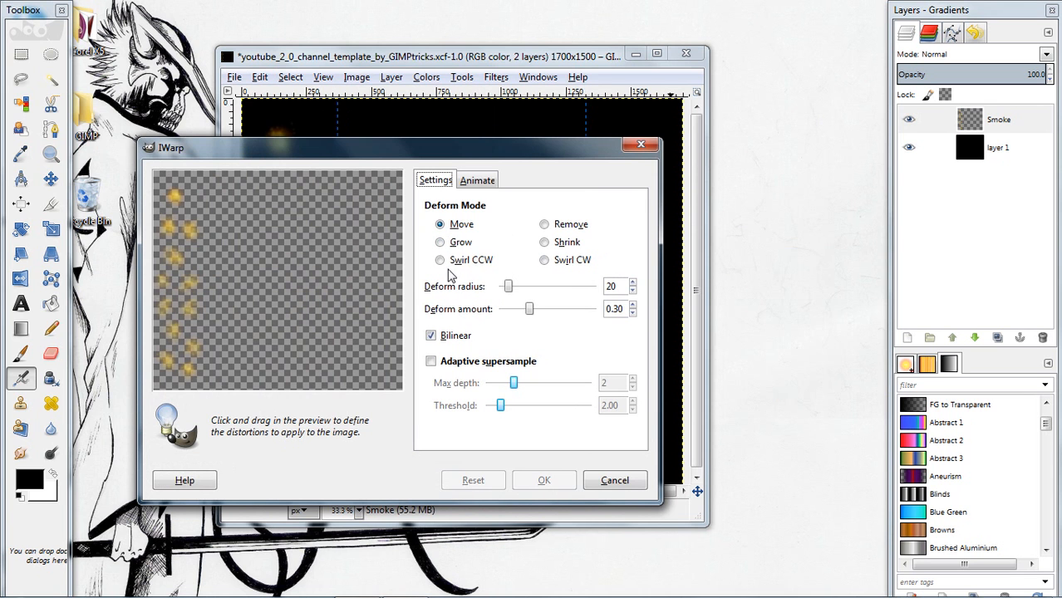
pyautogui.click(442, 261)
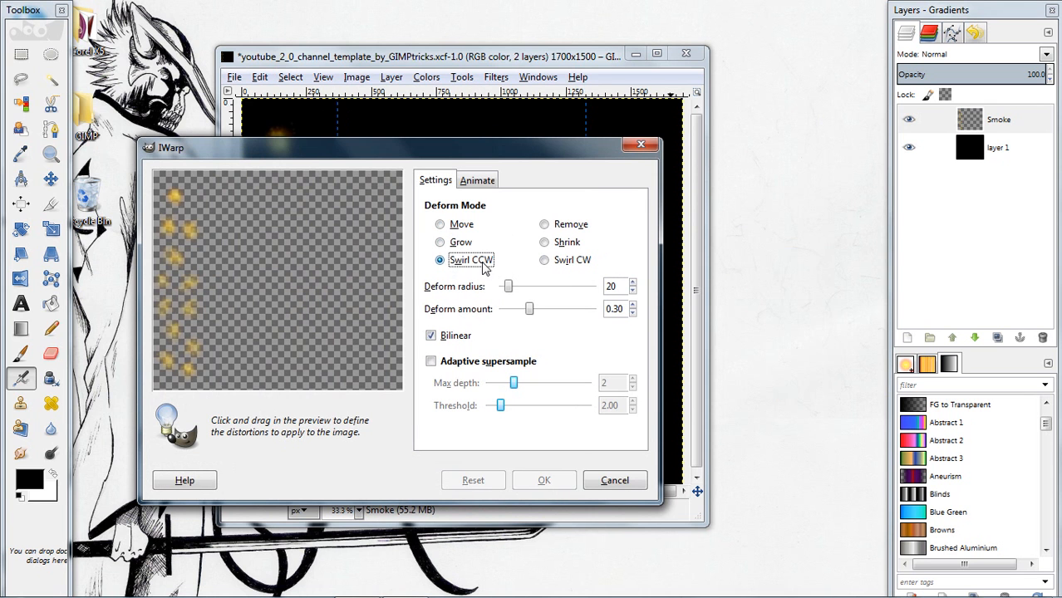
pyautogui.click(545, 261)
pyautogui.click(442, 261)
pyautogui.moveTo(175, 217)
pyautogui.mouseDown()
pyautogui.moveTo(175, 257)
pyautogui.moveTo(193, 272)
pyautogui.moveTo(173, 370)
pyautogui.mouseUp()
pyautogui.click(545, 261)
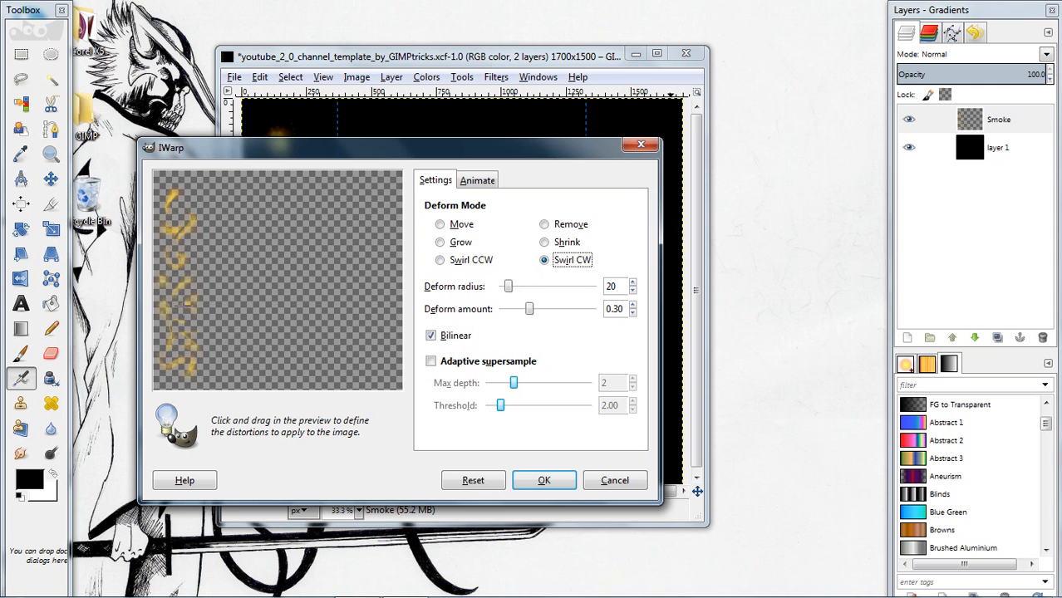
pyautogui.moveTo(182, 299); pyautogui.dragTo(181, 221)
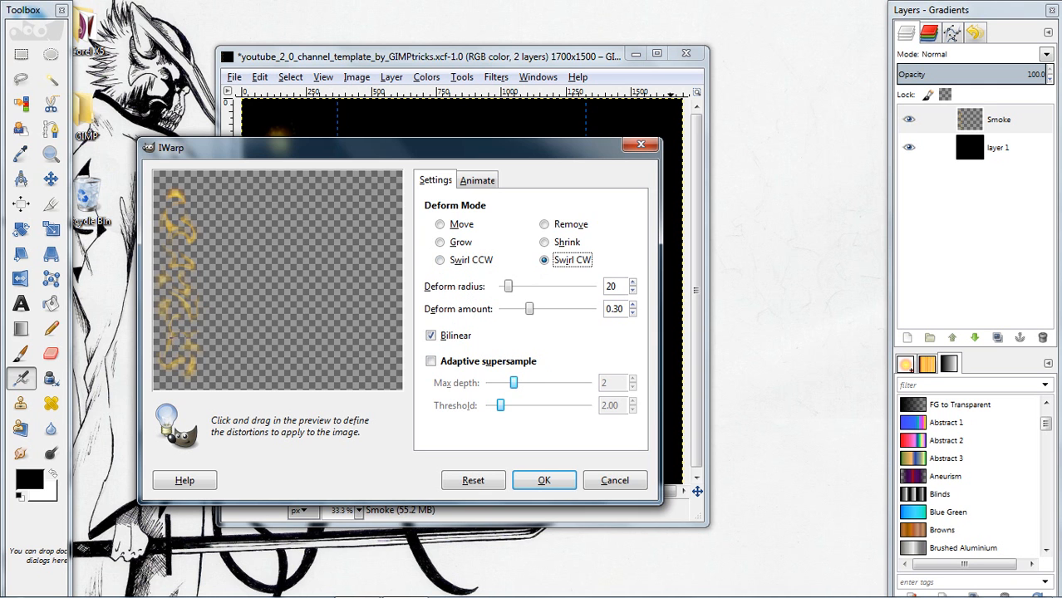
# Smear the swirled spots into connected vertical smoke wisps with IWarp's Move deform mode and apply the distortion
pyautogui.click(439, 225)
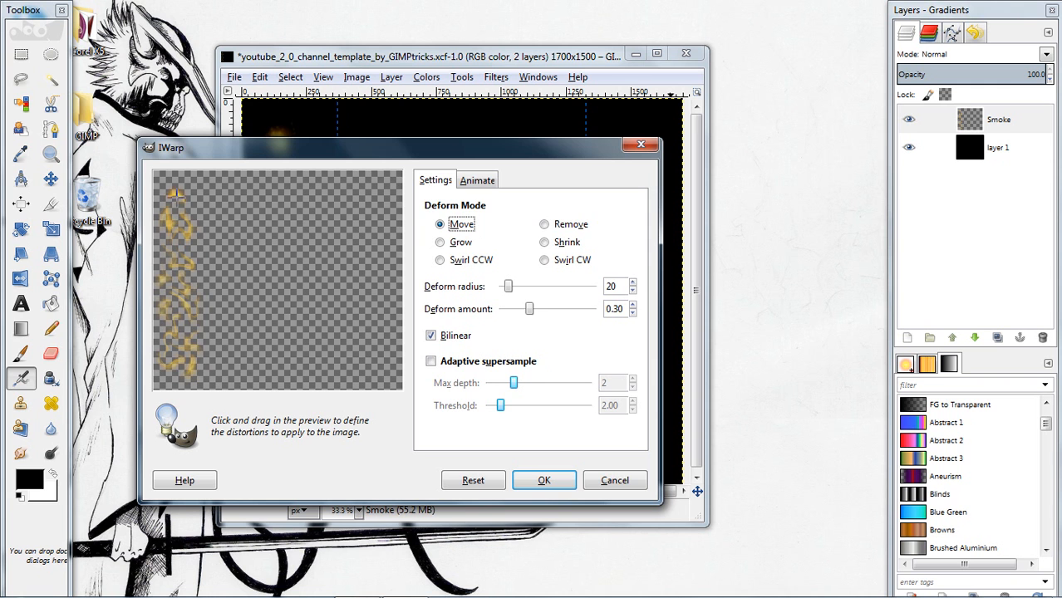
pyautogui.moveTo(182, 284); pyautogui.dragTo(184, 256)
pyautogui.moveTo(181, 342); pyautogui.dragTo(178, 366)
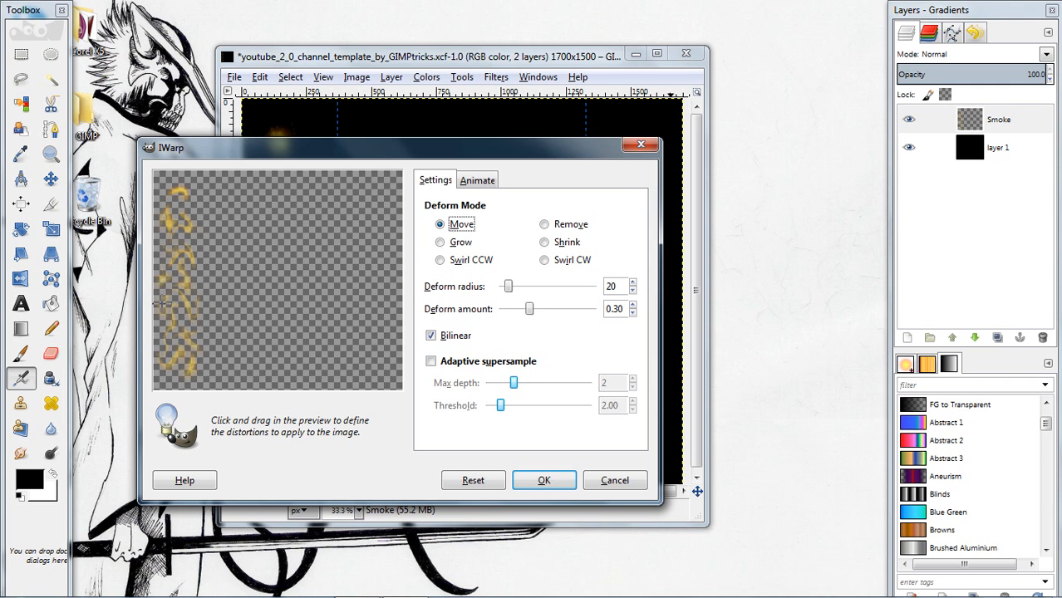
pyautogui.moveTo(183, 243); pyautogui.dragTo(184, 224)
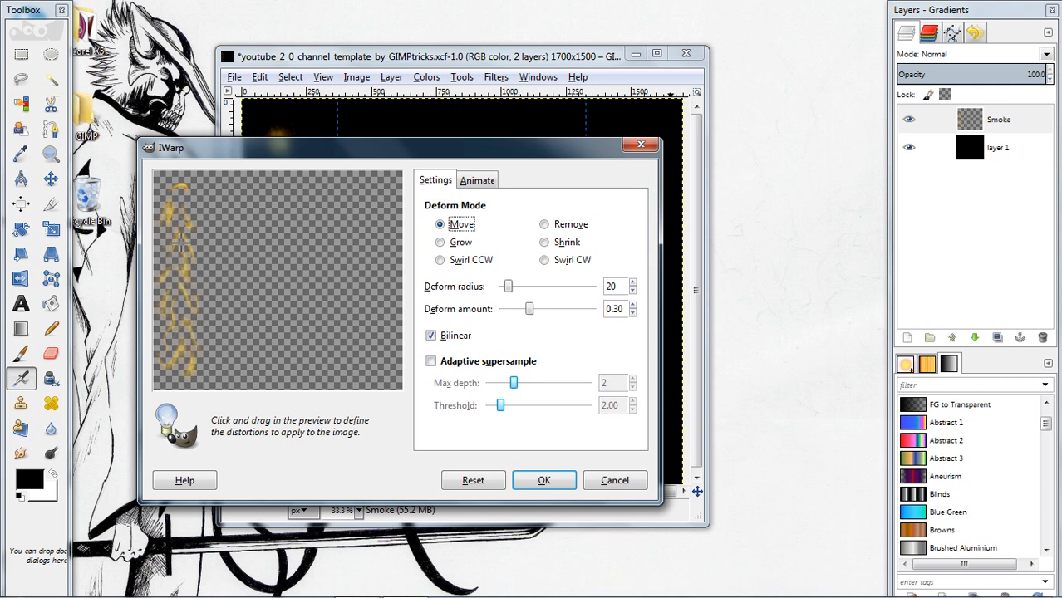
pyautogui.moveTo(178, 366); pyautogui.dragTo(176, 219)
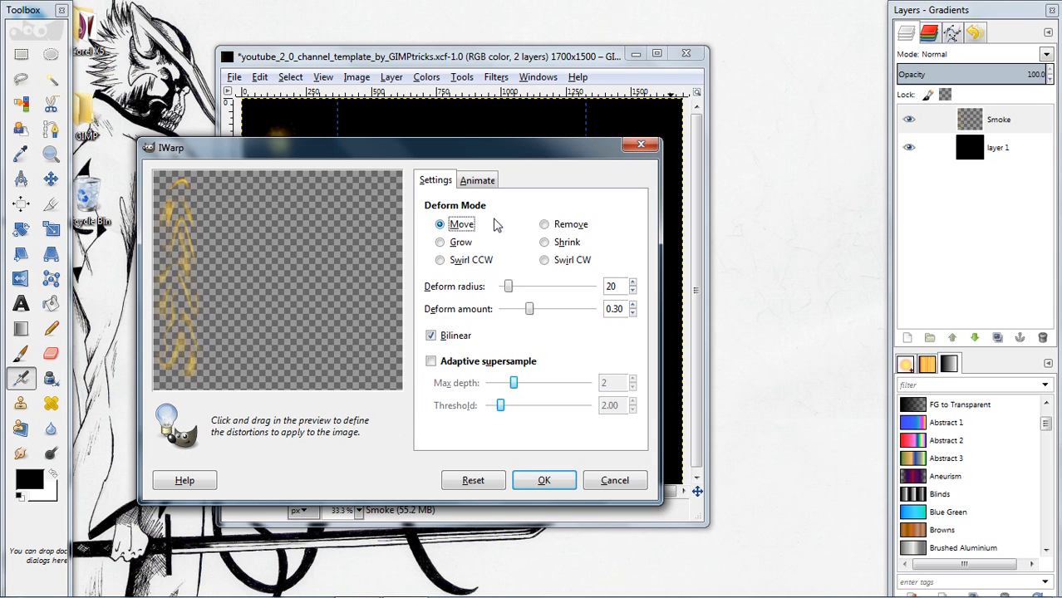
pyautogui.click(543, 480)
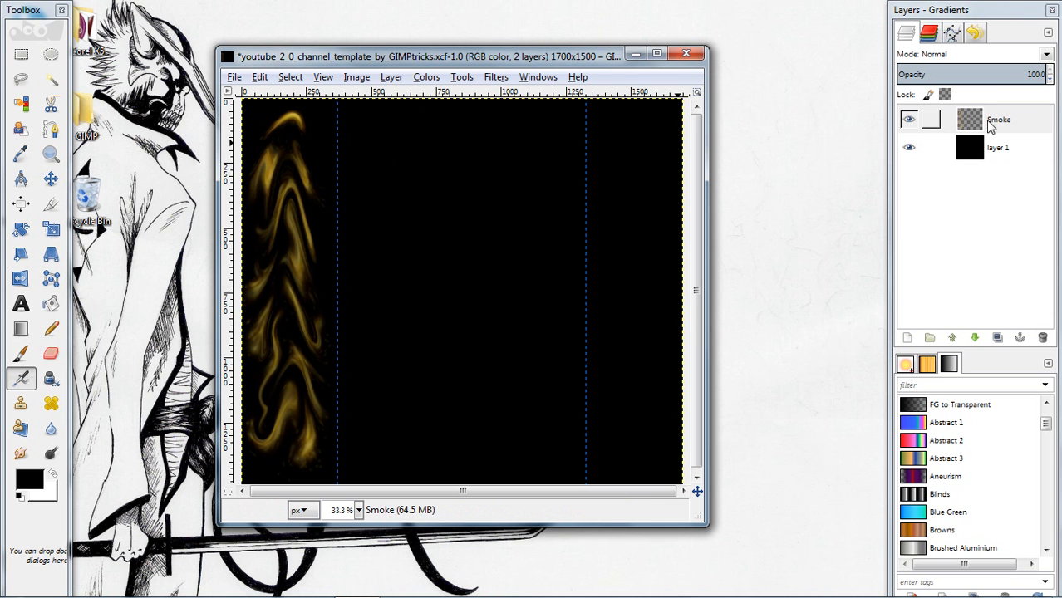
# Convert the Smoke layer's alpha to a selection and set the foreground color to red ff0000
pyautogui.rightClick(991, 119)
pyautogui.click(907, 499)
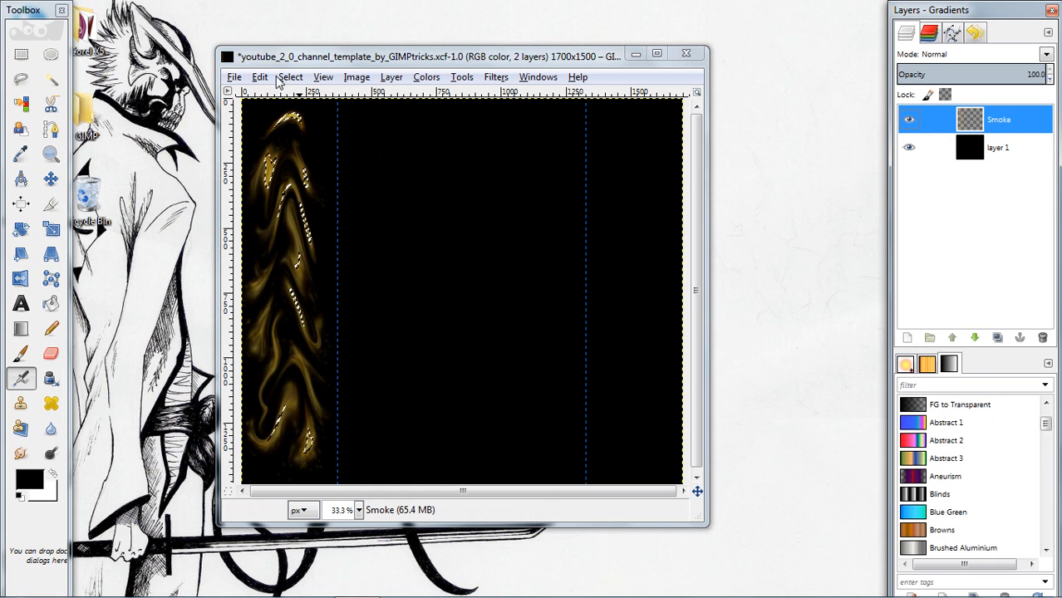
pyautogui.click(31, 482)
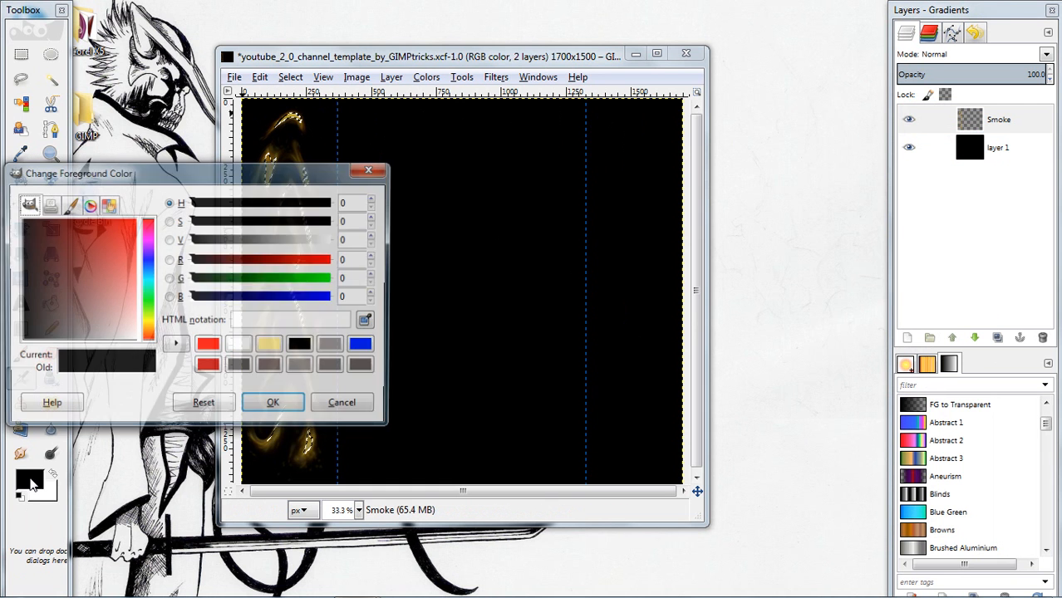
pyautogui.click(209, 347)
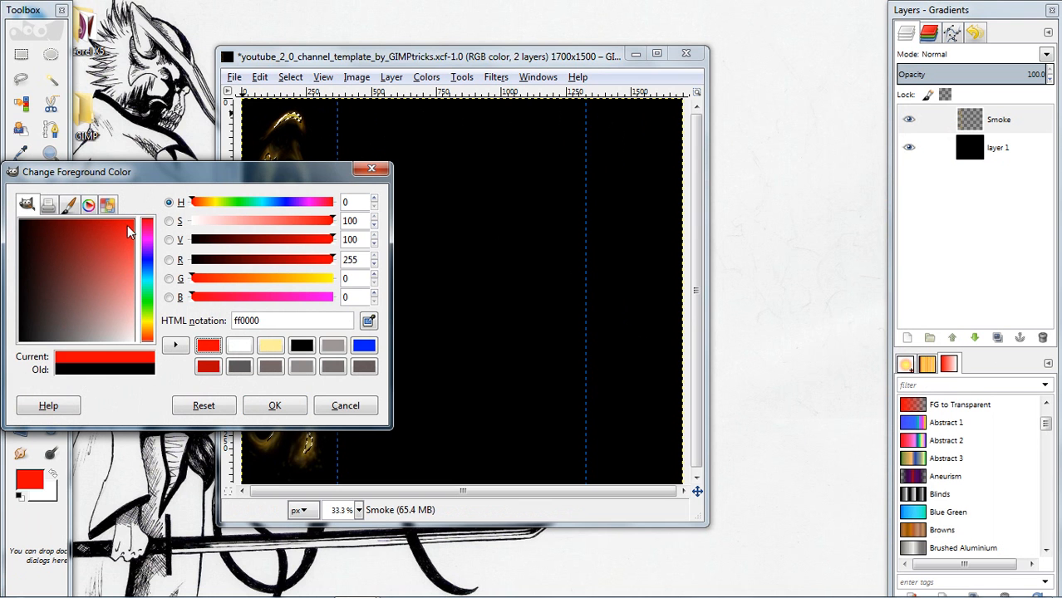
pyautogui.click(272, 409)
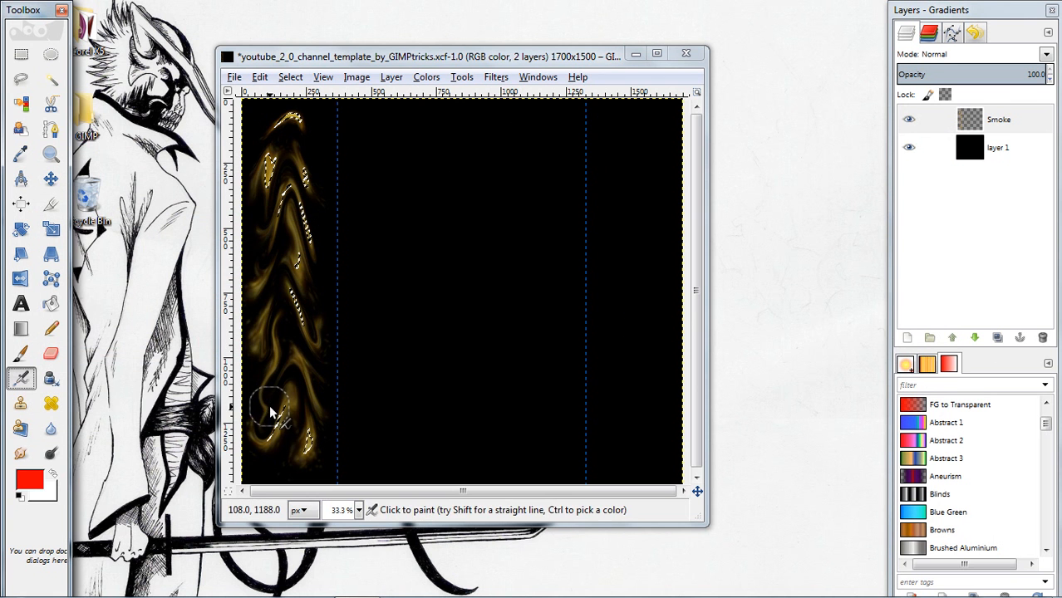
# Fill the smoke-shaped selection with the red foreground color and drop that selection
pyautogui.click(260, 77)
pyautogui.click(306, 297)
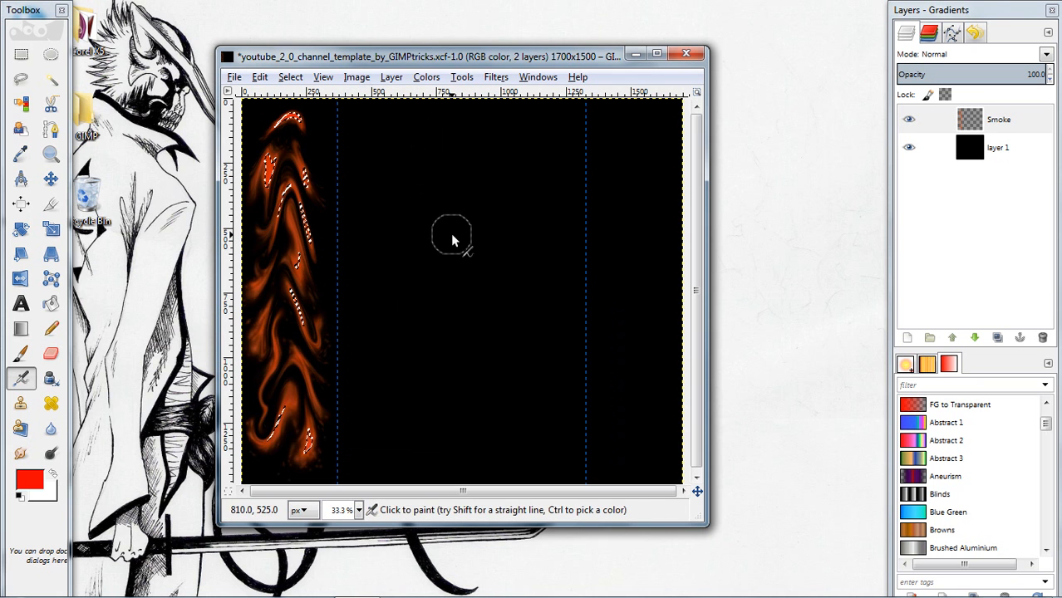
pyautogui.rightClick(416, 196)
pyautogui.moveTo(467, 245)
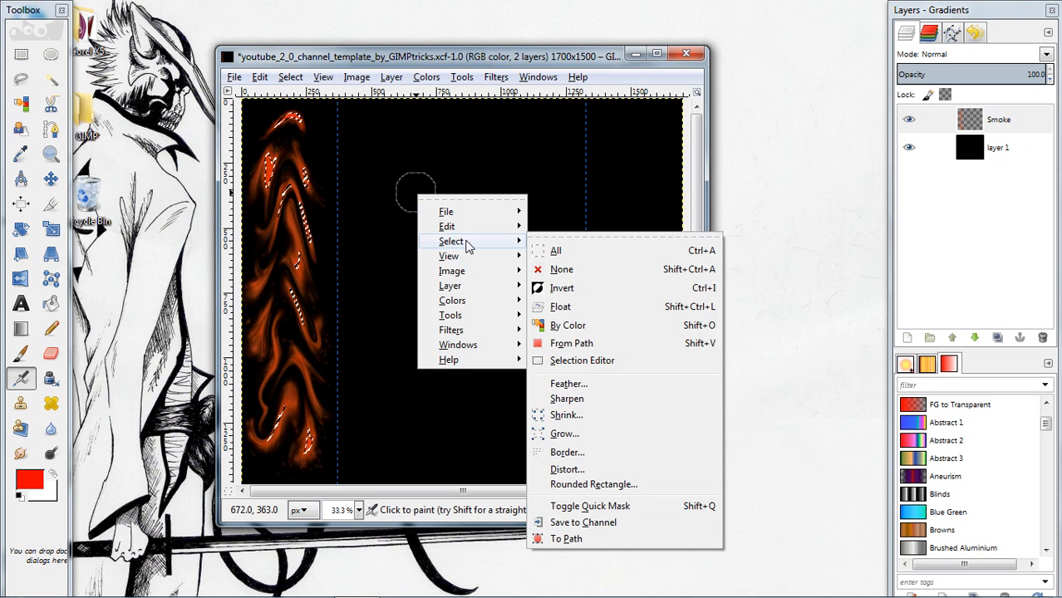
pyautogui.click(558, 250)
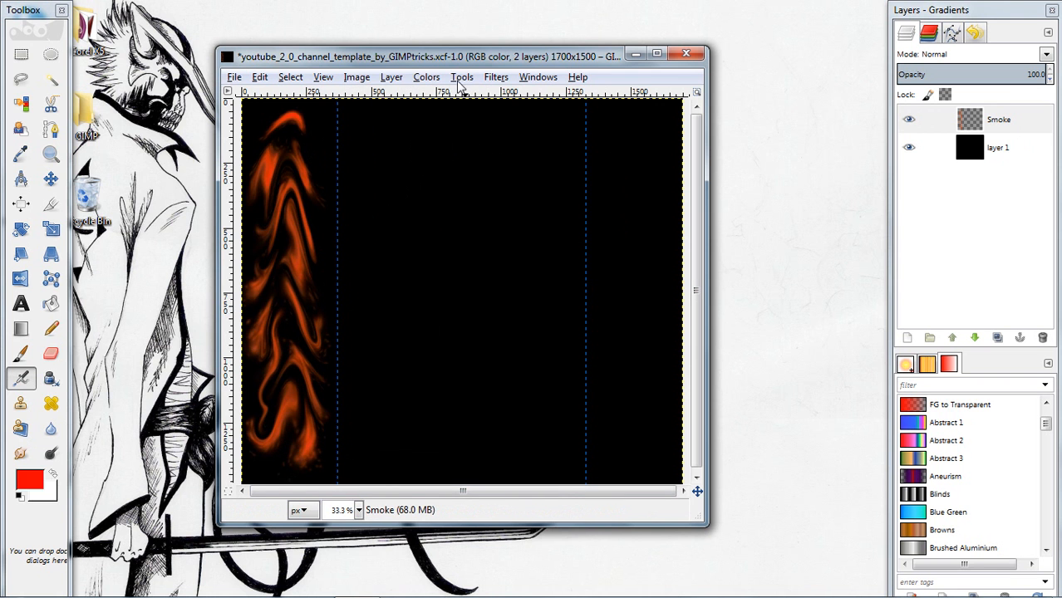
# Open the Curves adjustment for the Smoke layer
pyautogui.click(427, 77)
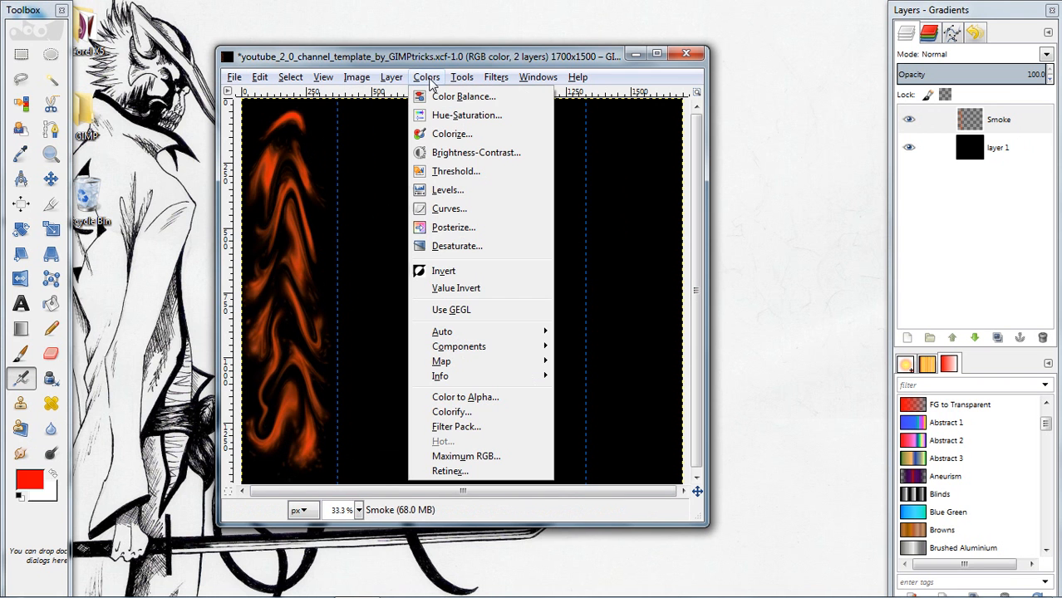
pyautogui.click(464, 217)
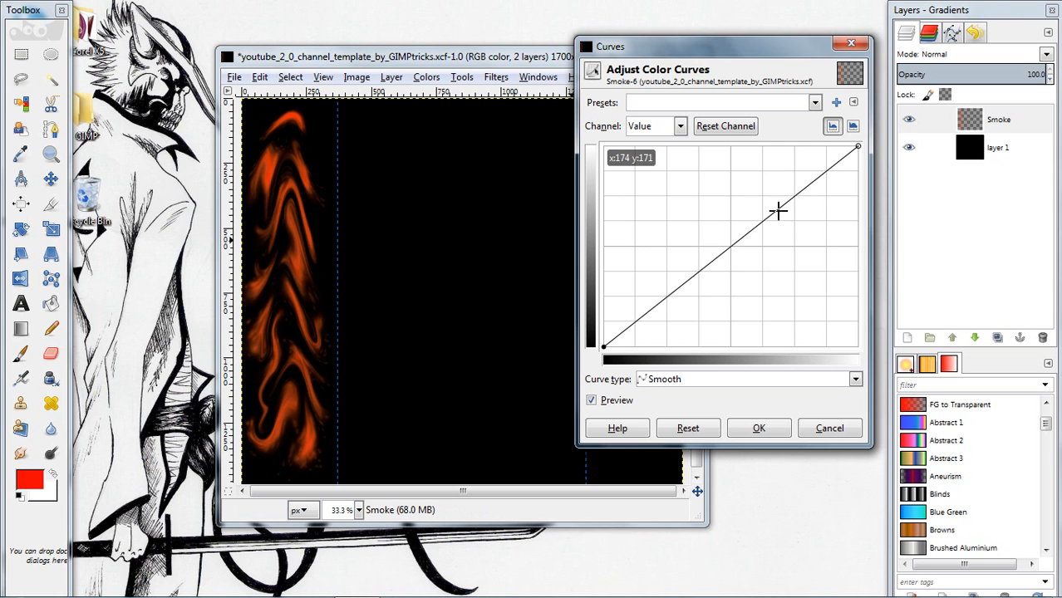
# Try a hand-shaped Value curve on the smoke, with lowered highlights, flattened midtones and raised shadows
pyautogui.moveTo(780, 218); pyautogui.dragTo(805, 269)
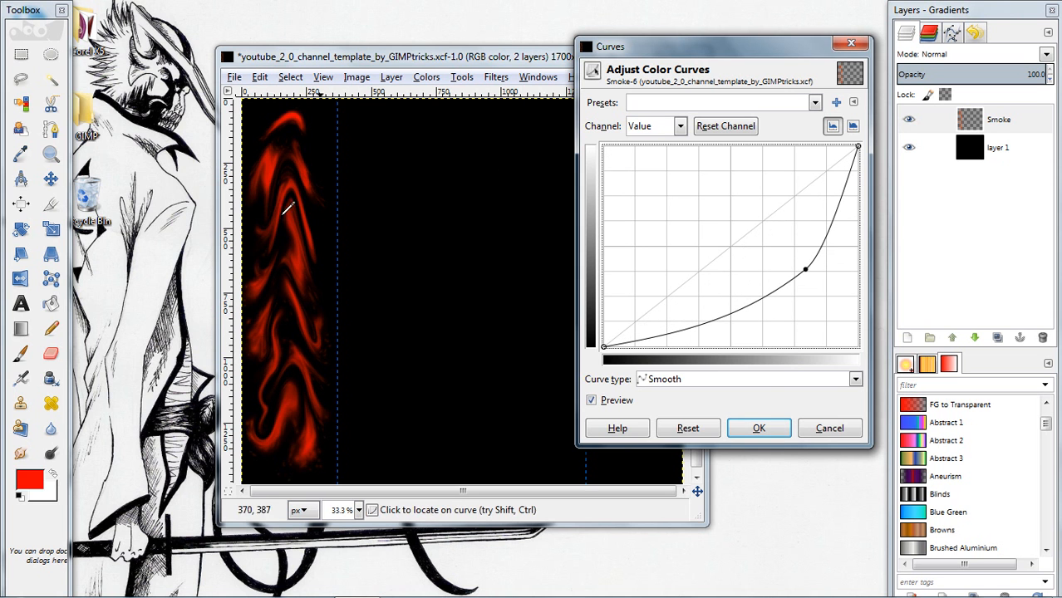
pyautogui.moveTo(720, 318); pyautogui.dragTo(730, 275)
pyautogui.moveTo(672, 302); pyautogui.dragTo(697, 296)
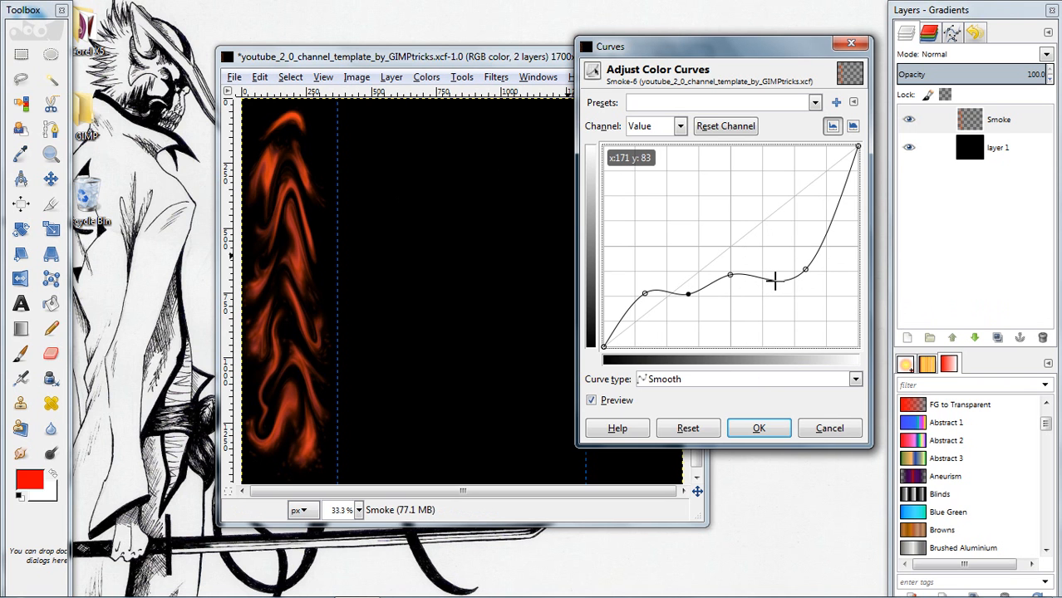
pyautogui.moveTo(647, 293); pyautogui.dragTo(629, 270)
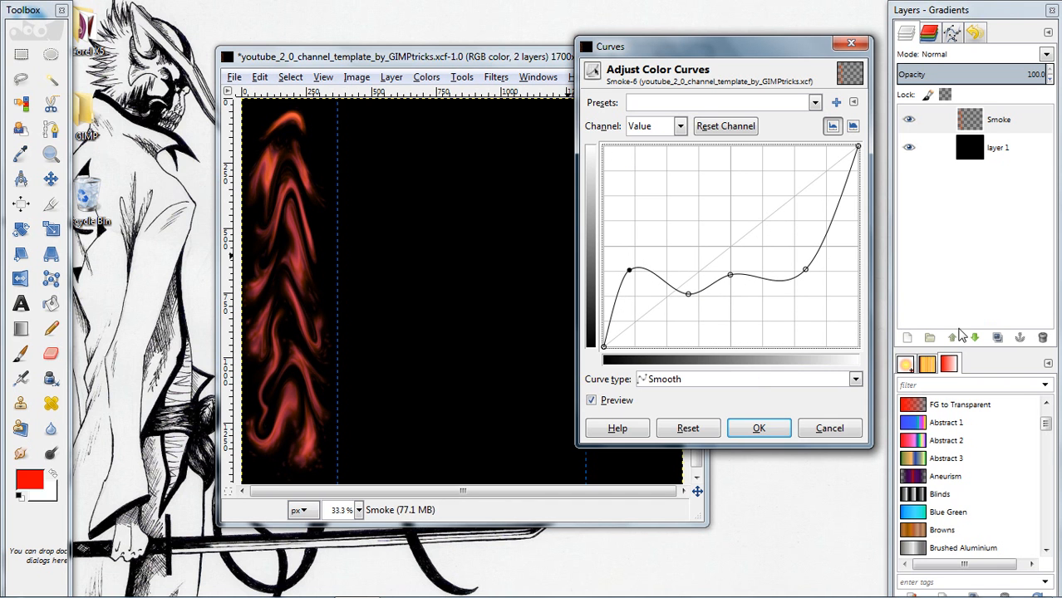
pyautogui.moveTo(629, 270); pyautogui.dragTo(639, 285)
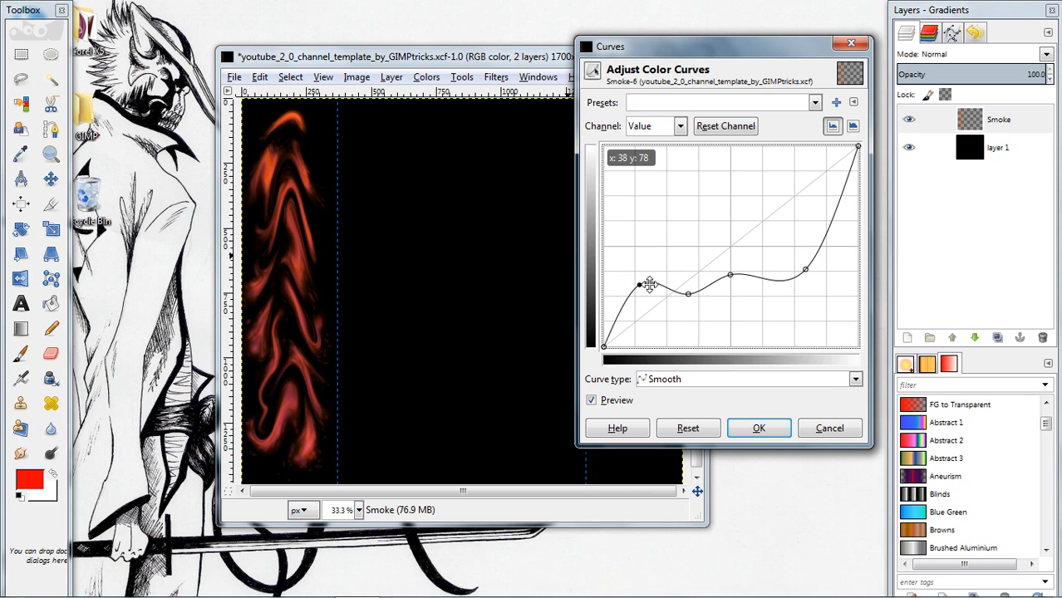
# Apply the saved curves preset bloody2 to the Smoke layer
pyautogui.click(813, 103)
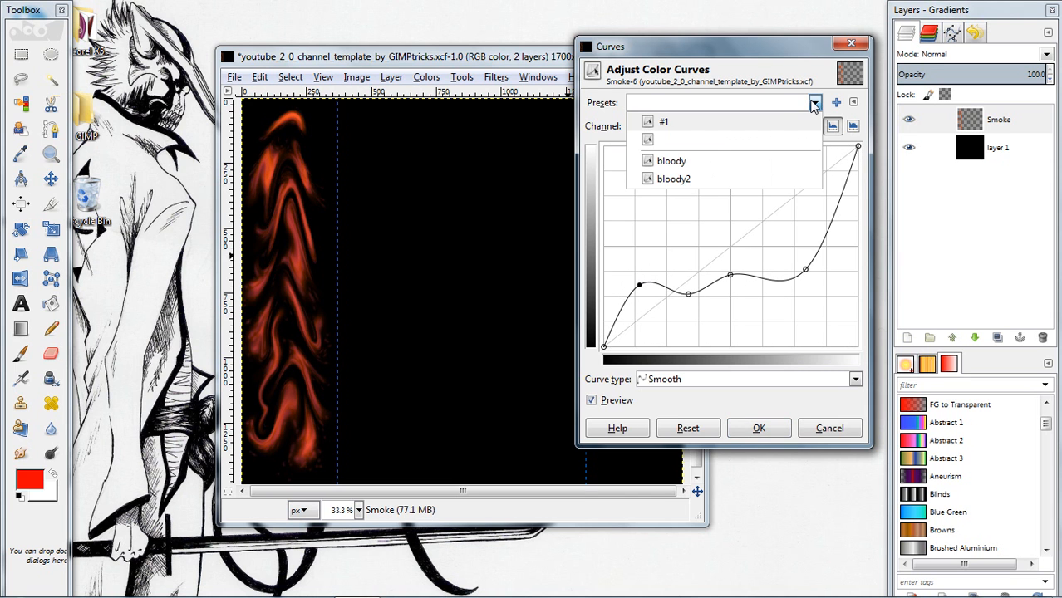
pyautogui.click(679, 181)
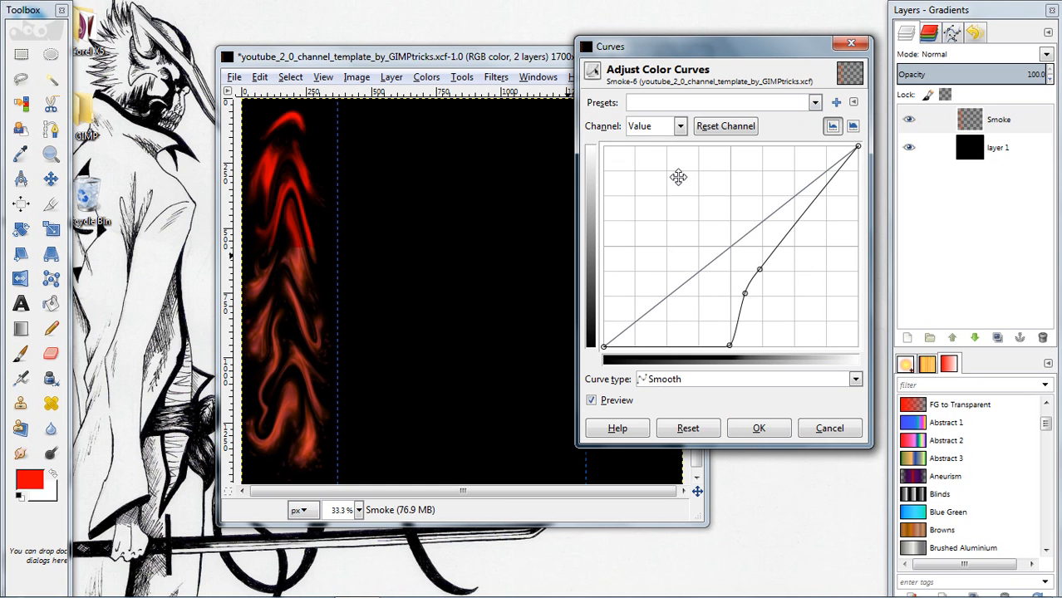
pyautogui.click(757, 429)
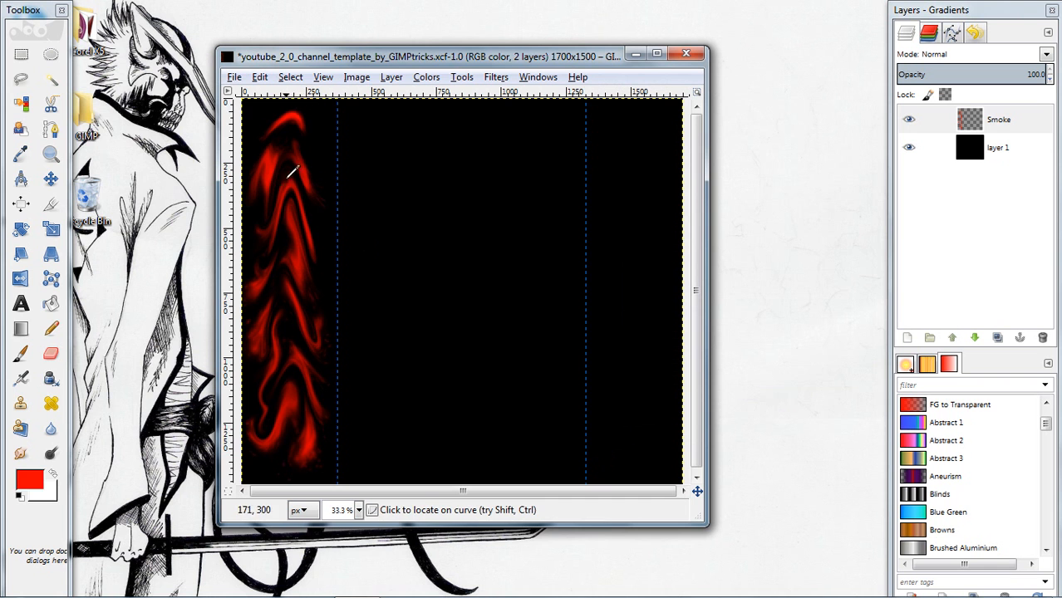
# Convert the red smoke's alpha to a selection and apply a Gaussian Blur with a 5.0 px radius in both directions, using RLE
pyautogui.rightClick(1031, 125)
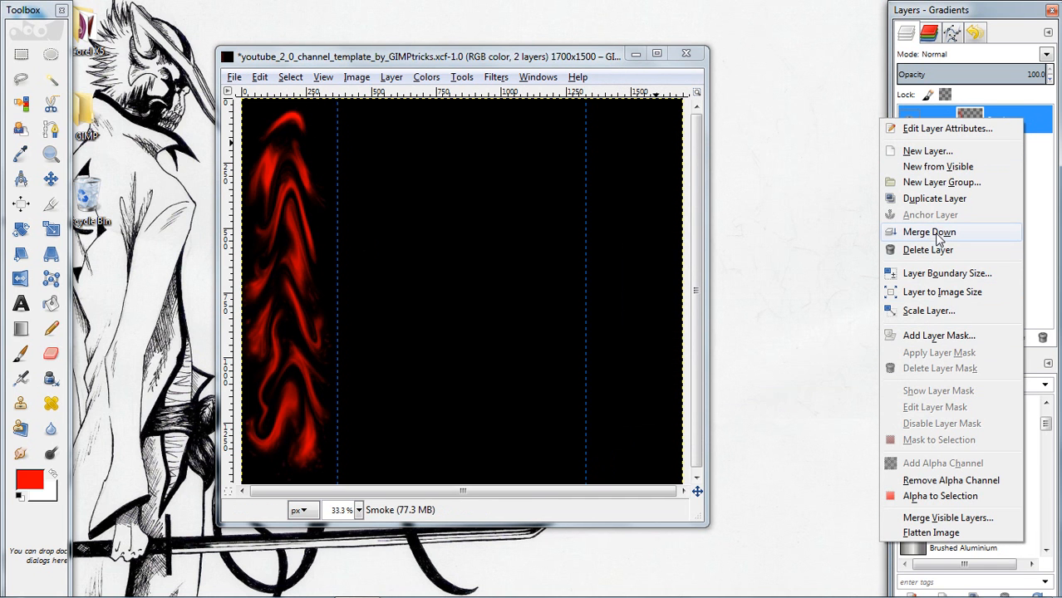
pyautogui.click(945, 496)
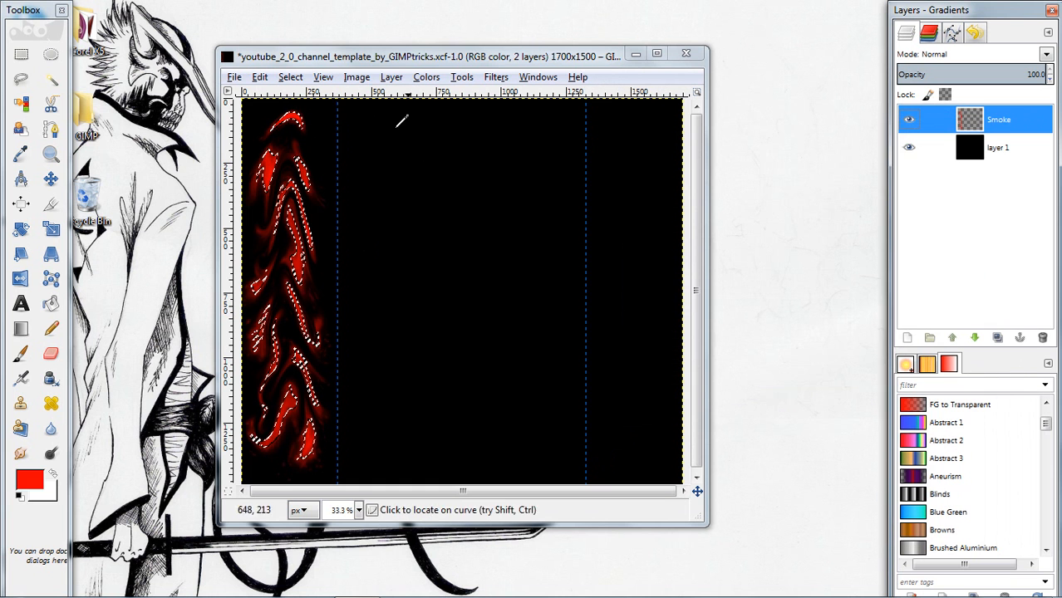
pyautogui.click(495, 76)
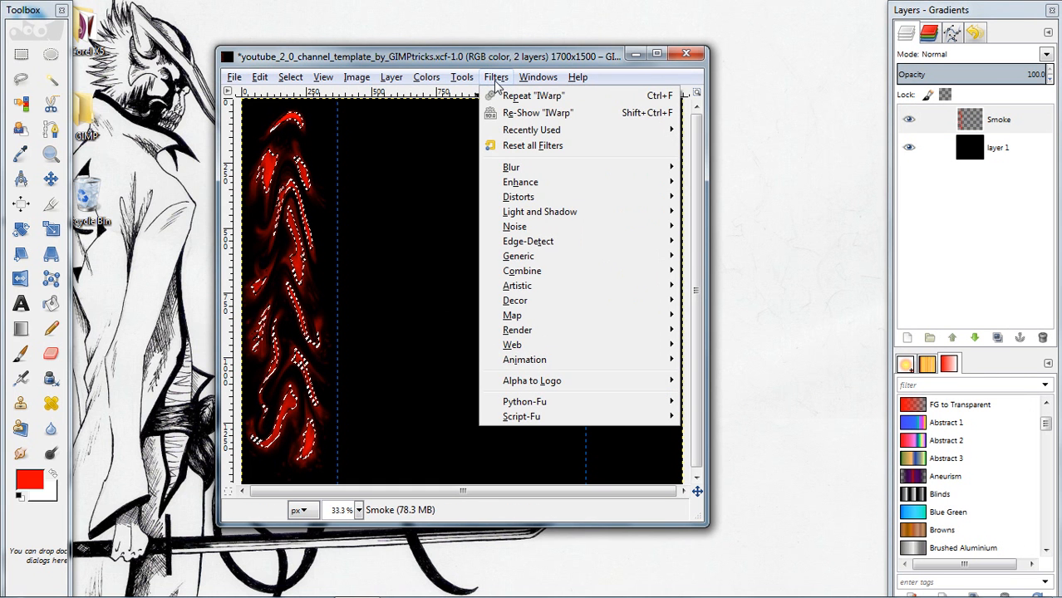
pyautogui.moveTo(640, 175)
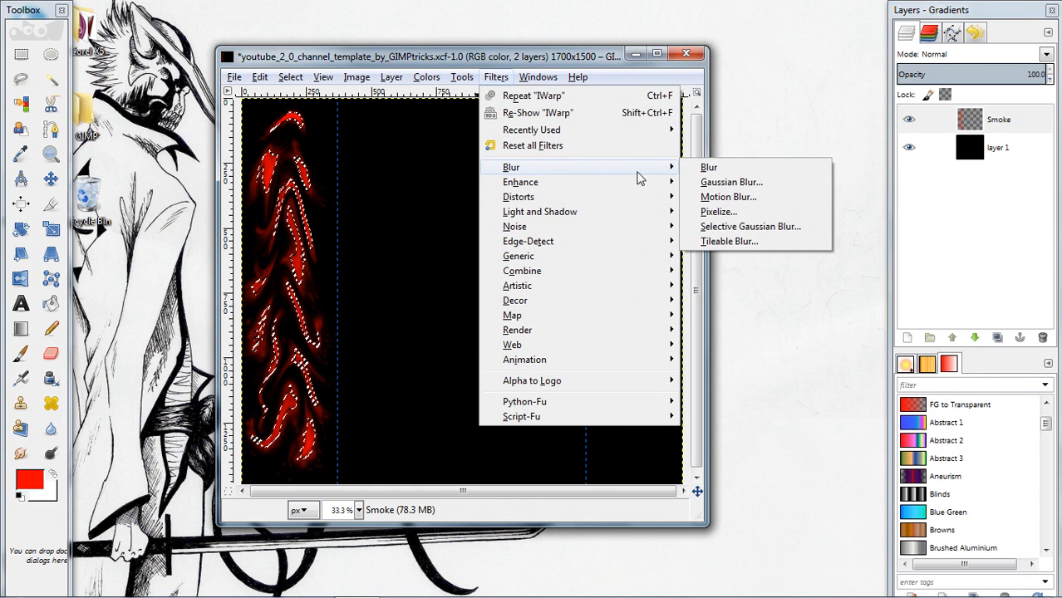
pyautogui.click(733, 182)
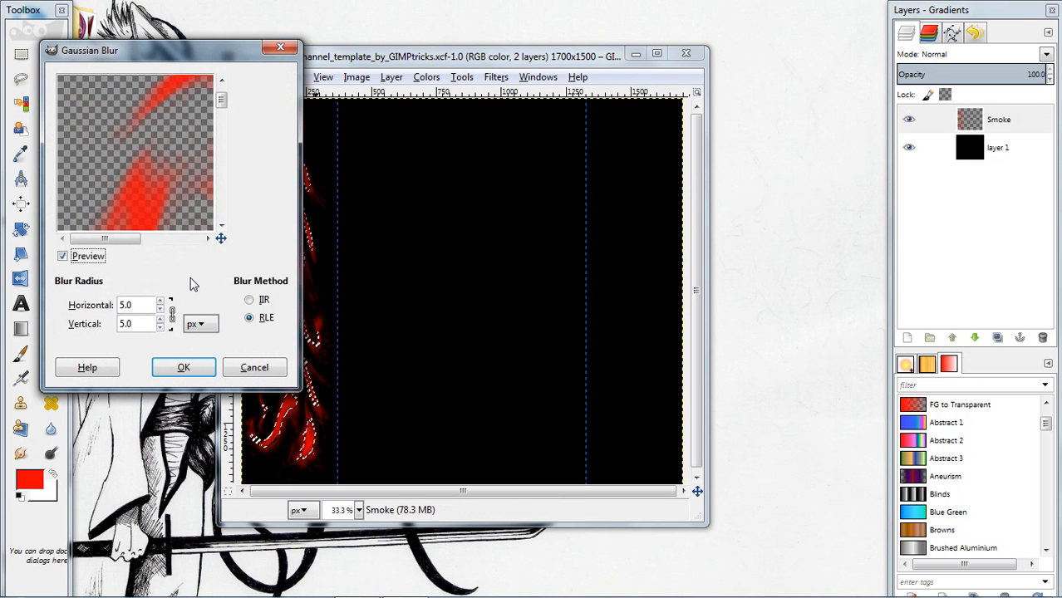
pyautogui.click(183, 368)
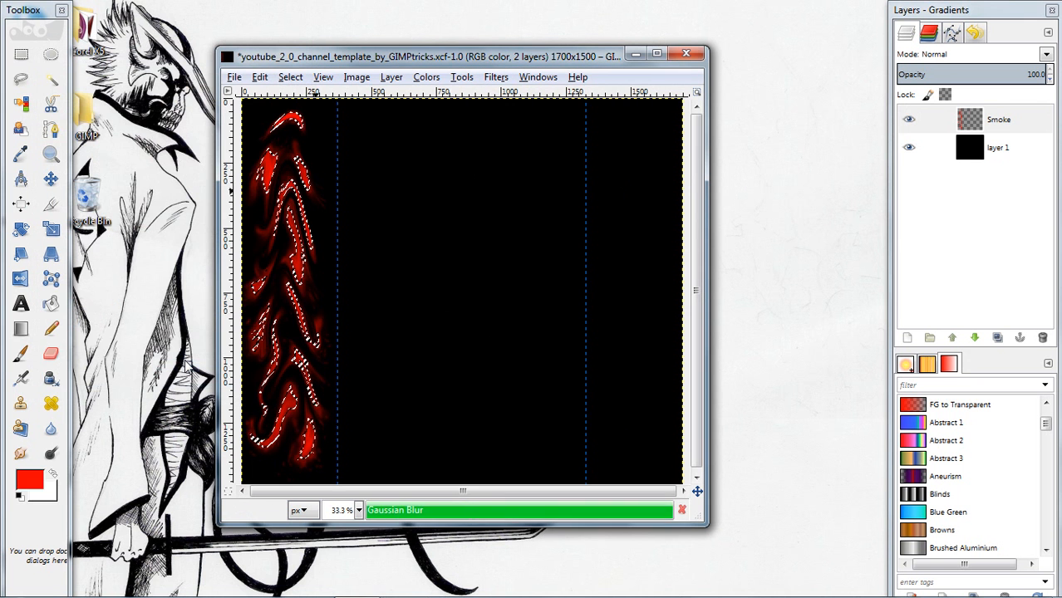
pyautogui.click(462, 178)
pyautogui.rightClick(460, 191)
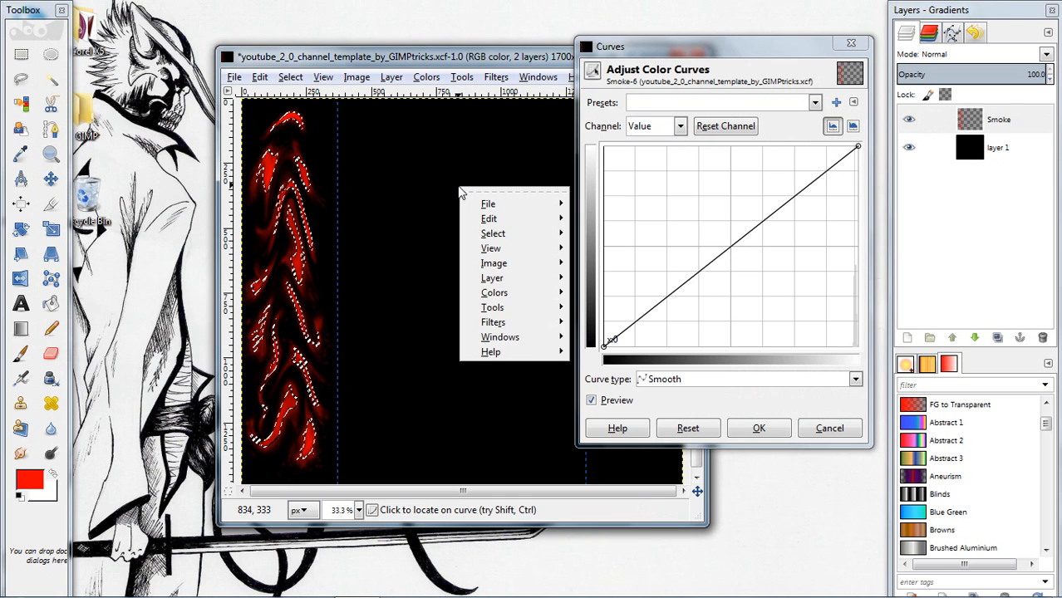
pyautogui.click(825, 439)
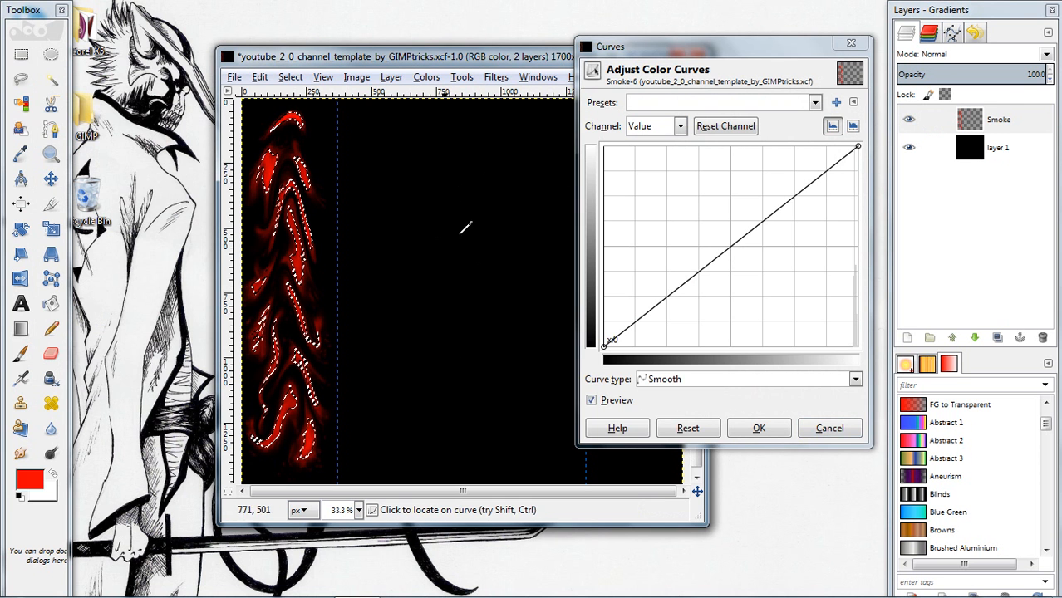
pyautogui.click(830, 429)
# Clear the selection around the red smoke
pyautogui.rightClick(470, 220)
pyautogui.moveTo(516, 267)
pyautogui.click(639, 288)
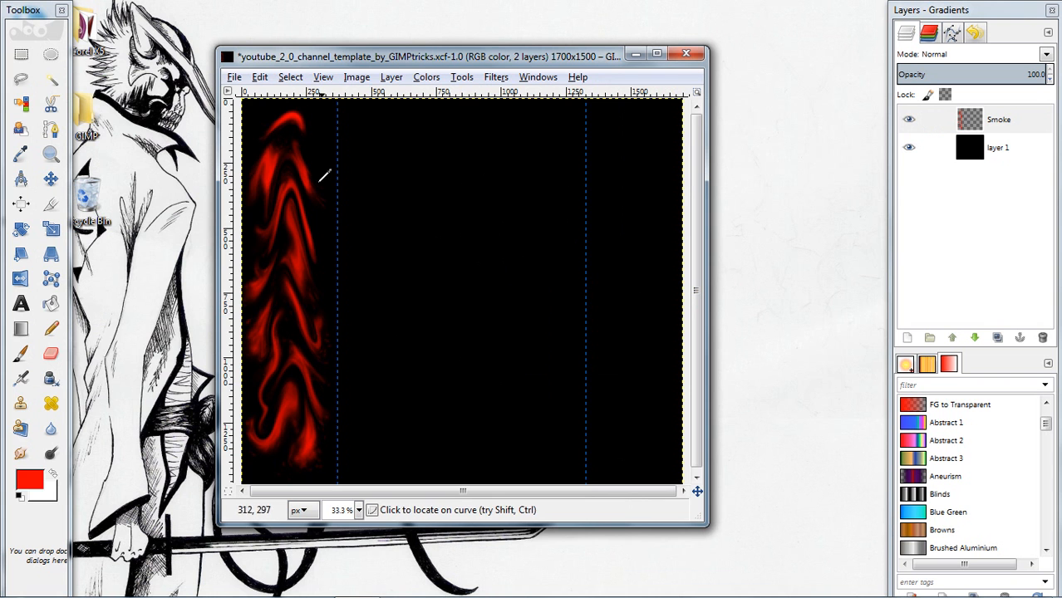
# Add the text LOUD in a box about 1662 × 342 px across the upper part of the canvas and select the text
pyautogui.click(22, 306)
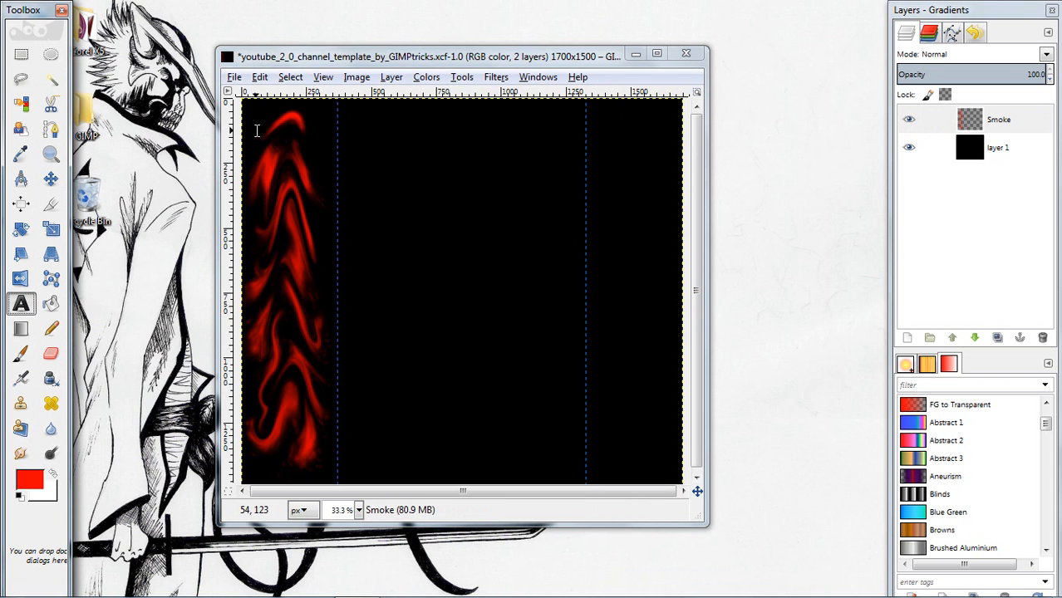
pyautogui.moveTo(248, 128); pyautogui.dragTo(677, 214)
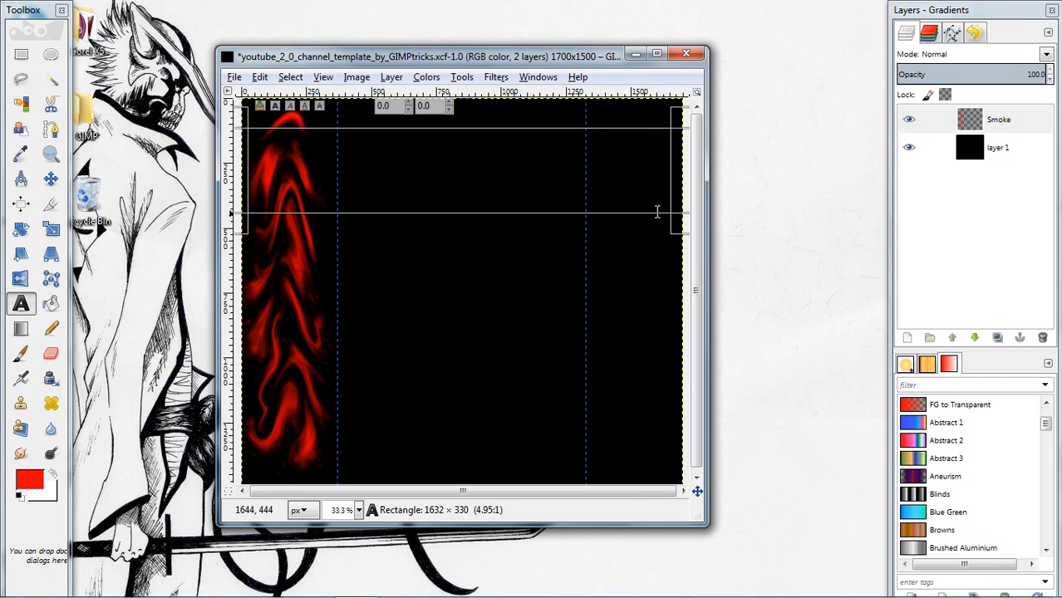
pyautogui.moveTo(668, 123); pyautogui.dragTo(675, 179)
pyautogui.moveTo(677, 219); pyautogui.dragTo(686, 273)
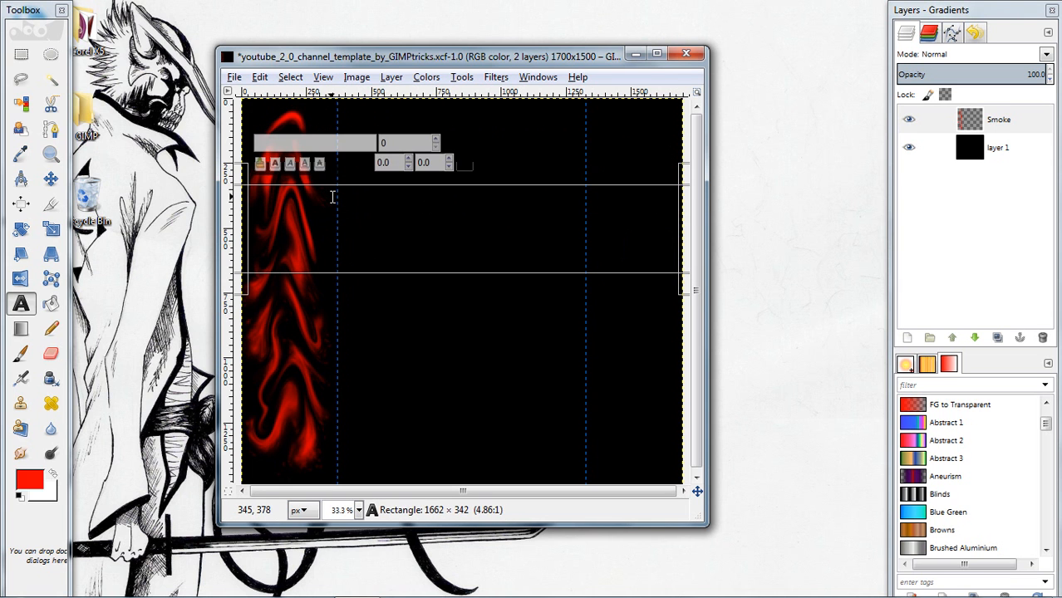
pyautogui.write('LOUD')
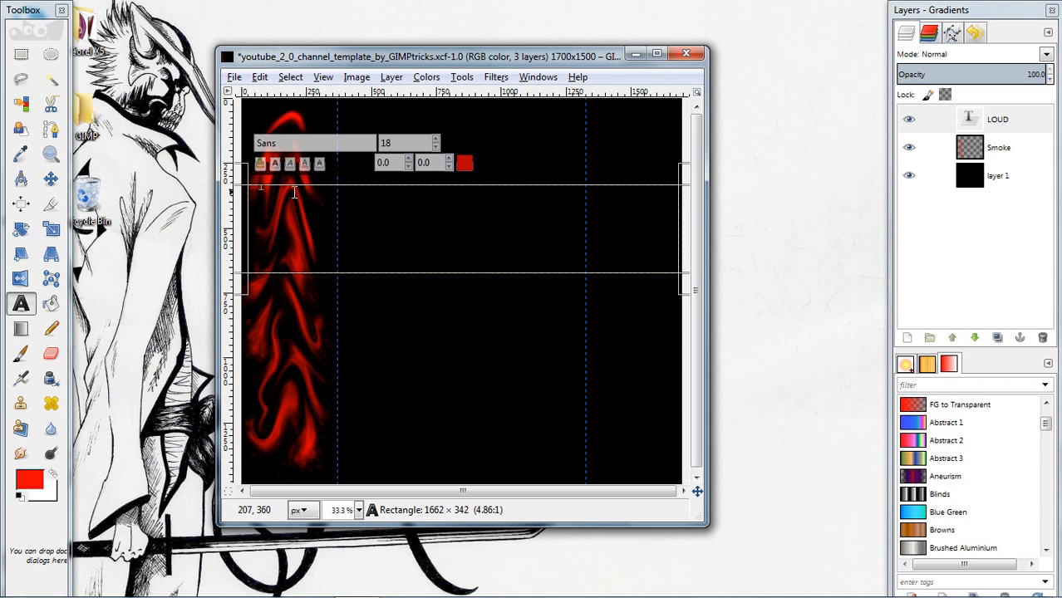
pyautogui.click(251, 193)
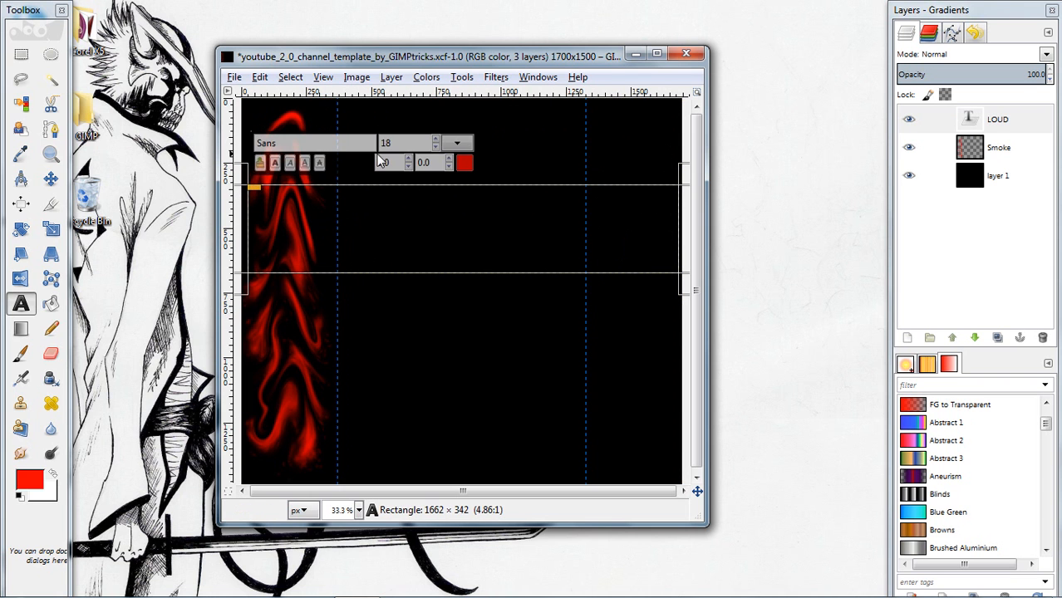
pyautogui.click(448, 160)
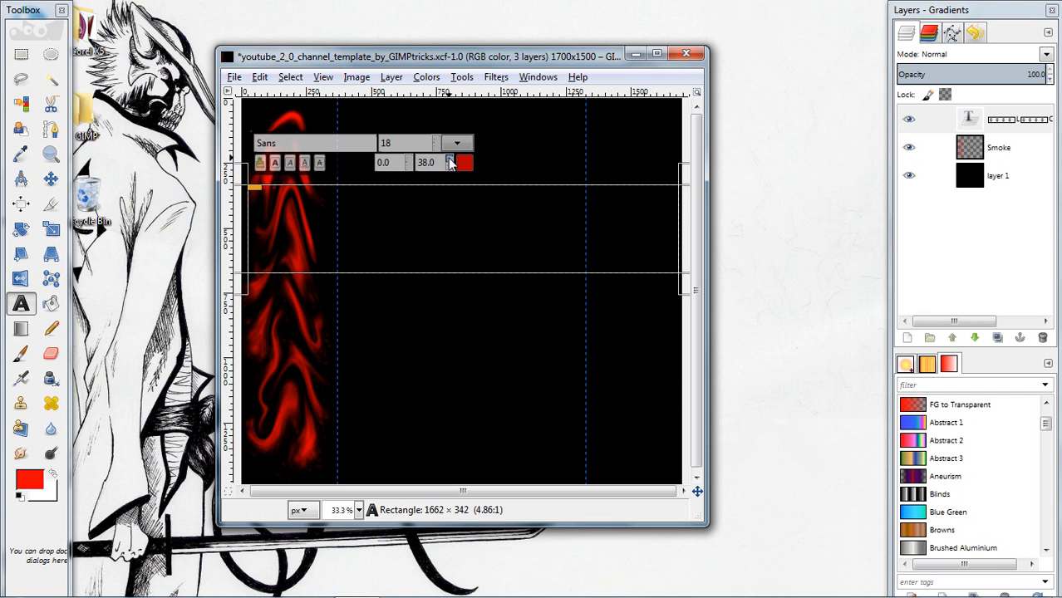
pyautogui.click(449, 160)
pyautogui.click(449, 167)
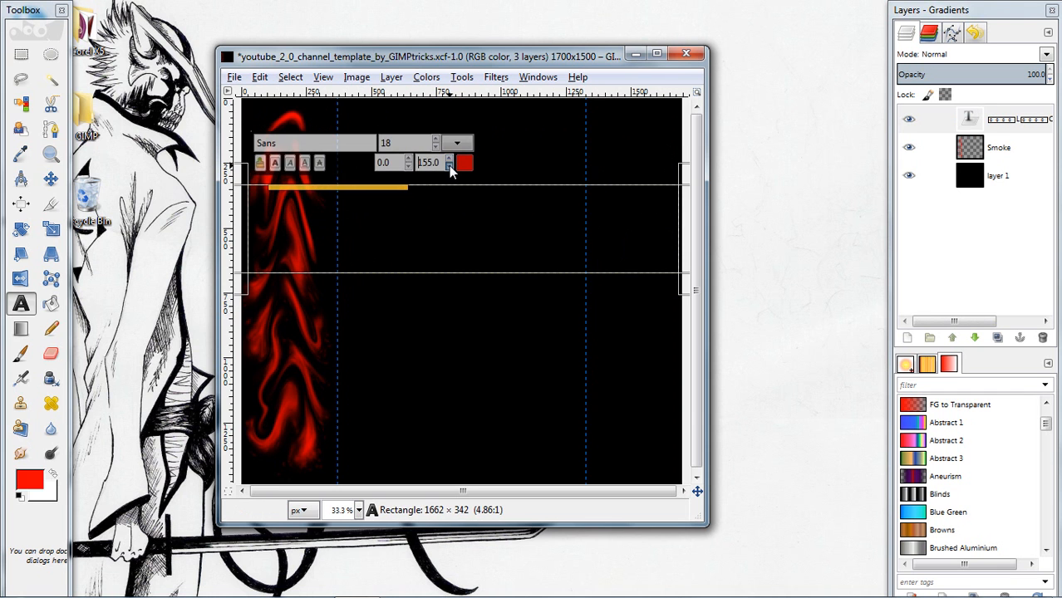
pyautogui.click(450, 160)
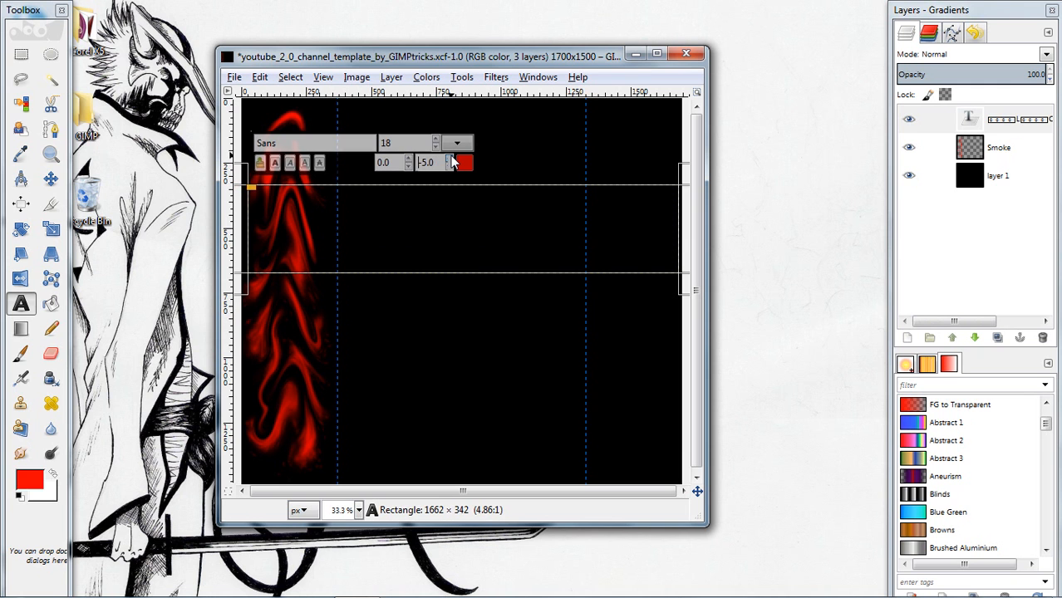
pyautogui.click(450, 160)
# Set the selected LOUD text's size to 300 and its colour to white
pyautogui.click(436, 140)
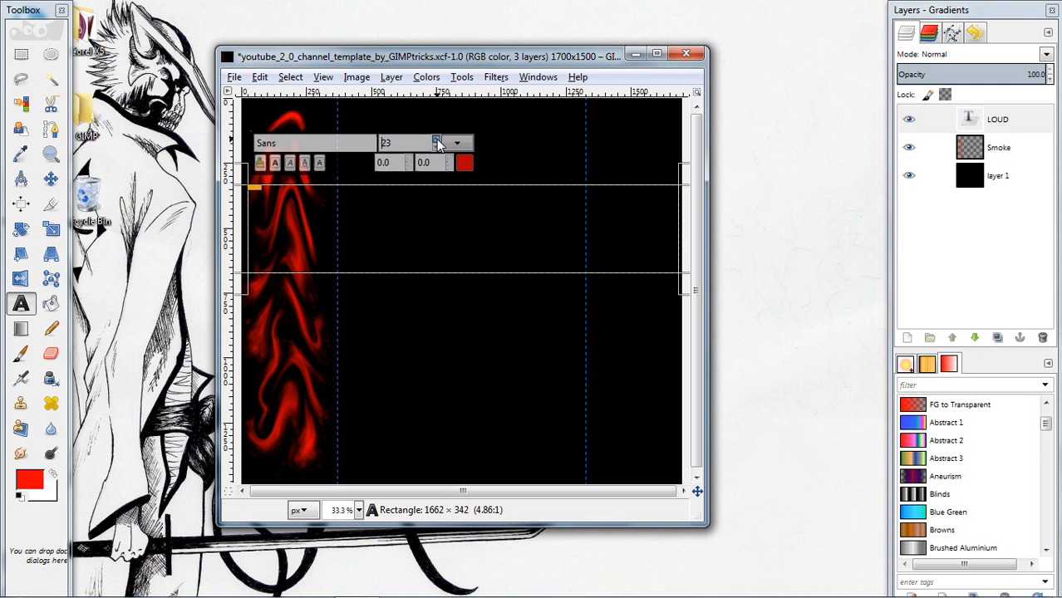
pyautogui.click(437, 141)
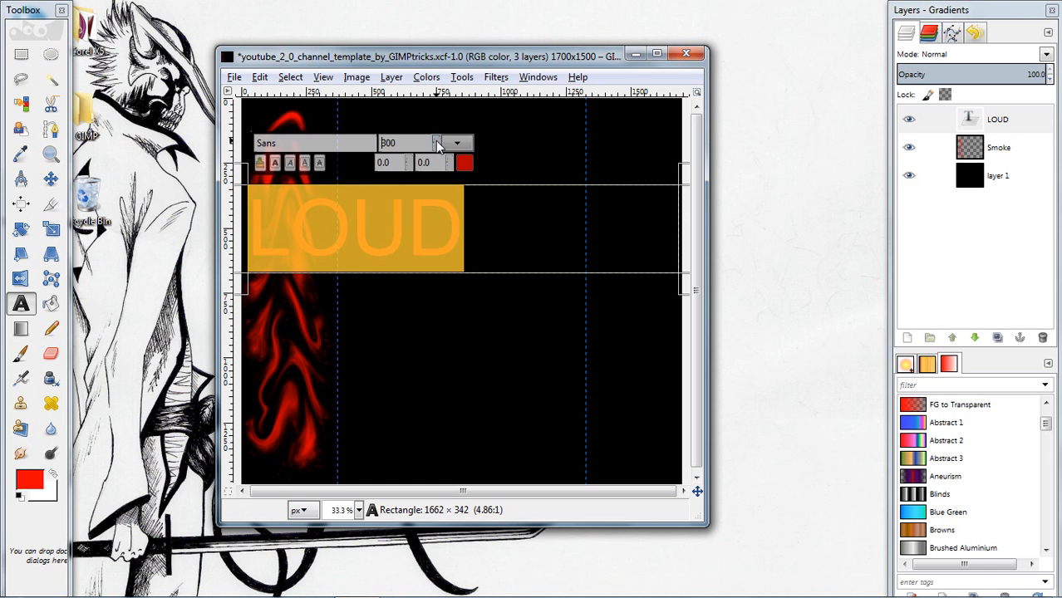
pyautogui.click(464, 163)
pyautogui.click(306, 244)
pyautogui.click(333, 303)
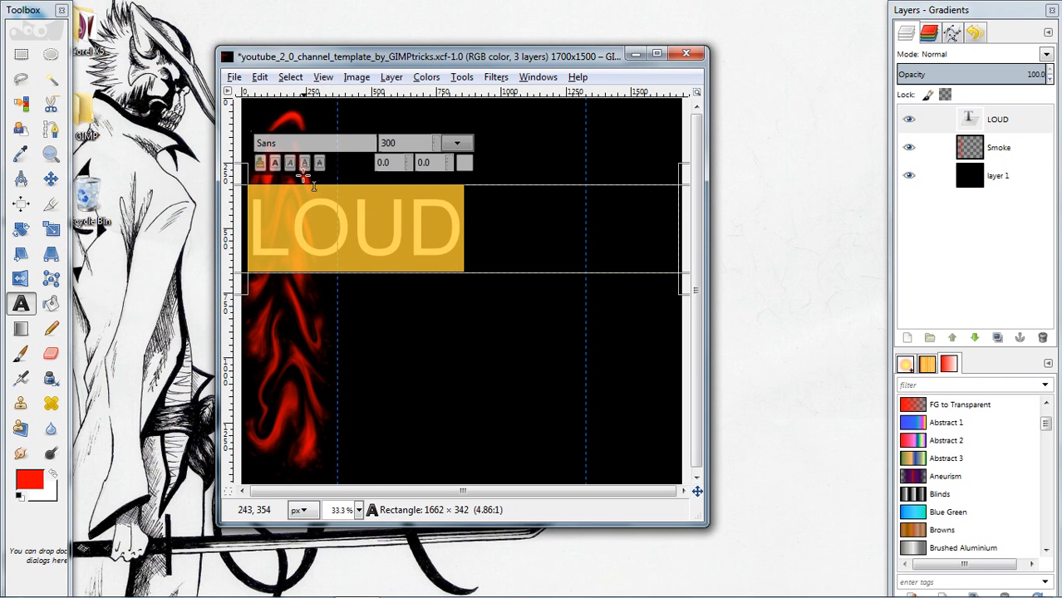
# Change the font of the LOUD text to Defused Bold
pyautogui.moveTo(295, 143); pyautogui.dragTo(248, 140)
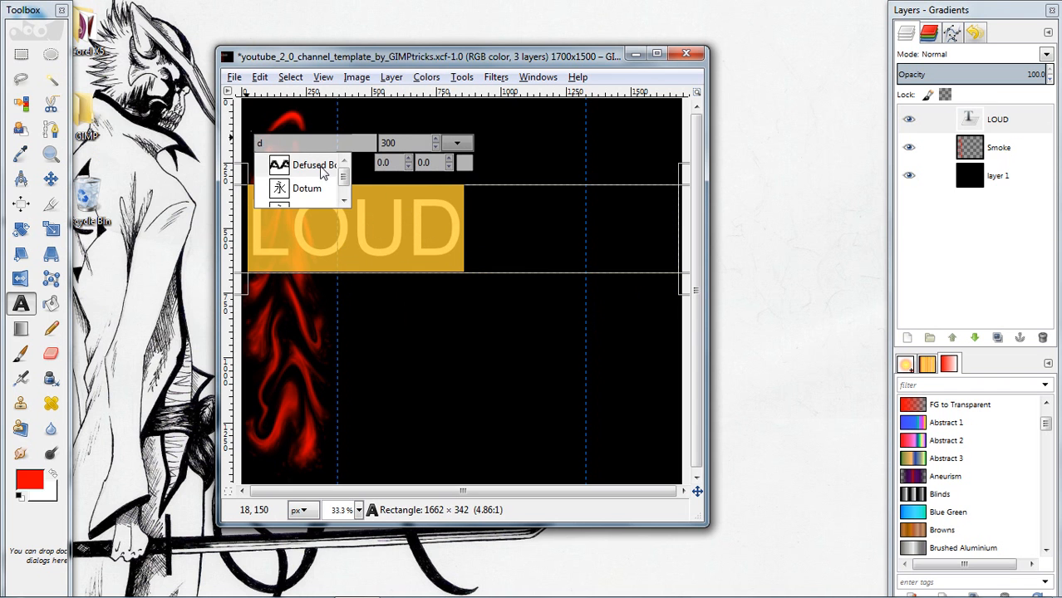
pyautogui.click(323, 171)
pyautogui.click(420, 207)
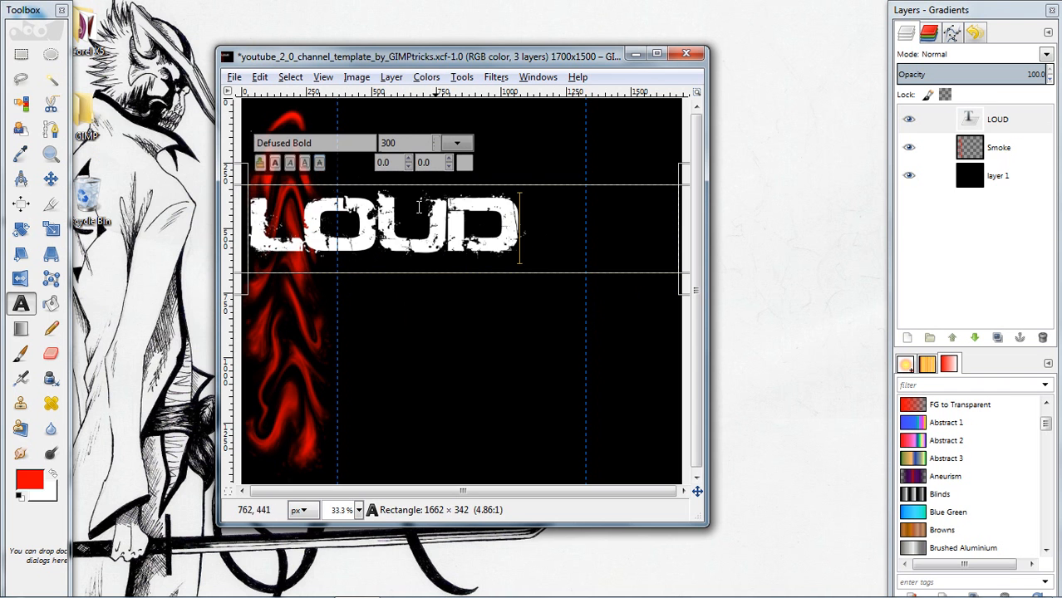
# Reduce the size of the whole LOUD text to 200
pyautogui.moveTo(517, 236); pyautogui.dragTo(248, 233)
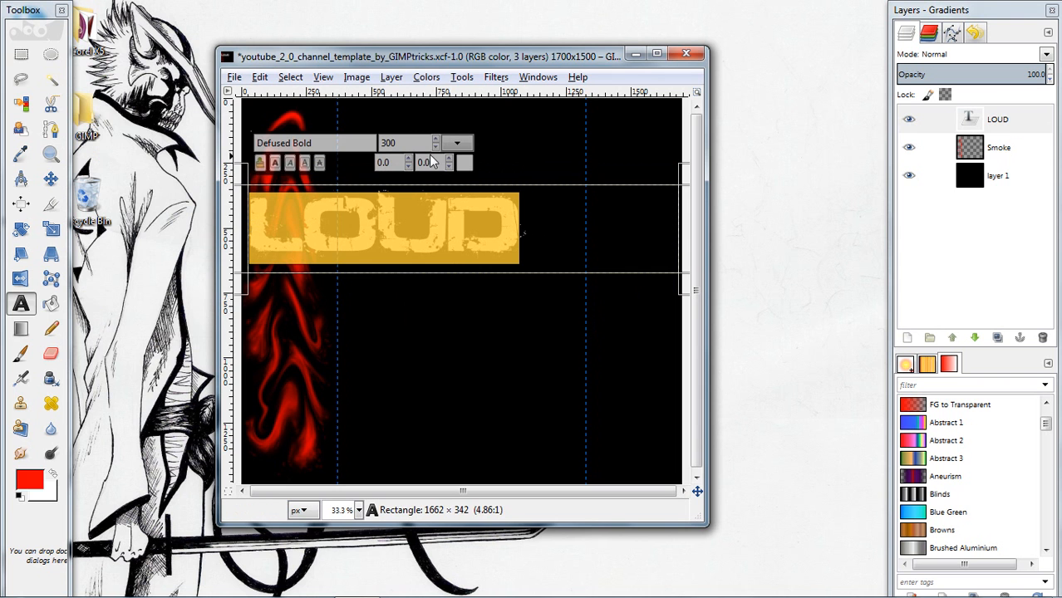
pyautogui.click(437, 147)
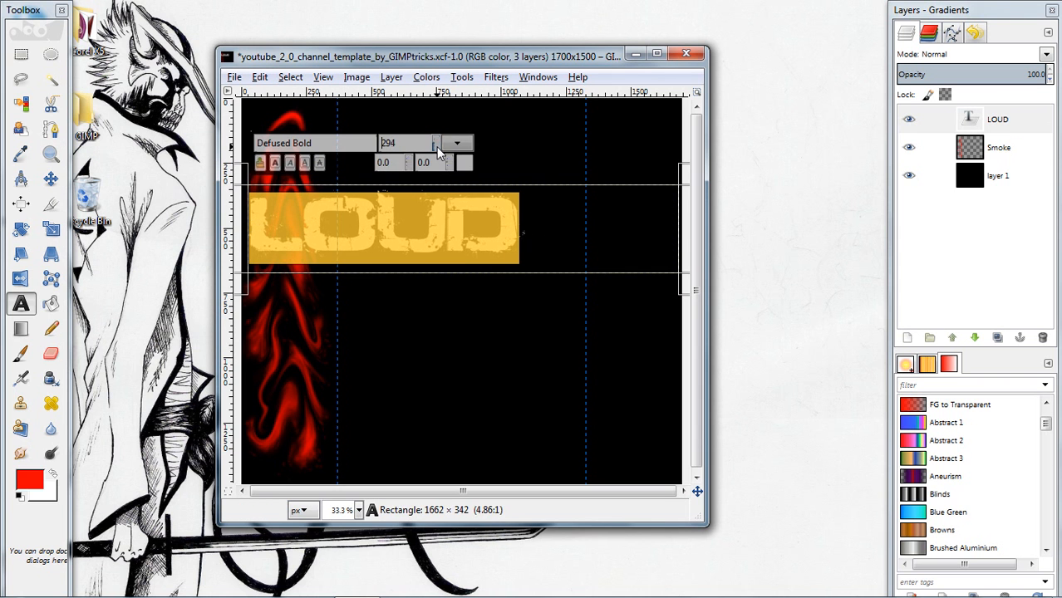
pyautogui.moveTo(436, 147); pyautogui.dragTo(436, 146)
pyautogui.click(433, 147)
pyautogui.click(437, 140)
pyautogui.click(436, 139)
pyautogui.moveTo(450, 157); pyautogui.dragTo(449, 159)
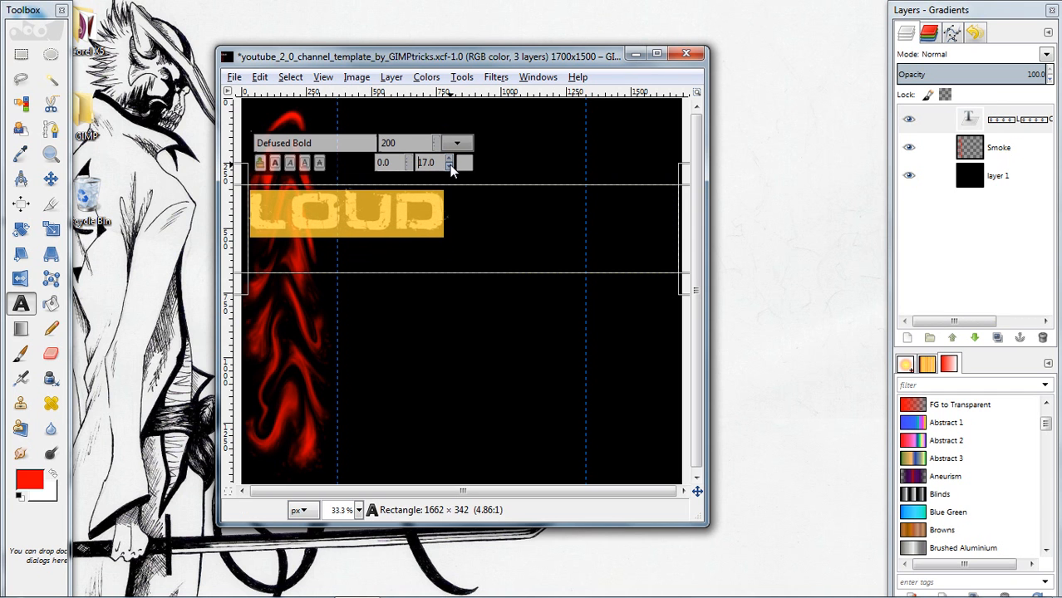
pyautogui.click(491, 216)
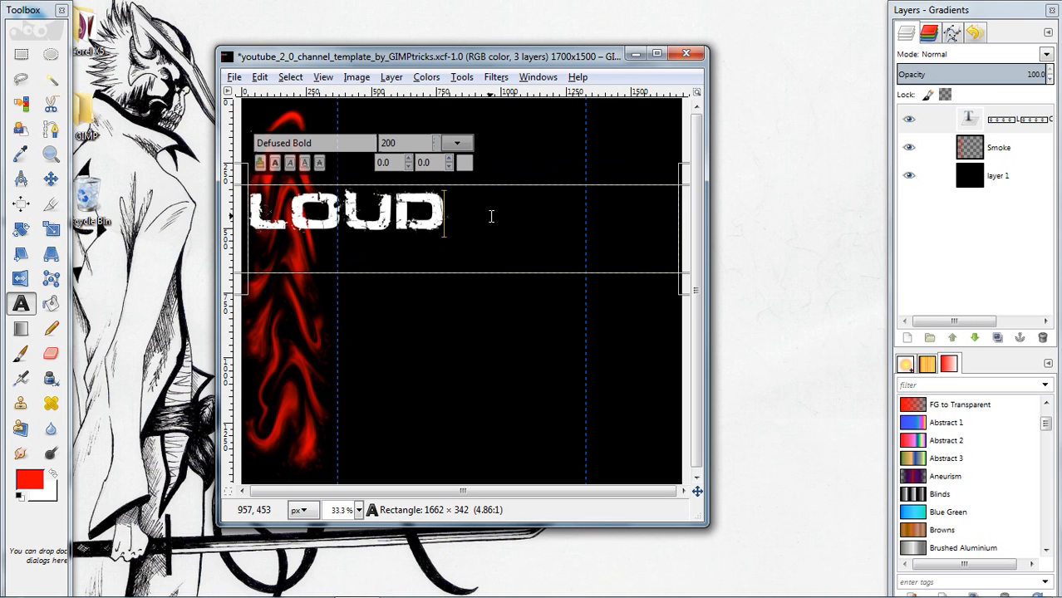
# Rotate the LOUD text layer by -90 degrees so the word reads vertically
pyautogui.click(50, 179)
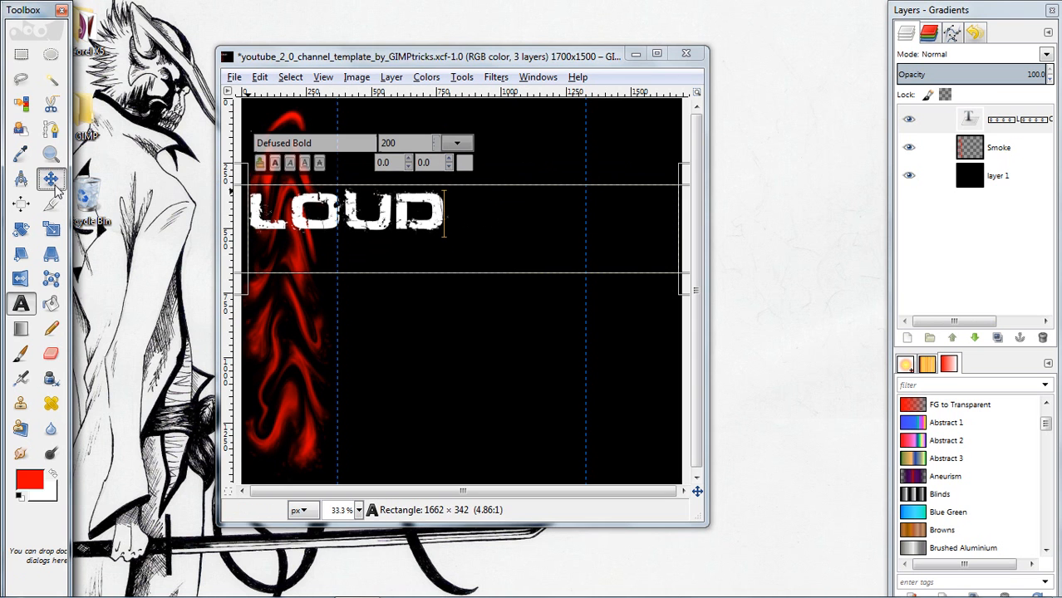
pyautogui.click(496, 77)
pyautogui.moveTo(463, 77)
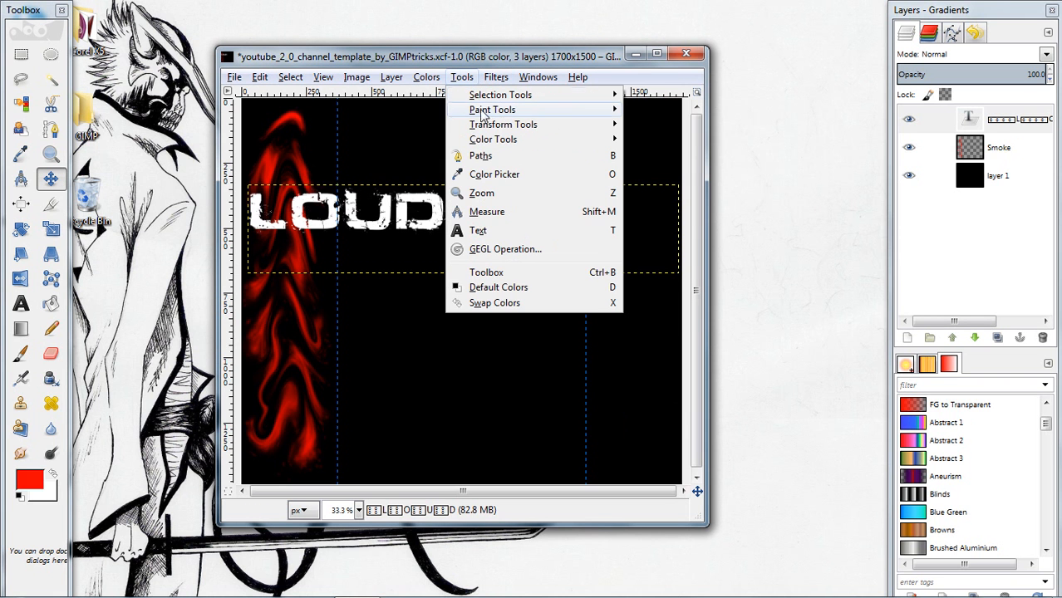
pyautogui.moveTo(546, 127)
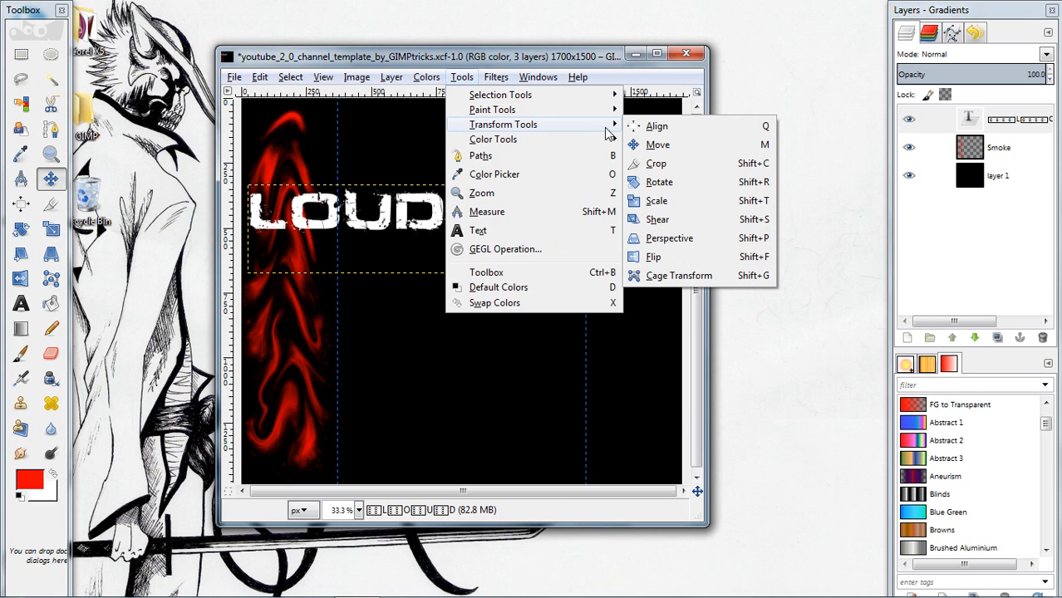
pyautogui.click(658, 182)
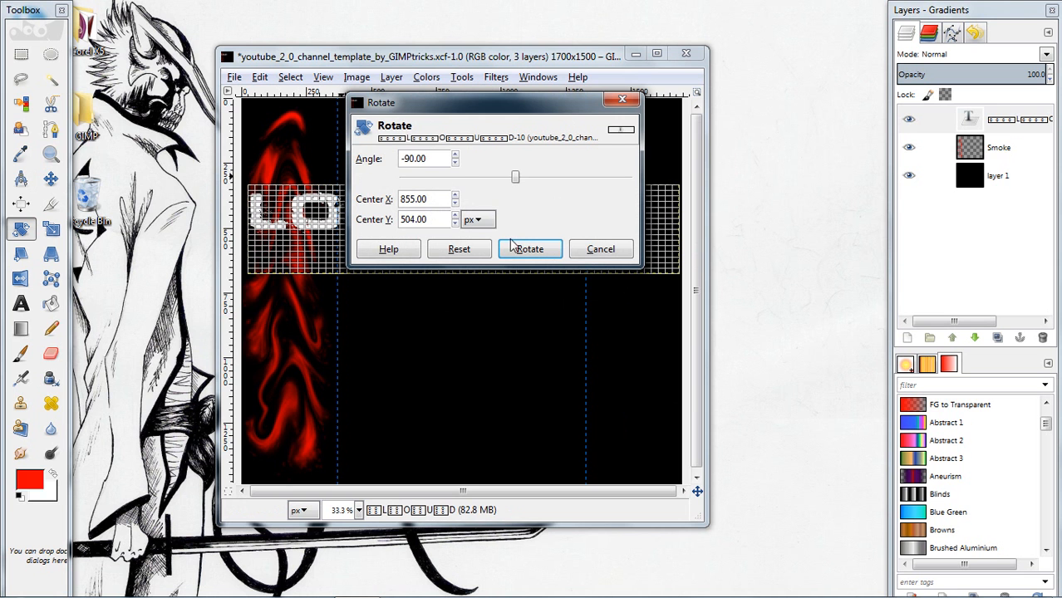
pyautogui.click(544, 254)
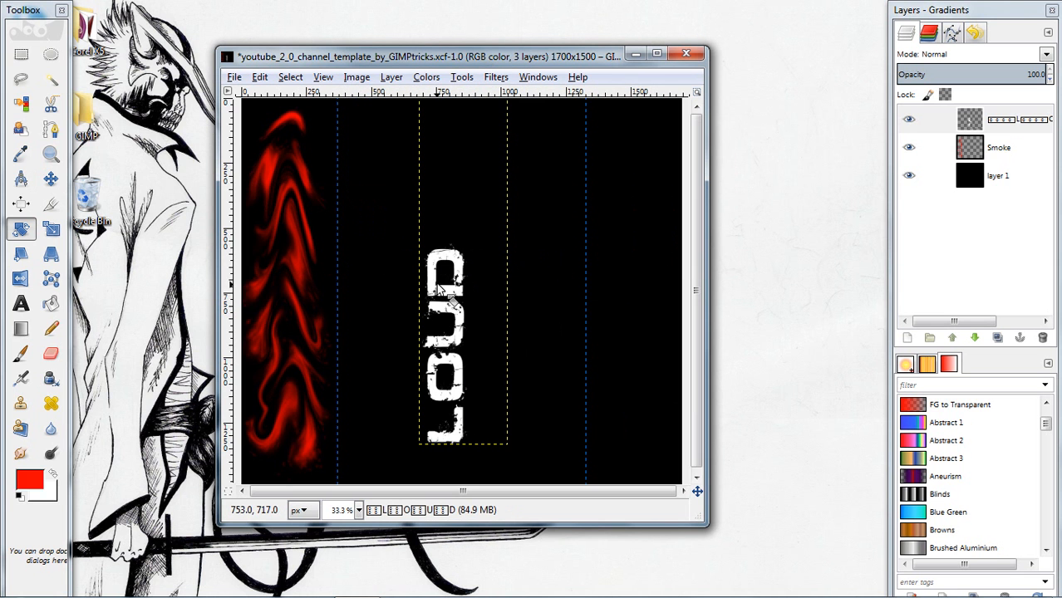
# Move the vertical LOUD lettering onto the red smoke along the canvas's left edge
pyautogui.moveTo(449, 298); pyautogui.dragTo(516, 266)
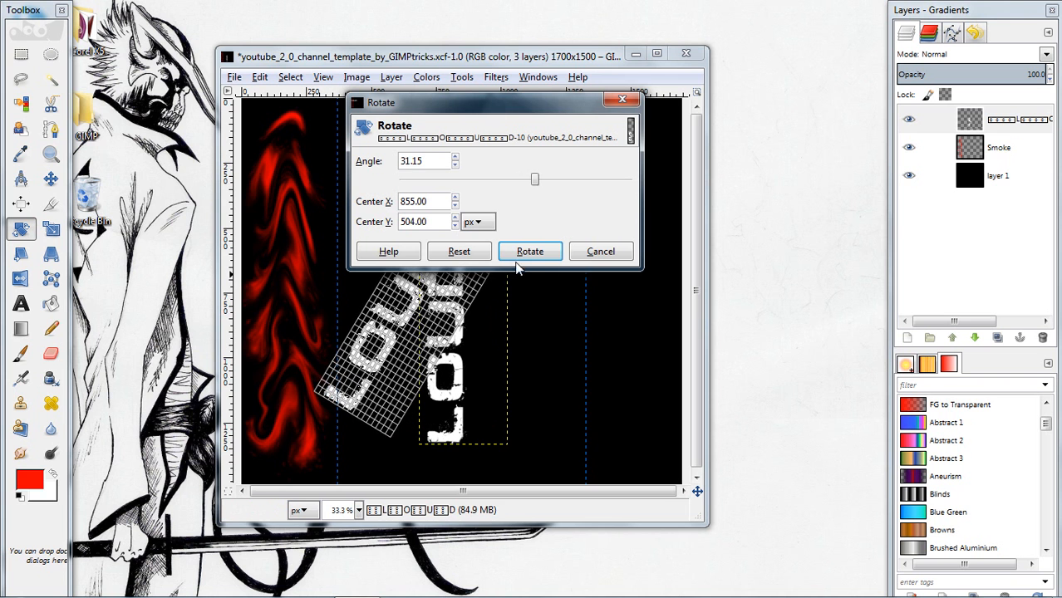
pyautogui.click(597, 253)
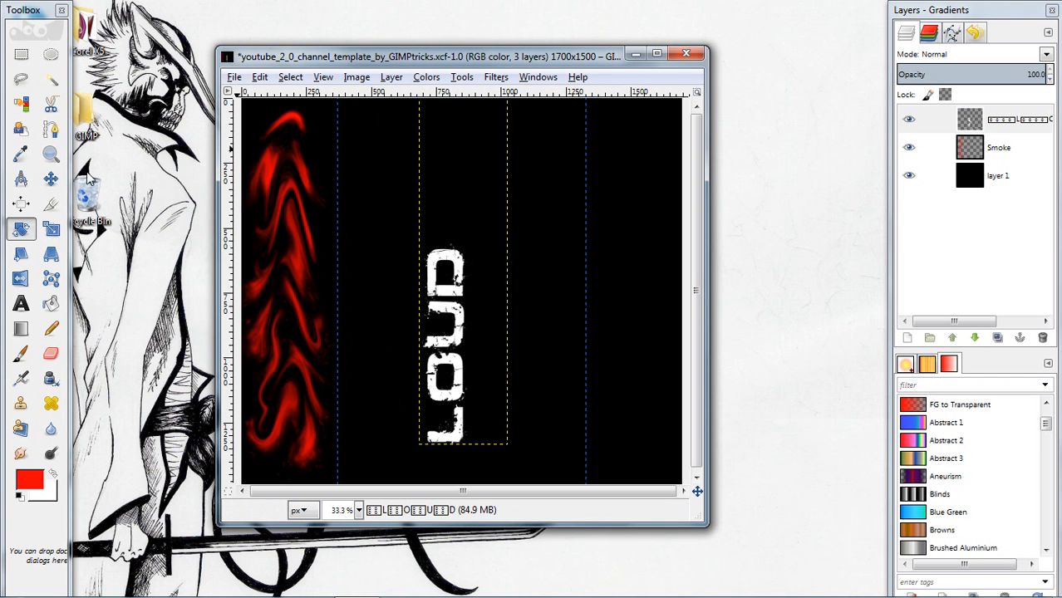
pyautogui.press('m')
pyautogui.moveTo(449, 301); pyautogui.dragTo(273, 254)
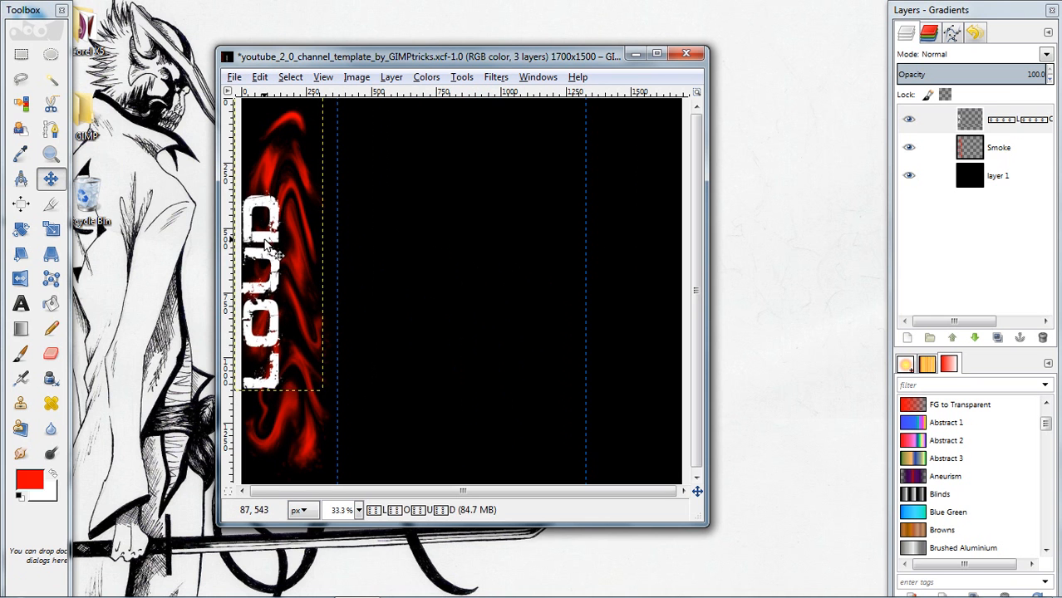
# Draw a second text box about 1329 × 282 px to the right of the vertical lettering and enter LOUD in it
pyautogui.click(21, 303)
pyautogui.moveTo(324, 139); pyautogui.dragTo(690, 232)
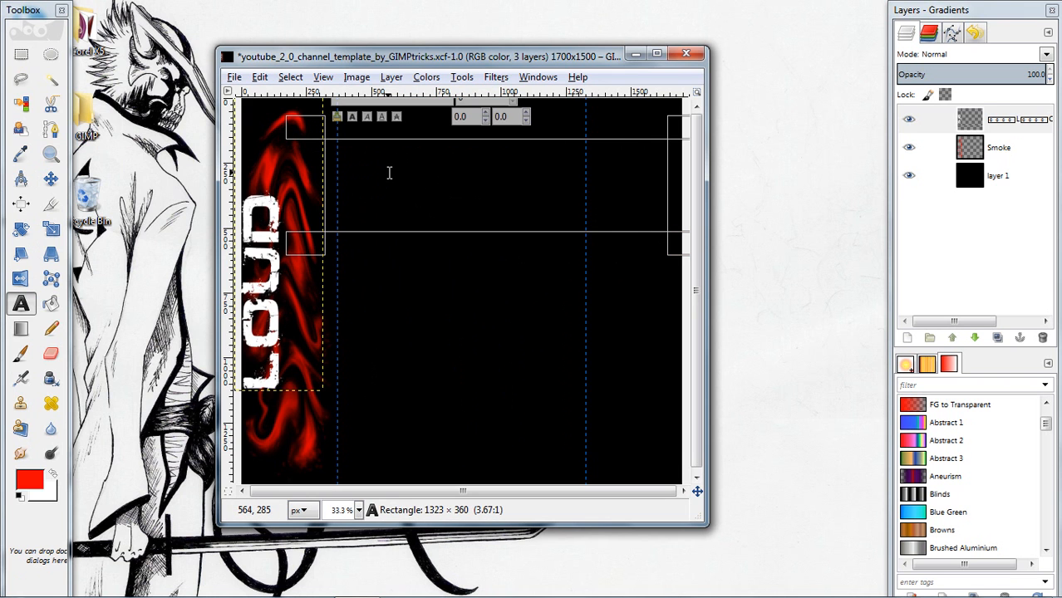
pyautogui.write('LOUD')
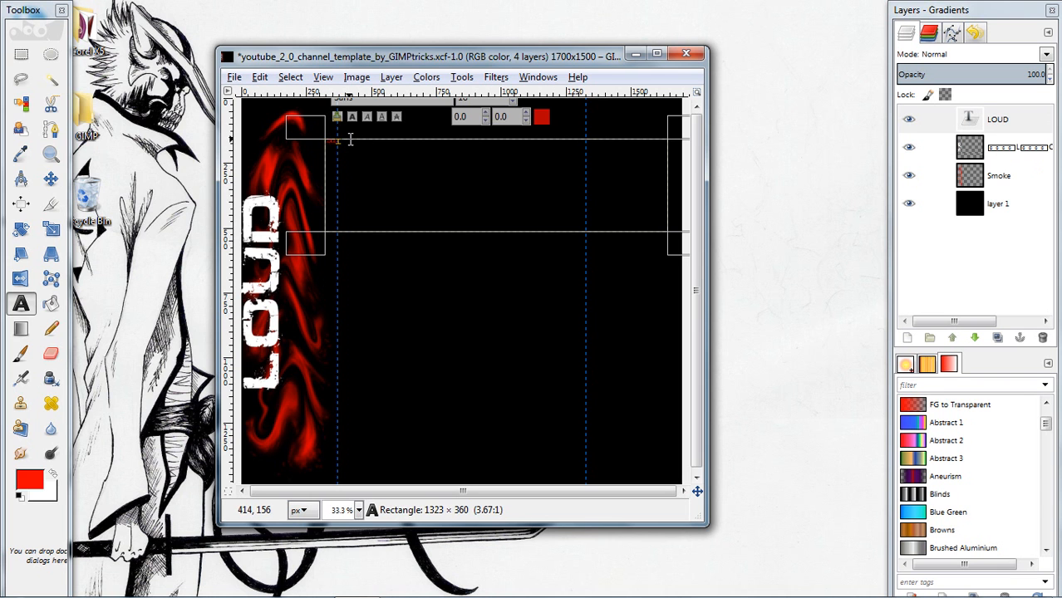
pyautogui.moveTo(669, 141); pyautogui.dragTo(679, 159)
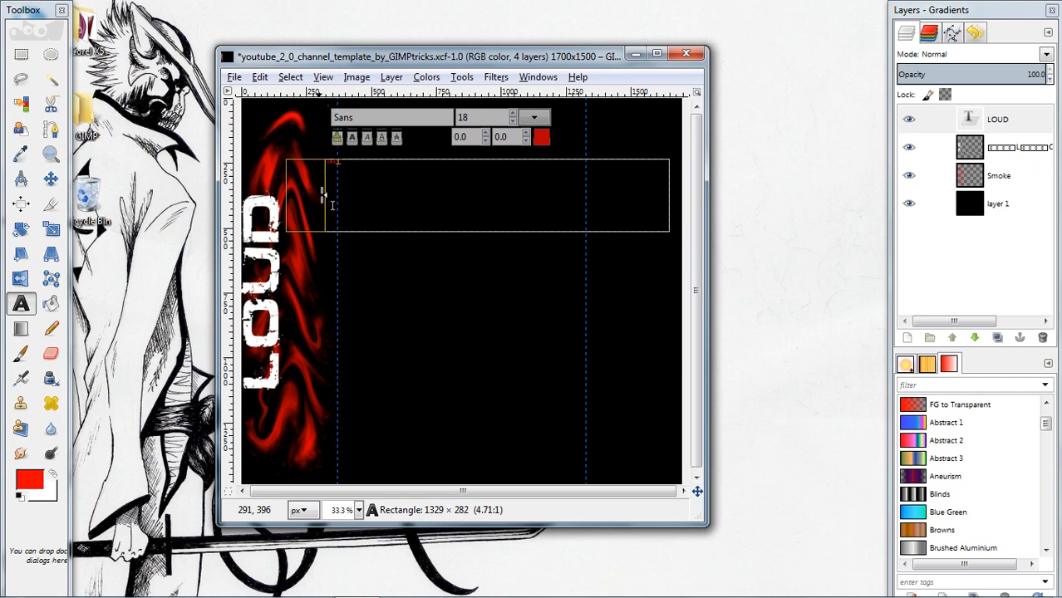
# Try a size of 200 on the word in the second text box
pyautogui.moveTo(341, 169); pyautogui.dragTo(329, 168)
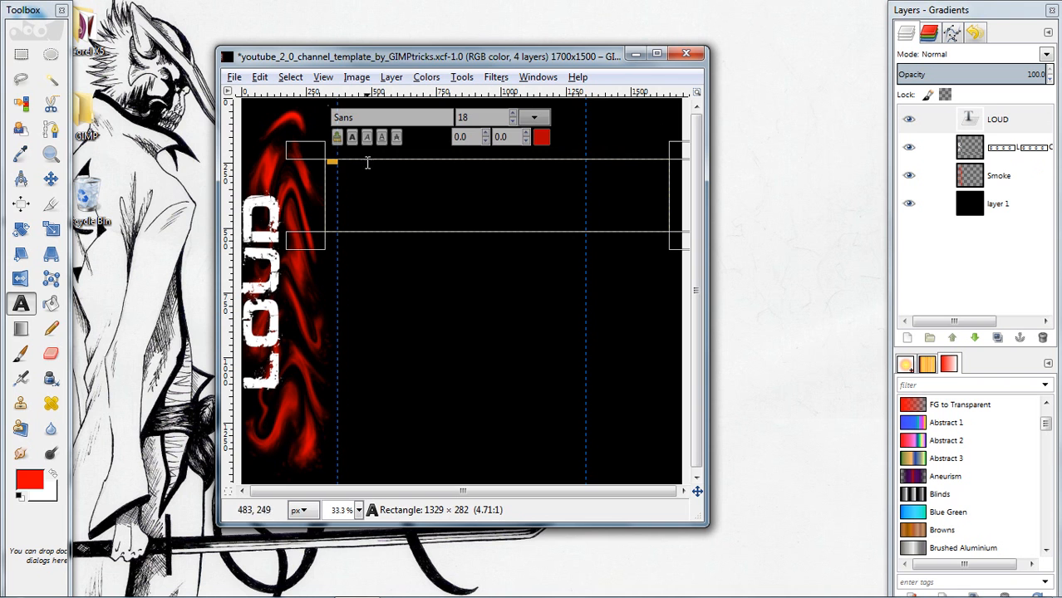
pyautogui.click(513, 113)
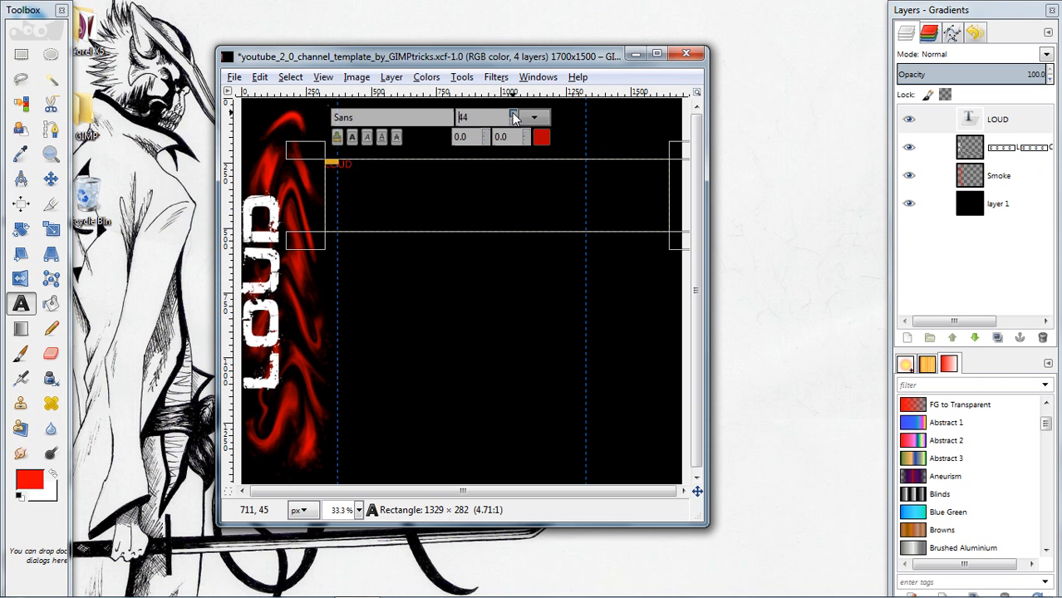
pyautogui.click(513, 113)
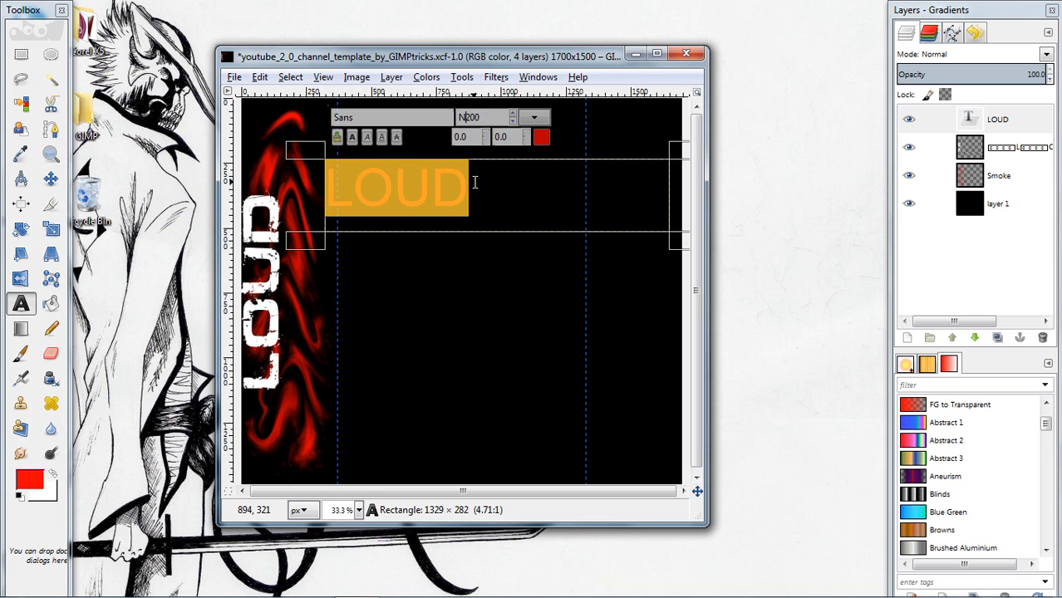
# Replace the word in the second text box with NOISE
pyautogui.moveTo(475, 182); pyautogui.dragTo(308, 199)
pyautogui.write('NOISES')
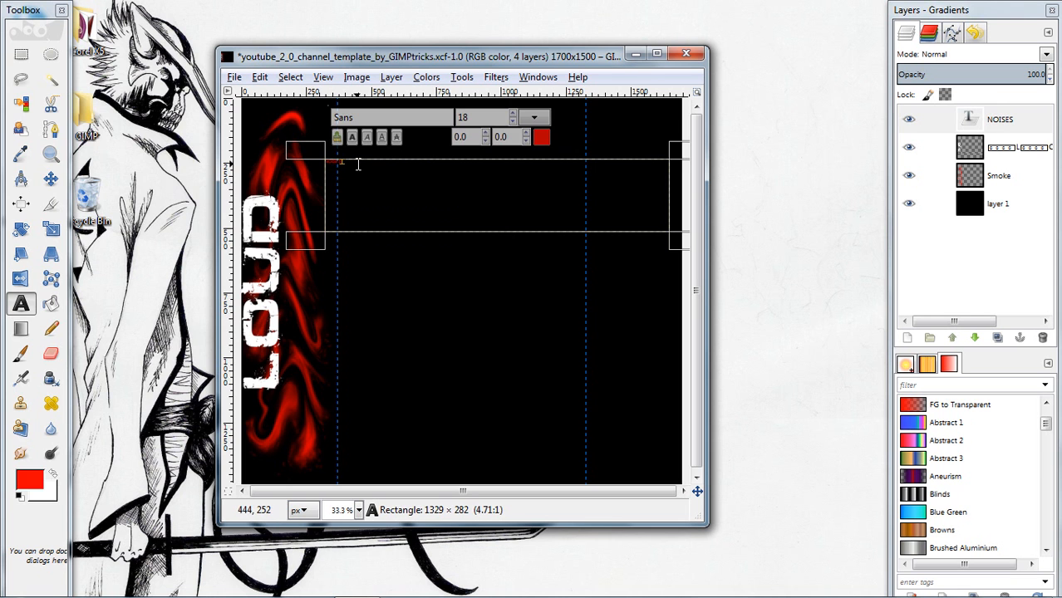
# Change the word to NOISES and set it in Defused Bold at size 200
pyautogui.moveTo(357, 164); pyautogui.dragTo(309, 162)
pyautogui.moveTo(512, 115); pyautogui.dragTo(513, 117)
pyautogui.moveTo(384, 117); pyautogui.dragTo(309, 121)
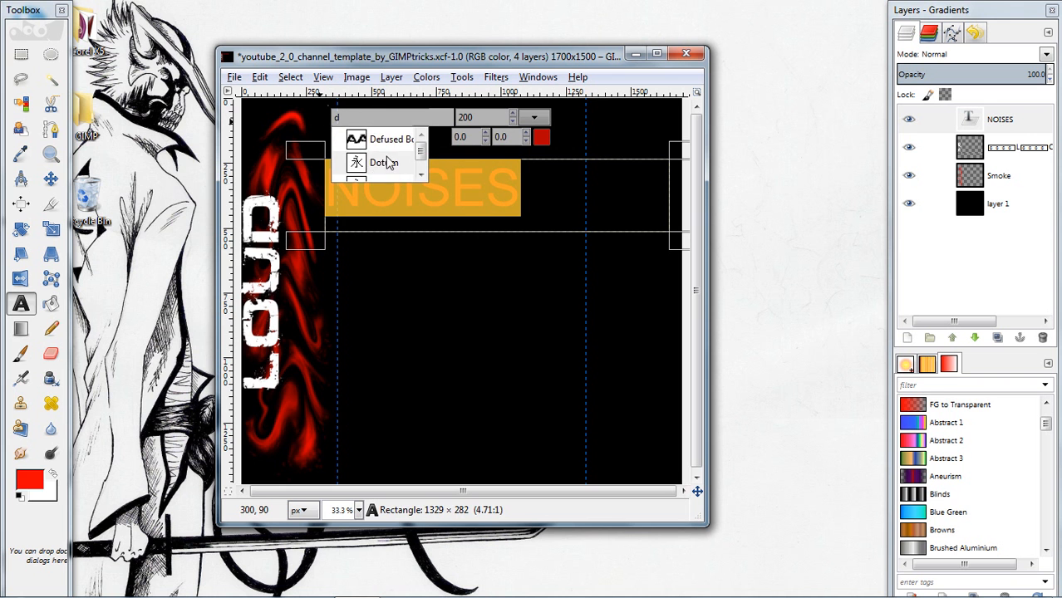
pyautogui.click(379, 138)
# Change the colour of the selected NOISES text to white
pyautogui.click(541, 136)
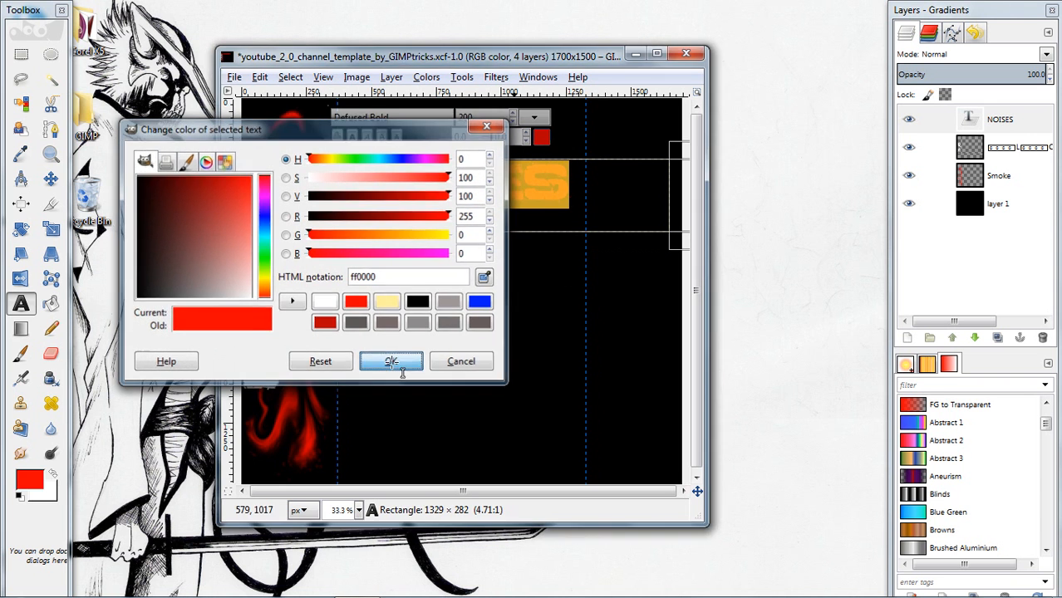
pyautogui.click(391, 363)
pyautogui.click(541, 137)
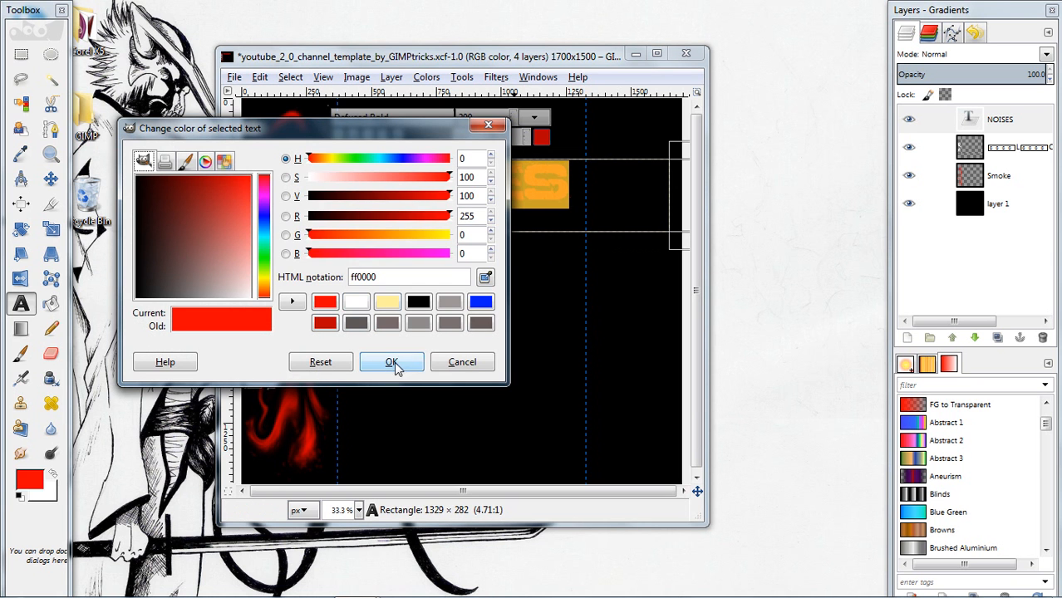
pyautogui.click(356, 302)
pyautogui.click(406, 365)
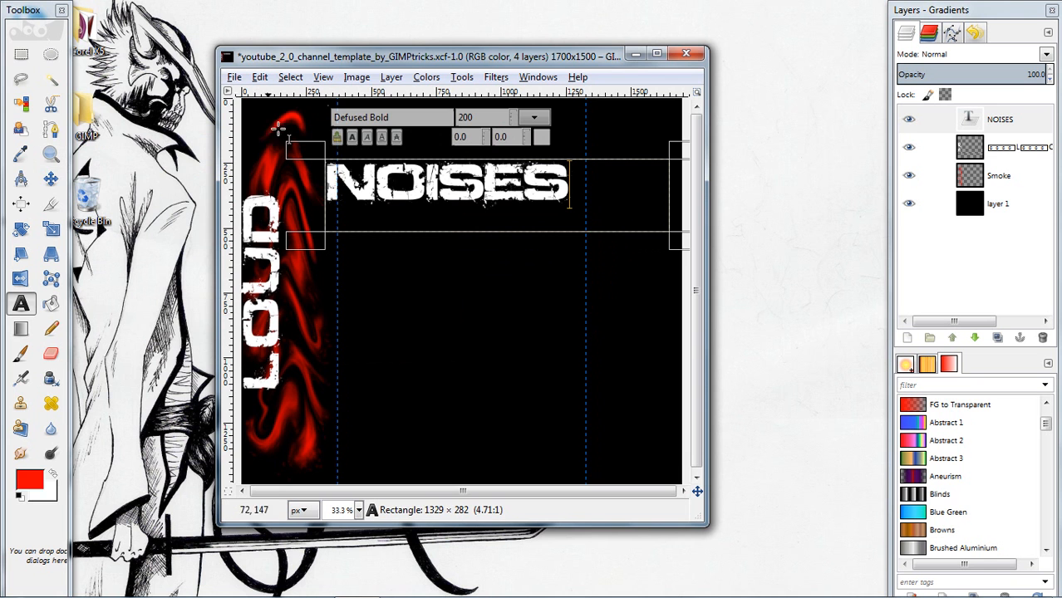
# Rotate the NOISES text layer by -90 degrees around its centre
pyautogui.click(51, 179)
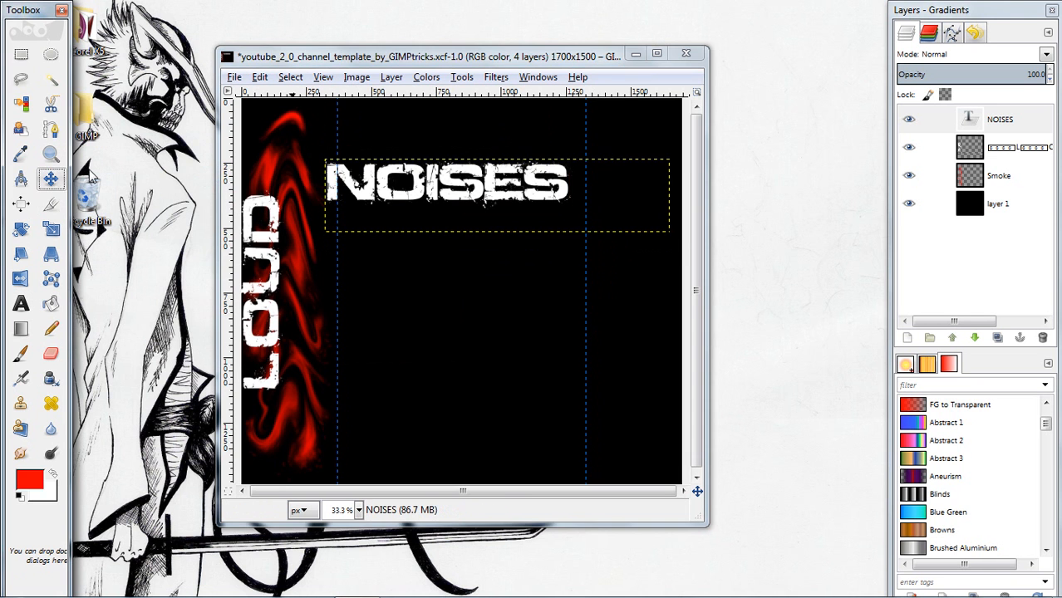
pyautogui.click(461, 77)
pyautogui.moveTo(565, 126)
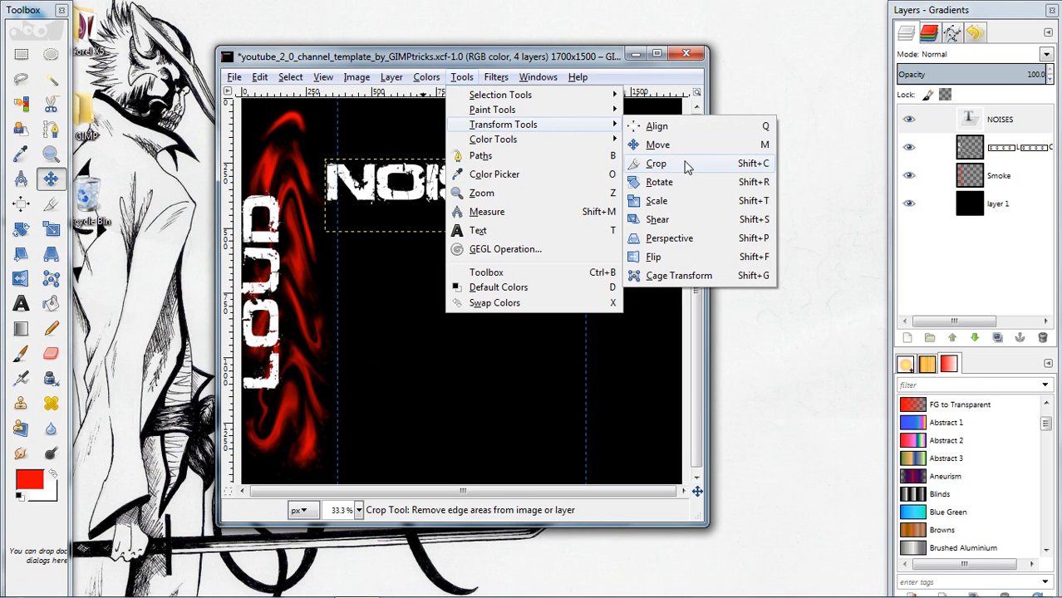
pyautogui.click(665, 182)
pyautogui.write('-90.00')
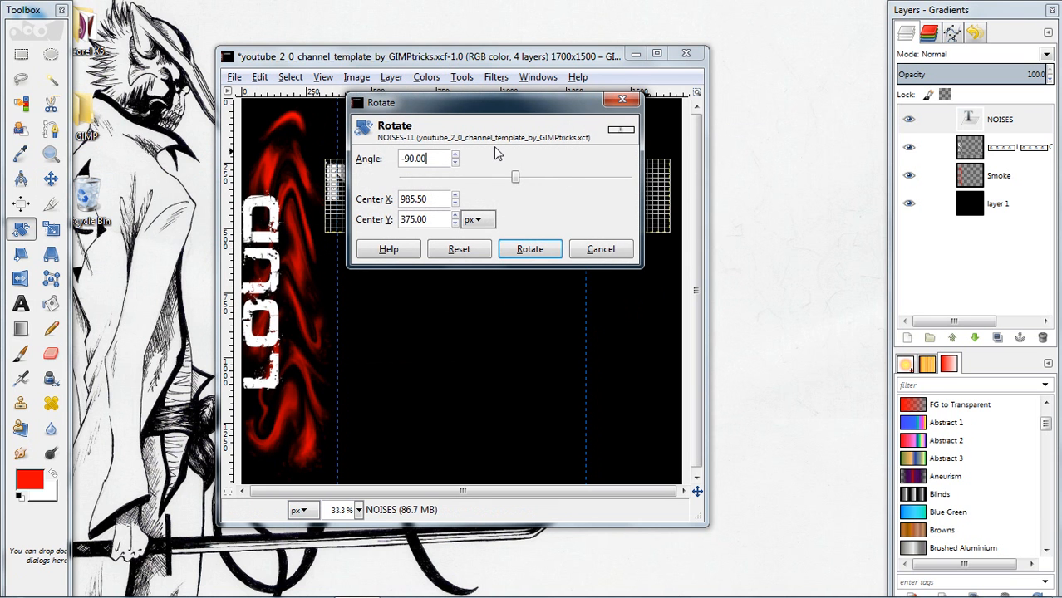
pyautogui.click(530, 248)
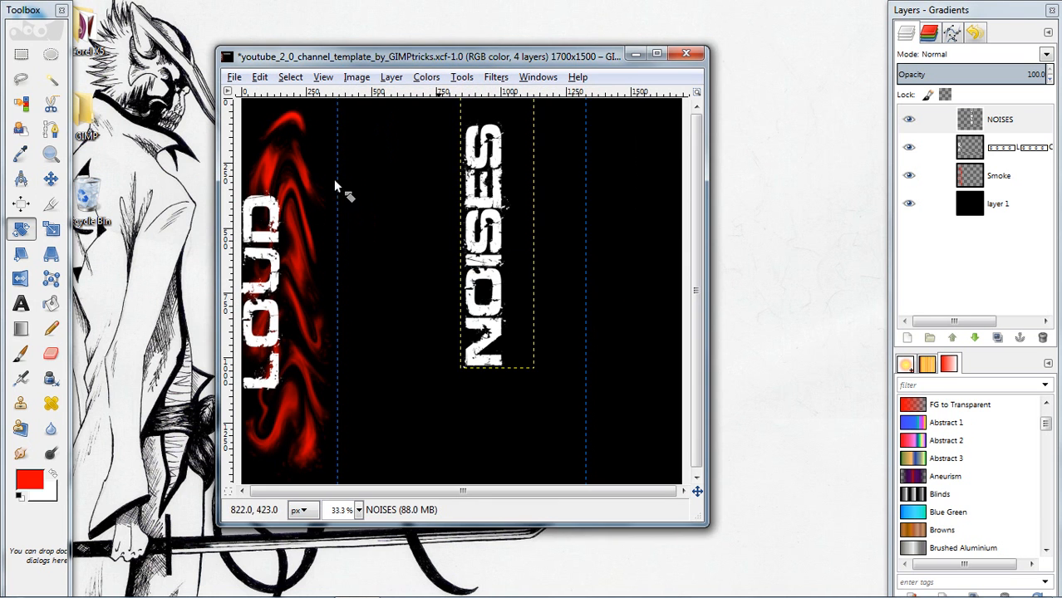
# Move the vertical NOISES lettering onto the red smoke, directly beside the LOUD lettering
pyautogui.click(51, 179)
pyautogui.click(495, 251)
pyautogui.moveTo(494, 251); pyautogui.dragTo(313, 293)
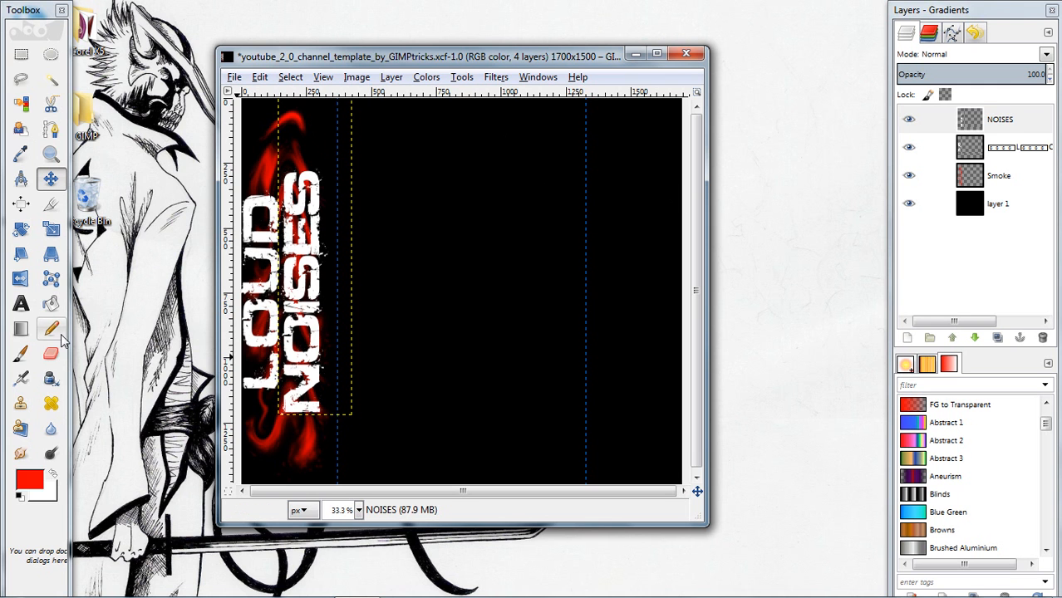
# Set the Airbrush with the Sparks brush to size 78.94 and try a stroke near the canvas's right edge
pyautogui.click(22, 380)
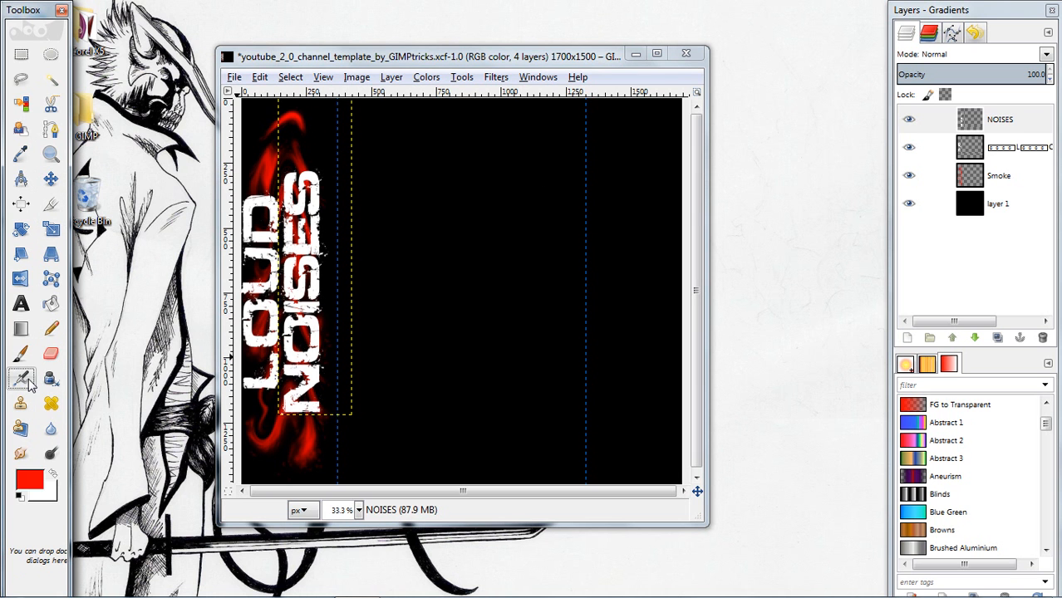
pyautogui.doubleClick(25, 382)
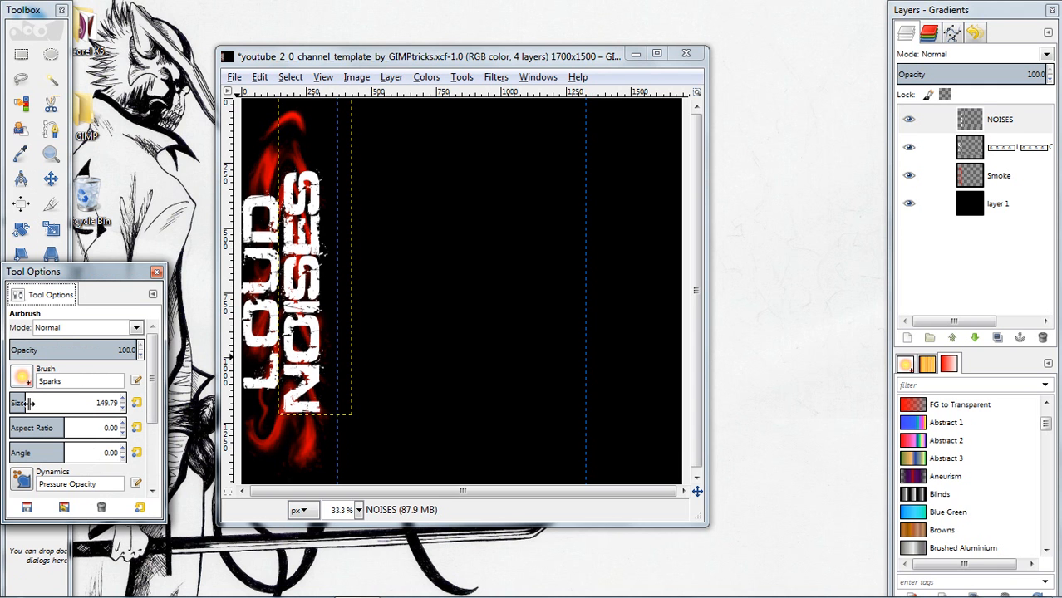
pyautogui.moveTo(27, 403); pyautogui.dragTo(20, 404)
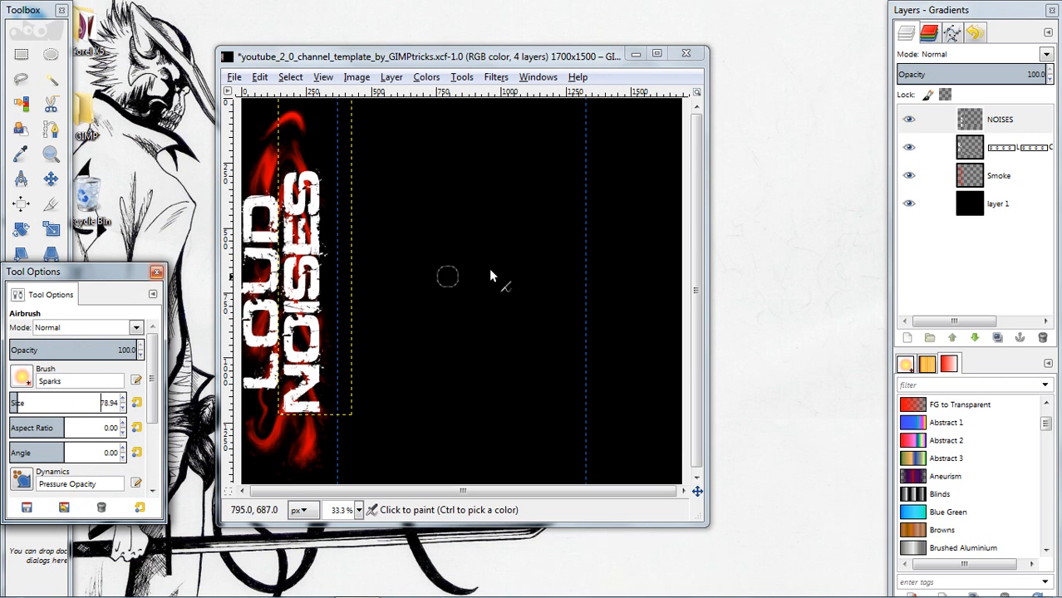
pyautogui.moveTo(624, 217); pyautogui.dragTo(636, 375)
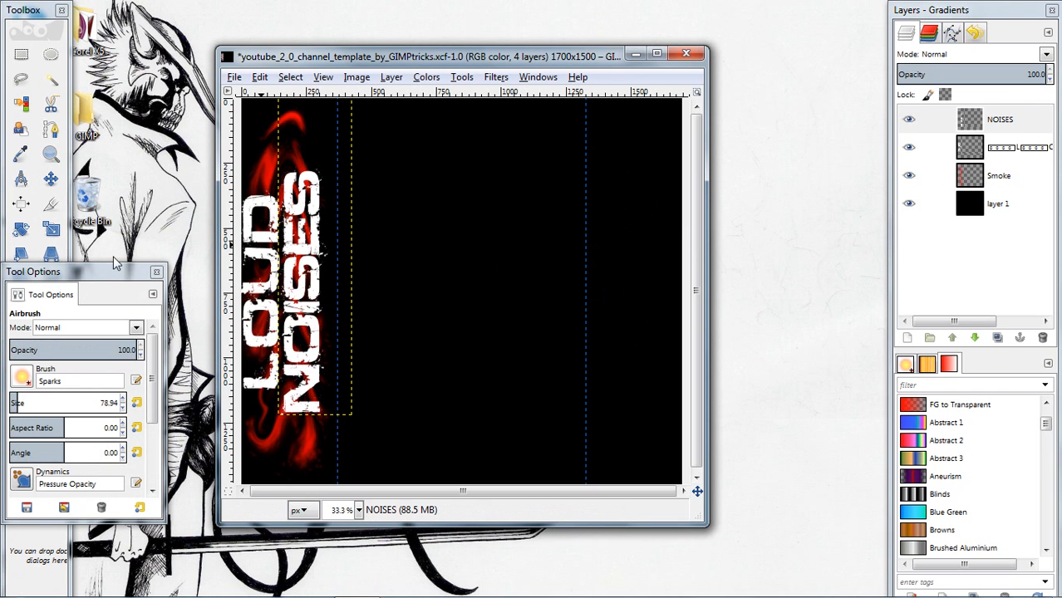
pyautogui.click(157, 274)
# Add a transparent 1700 × 1500 px layer named Splatter and airbrush sparks over the strip between the right guide and the canvas edge
pyautogui.rightClick(950, 260)
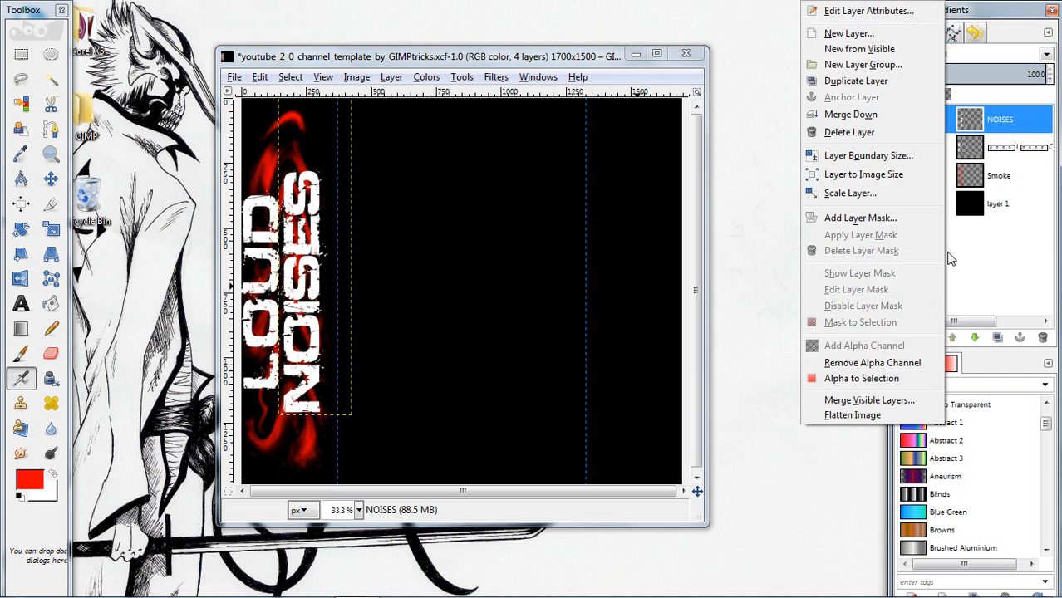
pyautogui.click(850, 33)
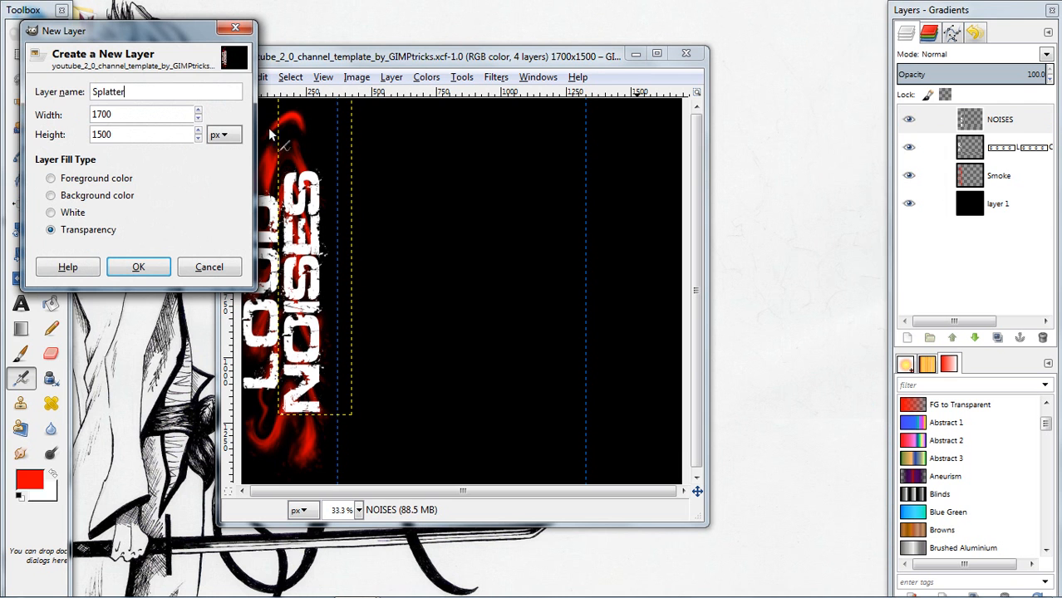
pyautogui.click(162, 268)
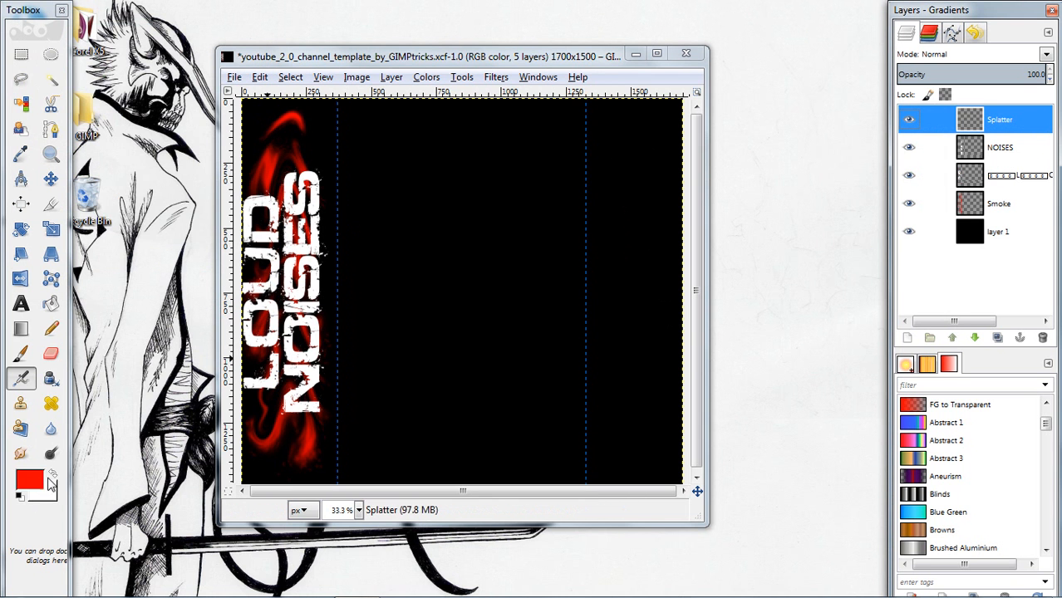
pyautogui.moveTo(619, 166)
pyautogui.mouseDown()
pyautogui.moveTo(648, 311)
pyautogui.moveTo(646, 181)
pyautogui.moveTo(636, 201)
pyautogui.moveTo(614, 159)
pyautogui.moveTo(612, 343)
pyautogui.moveTo(602, 338)
pyautogui.moveTo(619, 314)
pyautogui.moveTo(631, 231)
pyautogui.moveTo(635, 363)
pyautogui.moveTo(609, 473)
pyautogui.moveTo(608, 421)
pyautogui.moveTo(605, 456)
pyautogui.moveTo(589, 451)
pyautogui.moveTo(612, 157)
pyautogui.moveTo(611, 178)
pyautogui.moveTo(596, 157)
pyautogui.moveTo(622, 142)
pyautogui.moveTo(632, 169)
pyautogui.moveTo(613, 140)
pyautogui.moveTo(612, 175)
pyautogui.moveTo(654, 192)
pyautogui.moveTo(637, 167)
pyautogui.moveTo(636, 123)
pyautogui.moveTo(665, 176)
pyautogui.moveTo(666, 137)
pyautogui.moveTo(671, 162)
pyautogui.moveTo(655, 376)
pyautogui.moveTo(674, 211)
pyautogui.moveTo(671, 222)
pyautogui.moveTo(658, 214)
pyautogui.moveTo(660, 427)
pyautogui.moveTo(644, 458)
pyautogui.moveTo(658, 387)
pyautogui.moveTo(651, 377)
pyautogui.moveTo(636, 383)
pyautogui.moveTo(645, 361)
pyautogui.moveTo(628, 423)
pyautogui.moveTo(654, 329)
pyautogui.moveTo(654, 265)
pyautogui.moveTo(633, 273)
pyautogui.moveTo(643, 212)
pyautogui.moveTo(620, 230)
pyautogui.moveTo(624, 350)
pyautogui.moveTo(618, 251)
pyautogui.moveTo(645, 181)
pyautogui.moveTo(658, 175)
pyautogui.moveTo(617, 367)
pyautogui.moveTo(644, 335)
pyautogui.moveTo(657, 217)
pyautogui.moveTo(677, 210)
pyautogui.moveTo(662, 259)
pyautogui.moveTo(646, 177)
pyautogui.moveTo(594, 107)
pyautogui.moveTo(624, 184)
pyautogui.moveTo(612, 156)
pyautogui.moveTo(635, 360)
pyautogui.moveTo(615, 441)
pyautogui.moveTo(606, 437)
pyautogui.moveTo(634, 452)
pyautogui.moveTo(628, 461)
pyautogui.moveTo(650, 407)
pyautogui.moveTo(683, 199)
pyautogui.moveTo(636, 108)
pyautogui.moveTo(638, 196)
pyautogui.moveTo(665, 250)
pyautogui.moveTo(673, 237)
pyautogui.moveTo(681, 340)
pyautogui.moveTo(616, 390)
pyautogui.moveTo(615, 256)
pyautogui.moveTo(600, 253)
pyautogui.moveTo(600, 284)
pyautogui.moveTo(609, 251)
pyautogui.moveTo(587, 208)
pyautogui.moveTo(602, 214)
pyautogui.moveTo(605, 323)
pyautogui.mouseUp()
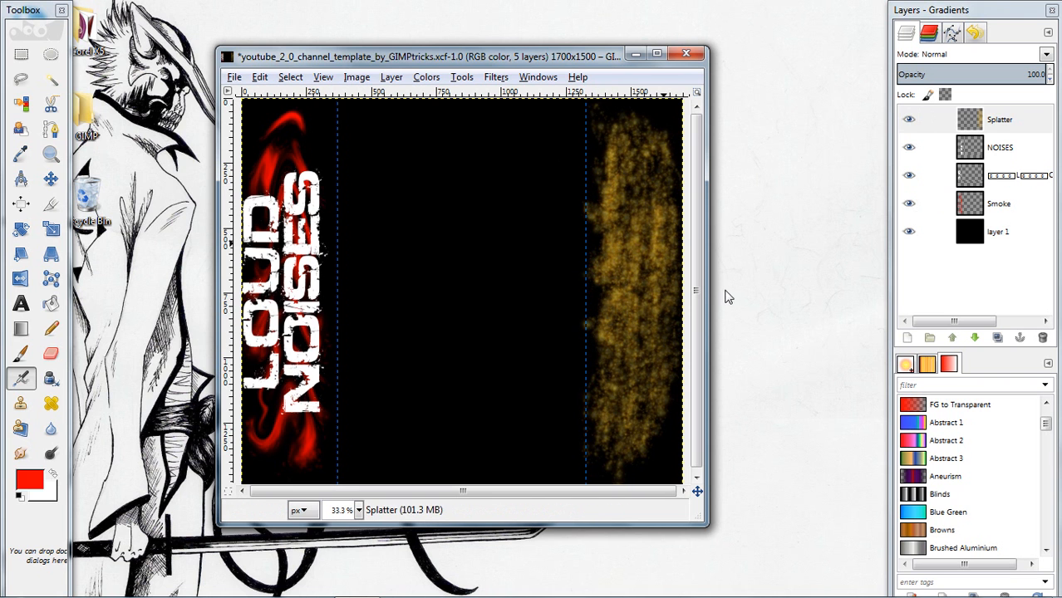
# Enlarge the airbrush to 220.64 and paint denser sparks over the splatter strip, building up a bright patch in its middle
pyautogui.click(35, 379)
pyautogui.doubleClick(35, 379)
pyautogui.moveTo(18, 399); pyautogui.dragTo(37, 400)
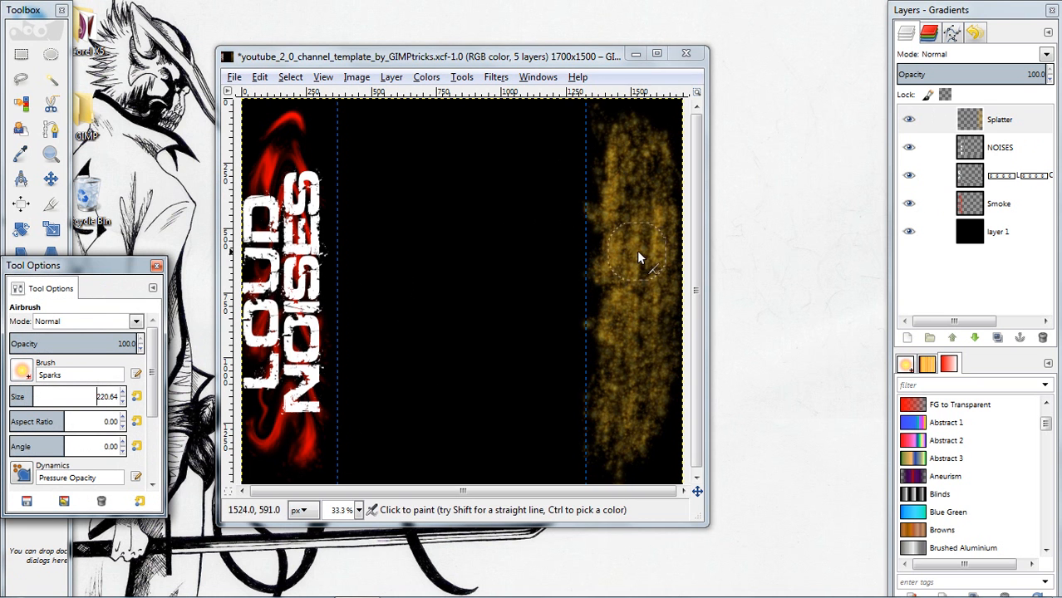
pyautogui.moveTo(621, 141); pyautogui.dragTo(650, 305)
pyautogui.moveTo(636, 235)
pyautogui.mouseDown()
pyautogui.moveTo(637, 176)
pyautogui.moveTo(653, 222)
pyautogui.moveTo(652, 316)
pyautogui.moveTo(648, 180)
pyautogui.mouseUp()
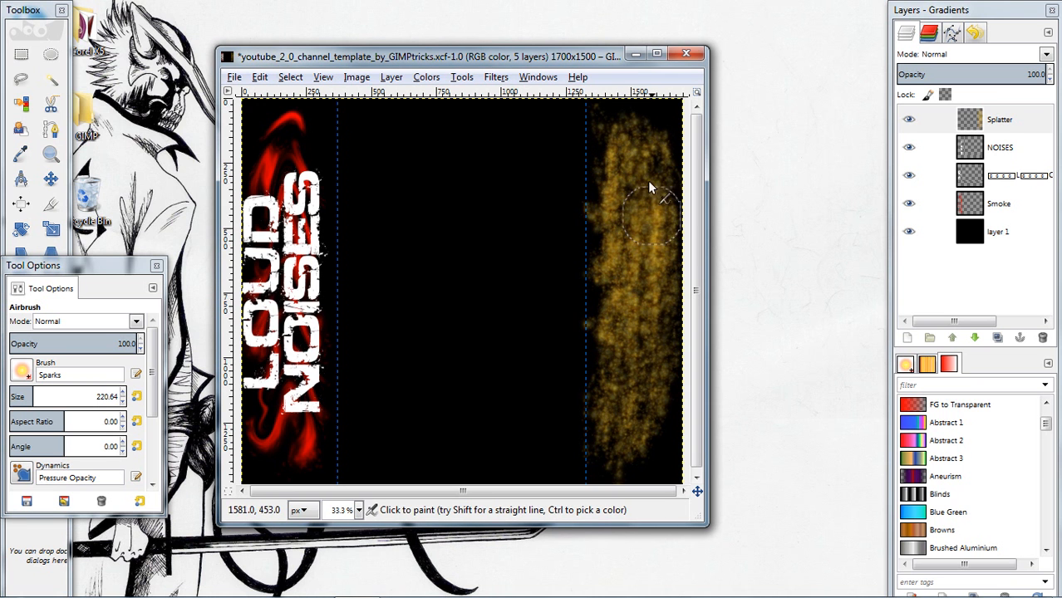
pyautogui.moveTo(654, 264)
pyautogui.mouseDown()
pyautogui.moveTo(635, 359)
pyautogui.moveTo(634, 254)
pyautogui.moveTo(644, 292)
pyautogui.mouseUp()
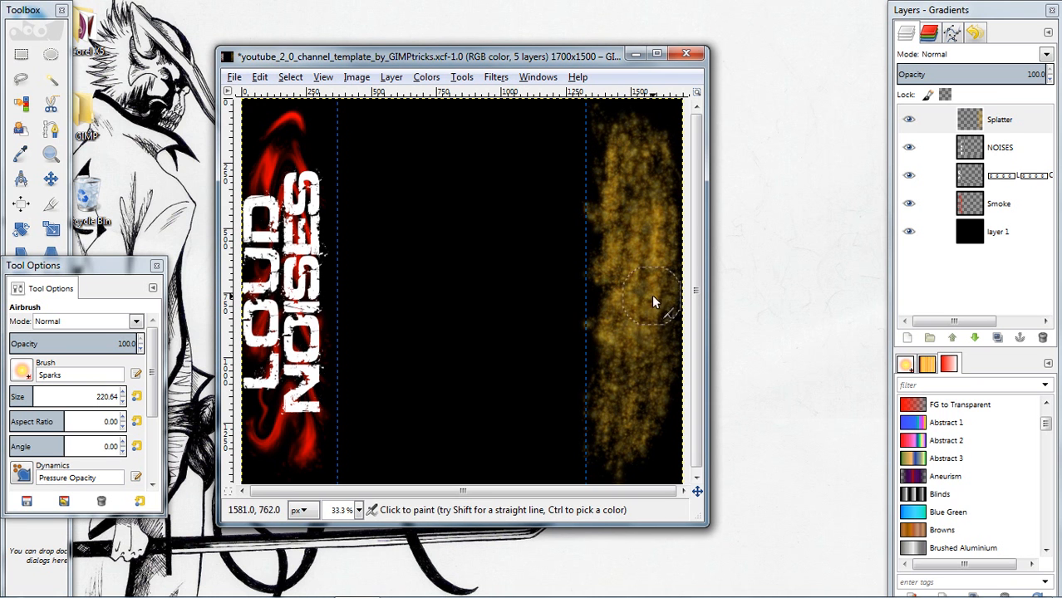
pyautogui.moveTo(651, 357)
pyautogui.mouseDown()
pyautogui.moveTo(583, 433)
pyautogui.moveTo(635, 464)
pyautogui.moveTo(608, 463)
pyautogui.moveTo(647, 420)
pyautogui.moveTo(626, 410)
pyautogui.moveTo(643, 255)
pyautogui.moveTo(640, 364)
pyautogui.moveTo(619, 256)
pyautogui.moveTo(635, 337)
pyautogui.moveTo(634, 266)
pyautogui.moveTo(625, 339)
pyautogui.moveTo(655, 281)
pyautogui.moveTo(638, 249)
pyautogui.mouseUp()
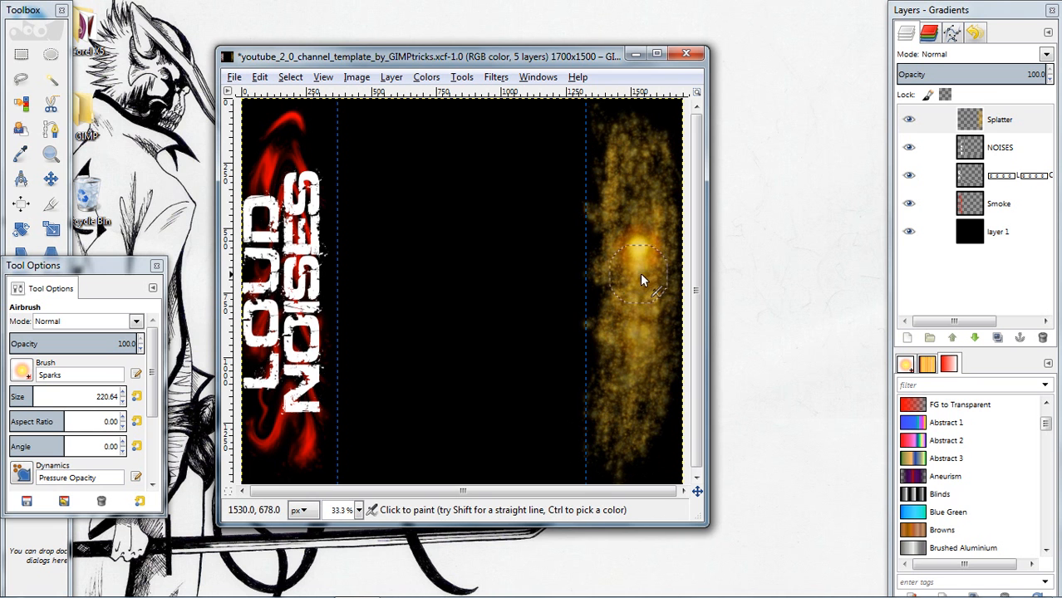
pyautogui.moveTo(639, 287)
pyautogui.mouseDown()
pyautogui.moveTo(655, 261)
pyautogui.moveTo(651, 284)
pyautogui.moveTo(625, 268)
pyautogui.moveTo(615, 325)
pyautogui.moveTo(645, 280)
pyautogui.moveTo(655, 319)
pyautogui.moveTo(651, 306)
pyautogui.moveTo(649, 348)
pyautogui.mouseUp()
pyautogui.moveTo(647, 310); pyautogui.dragTo(626, 340)
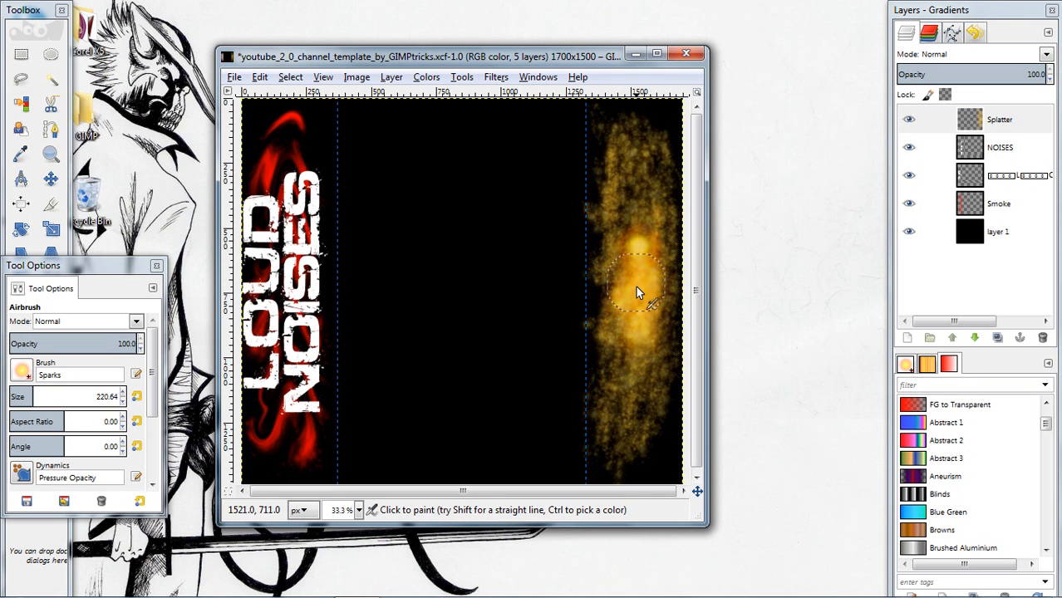
# Convert the Splatter layer's alpha to a selection and fill it with the red foreground colour
pyautogui.rightClick(1004, 120)
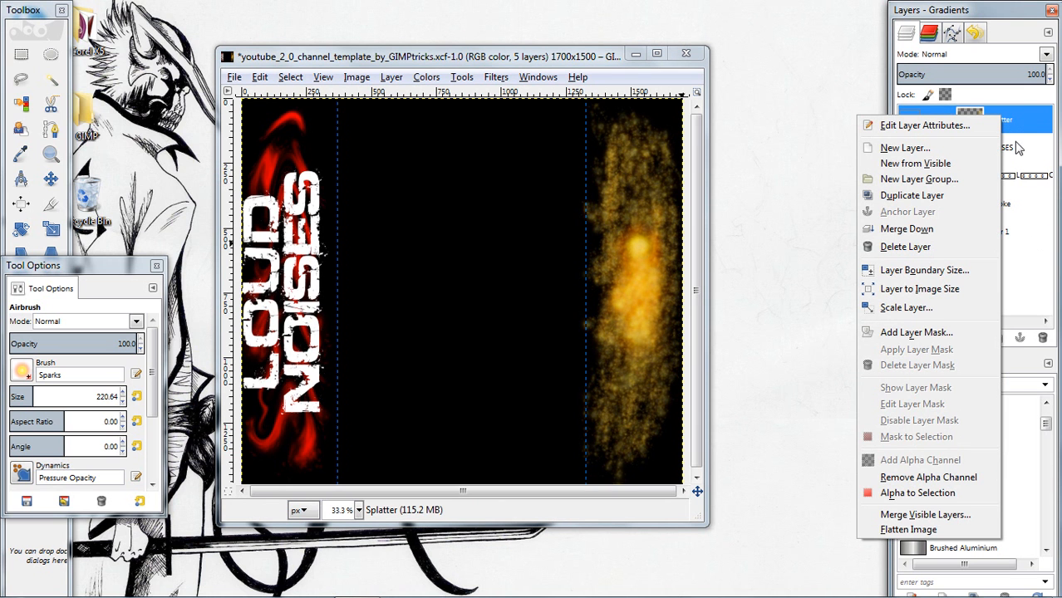
pyautogui.click(1019, 147)
pyautogui.rightClick(1014, 125)
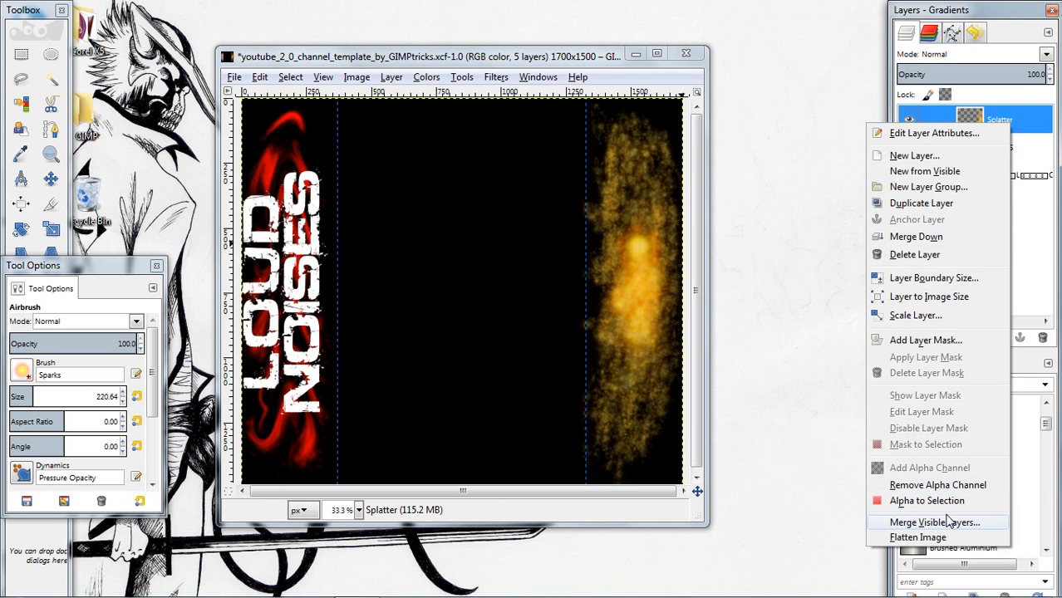
pyautogui.click(926, 500)
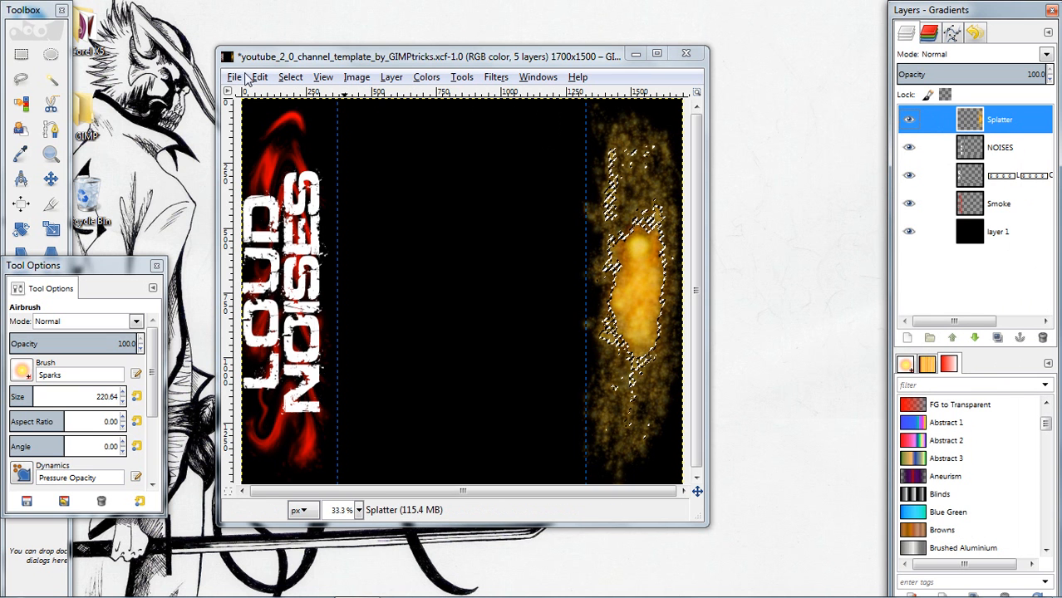
pyautogui.moveTo(68, 265); pyautogui.dragTo(90, 106)
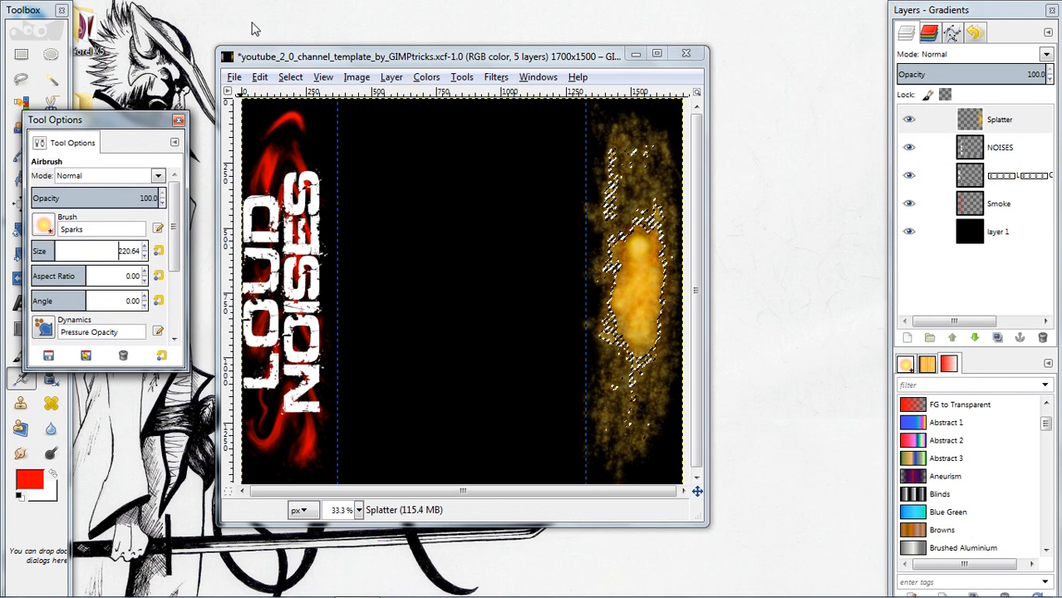
pyautogui.click(260, 76)
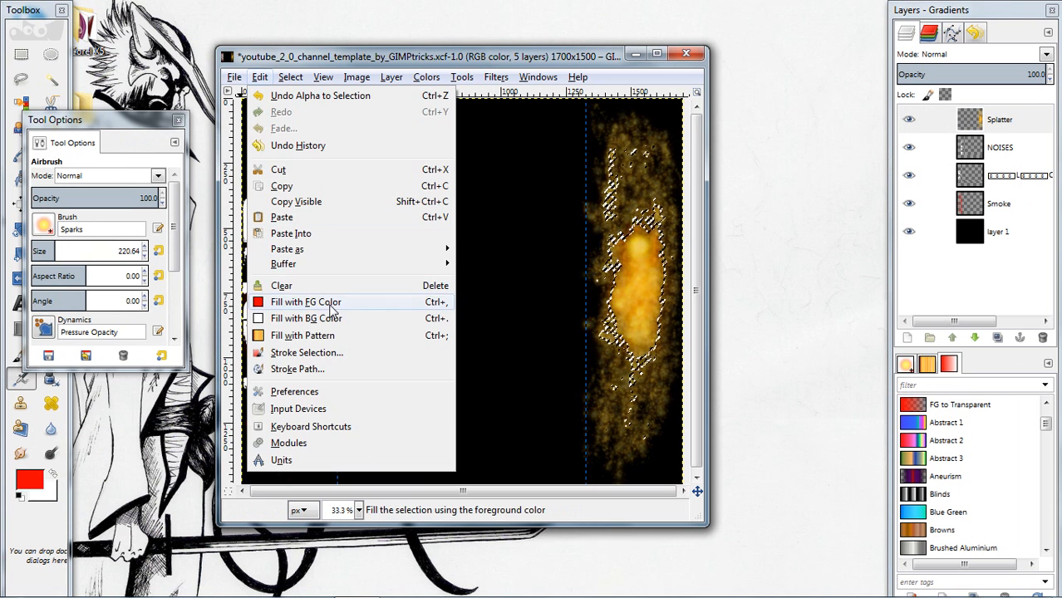
pyautogui.click(331, 302)
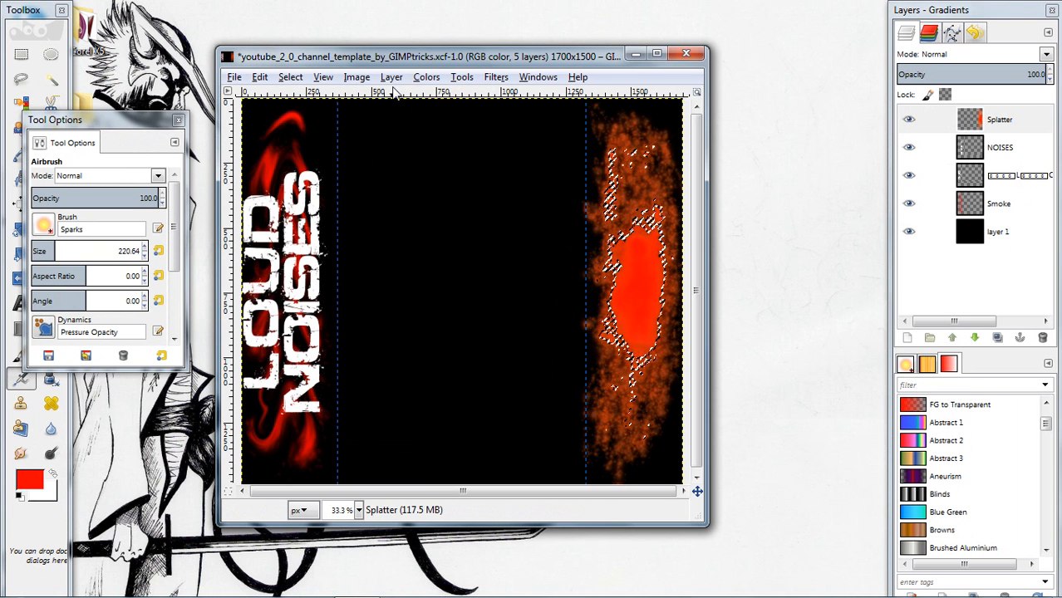
# Lower the Splatter layer's value curve in Curves, and replace that curve with the bloody2 preset
pyautogui.click(426, 77)
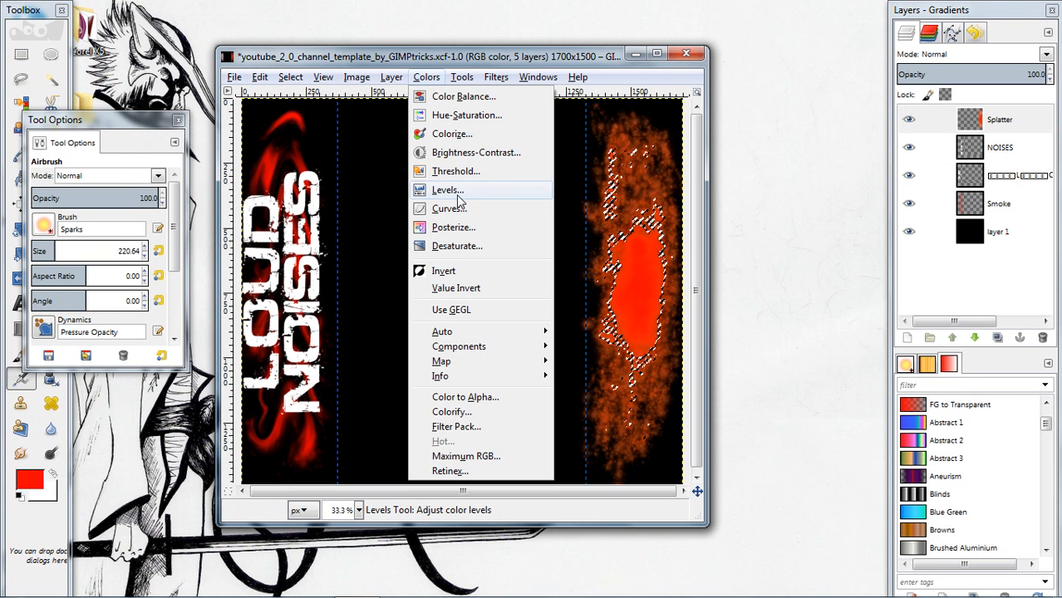
pyautogui.click(460, 214)
pyautogui.moveTo(690, 49); pyautogui.dragTo(264, 14)
pyautogui.moveTo(348, 181); pyautogui.dragTo(380, 276)
pyautogui.moveTo(325, 304); pyautogui.dragTo(288, 286)
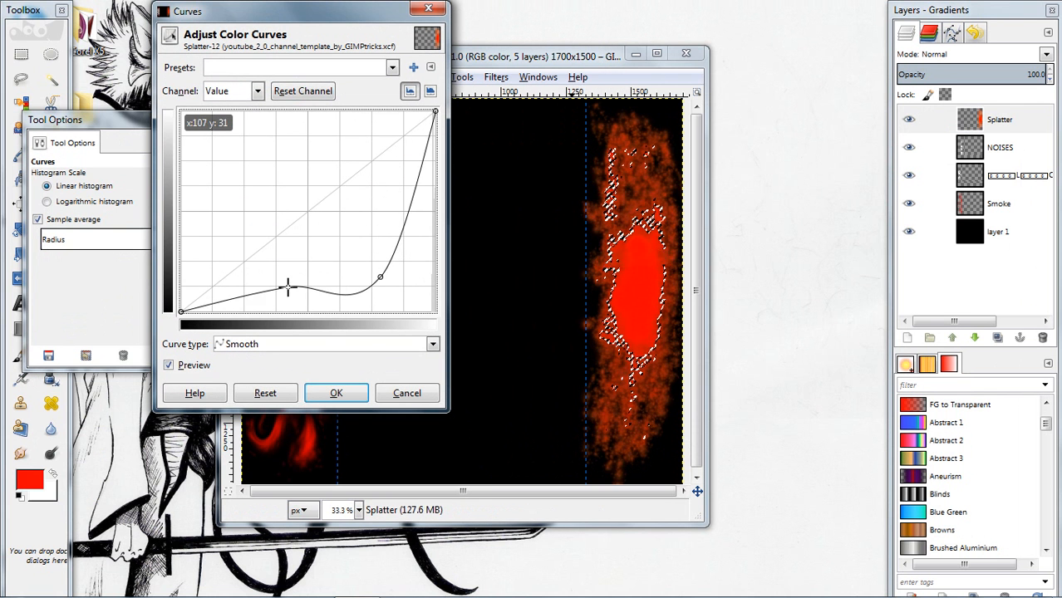
pyautogui.click(394, 70)
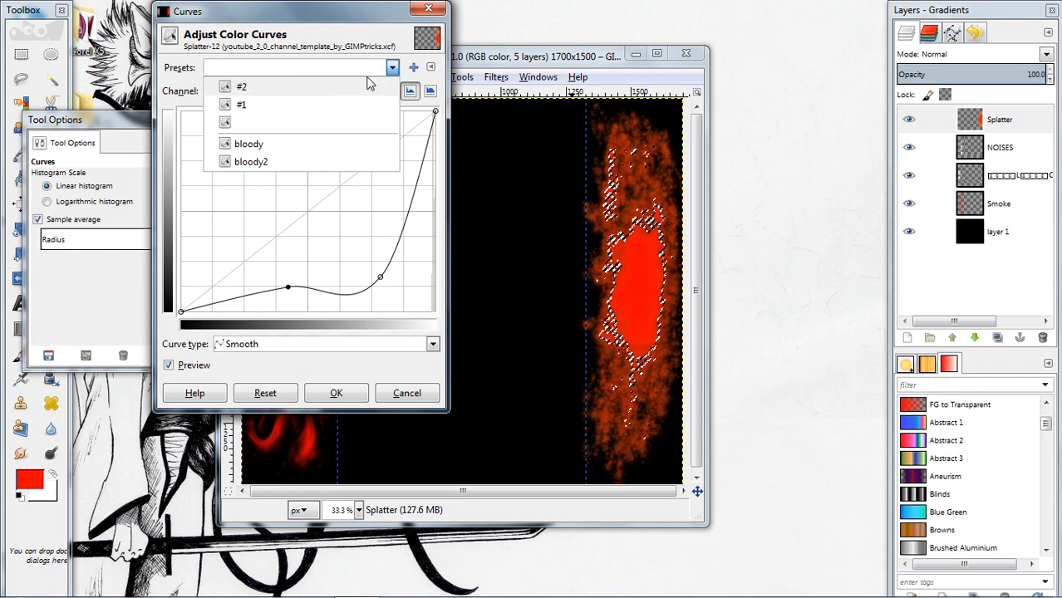
pyautogui.click(254, 162)
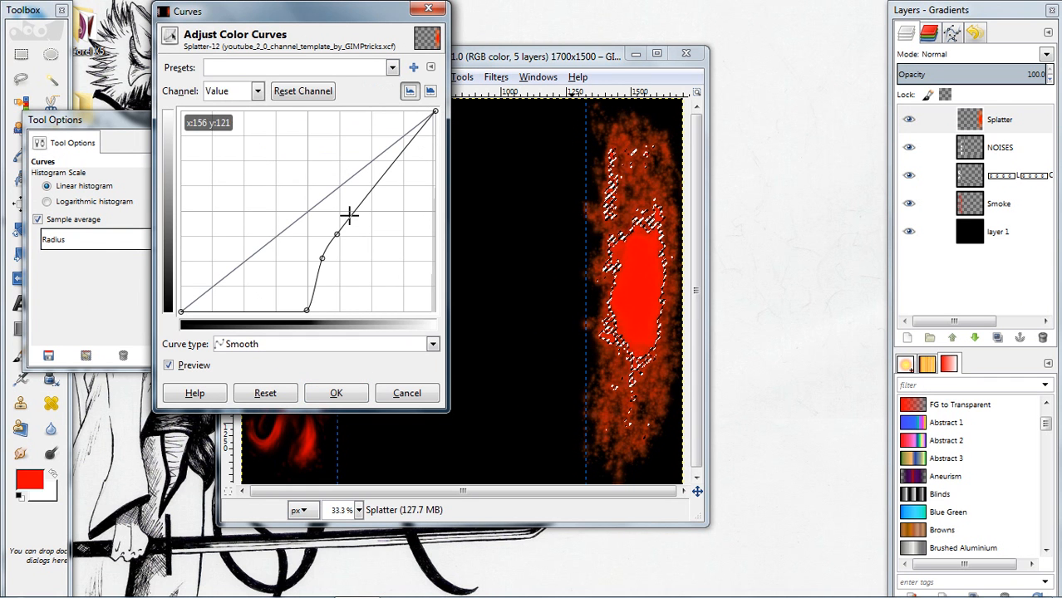
# Try shifting the upper inner point of the value curve, and reload the bloody2 preset
pyautogui.moveTo(337, 233); pyautogui.dragTo(368, 238)
pyautogui.click(392, 67)
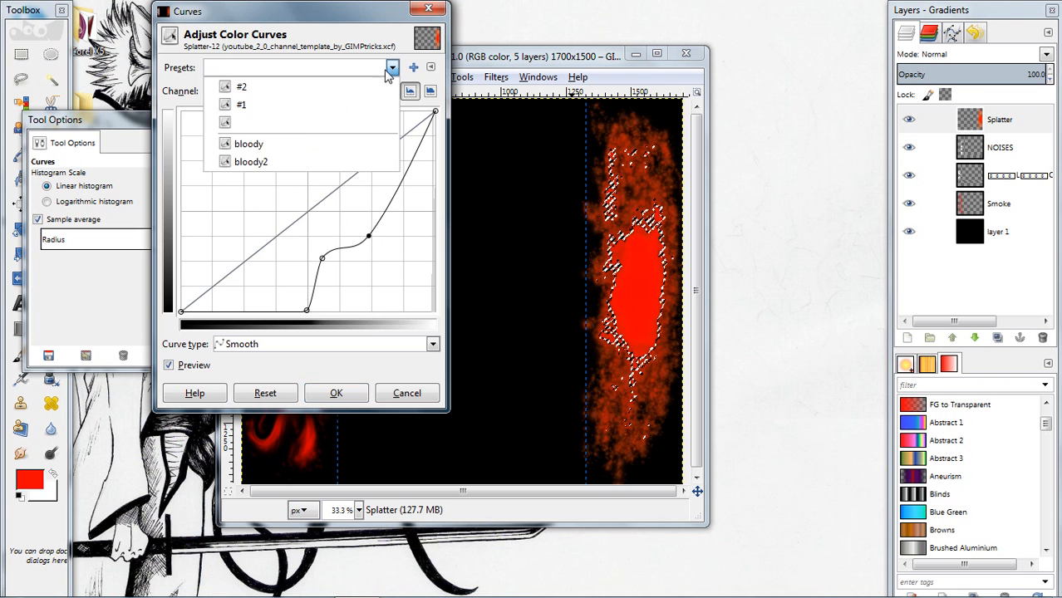
pyautogui.click(260, 162)
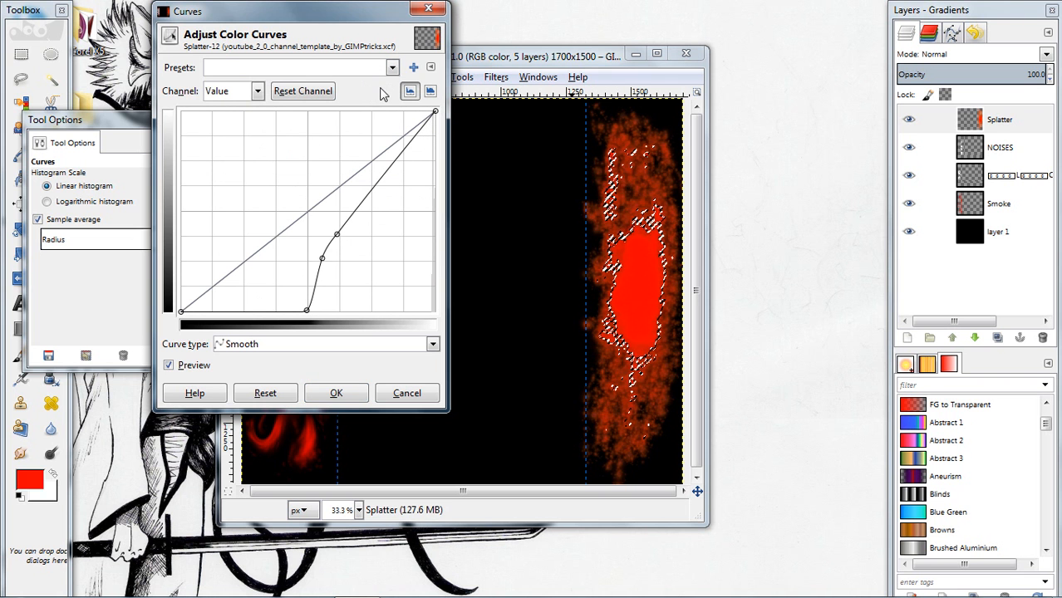
# Reshape the Splatter layer's value curve by lowering its upper inner points and raising the base point slightly, and apply it
pyautogui.moveTo(337, 232); pyautogui.dragTo(416, 285)
pyautogui.moveTo(320, 260); pyautogui.dragTo(362, 299)
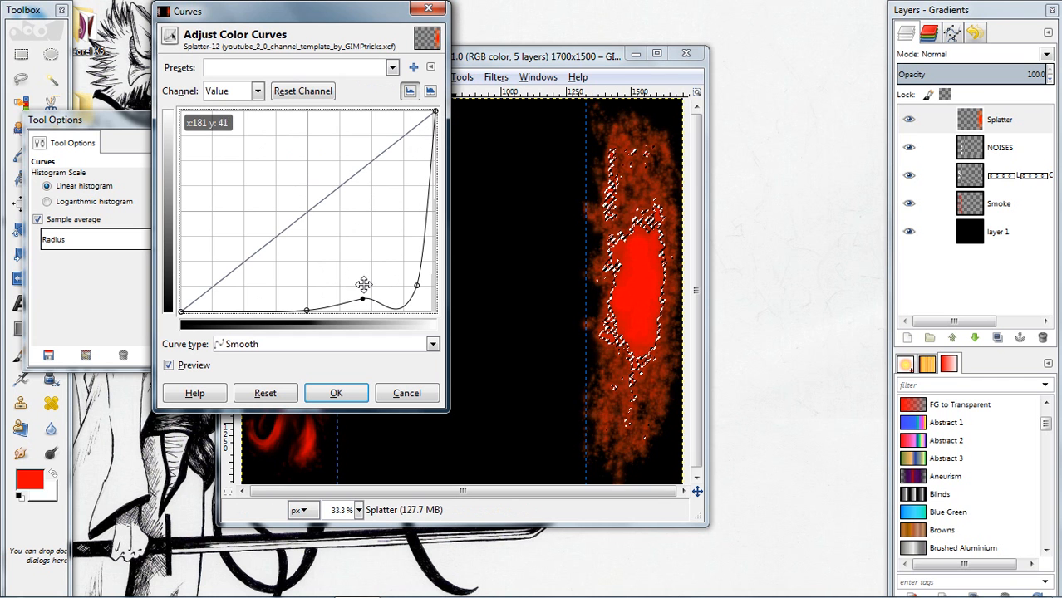
pyautogui.moveTo(363, 299); pyautogui.dragTo(356, 277)
pyautogui.moveTo(312, 310); pyautogui.dragTo(276, 297)
pyautogui.moveTo(356, 278); pyautogui.dragTo(347, 296)
pyautogui.moveTo(416, 286)
pyautogui.mouseDown()
pyautogui.moveTo(422, 294)
pyautogui.moveTo(391, 230)
pyautogui.moveTo(401, 275)
pyautogui.mouseUp()
pyautogui.click(336, 393)
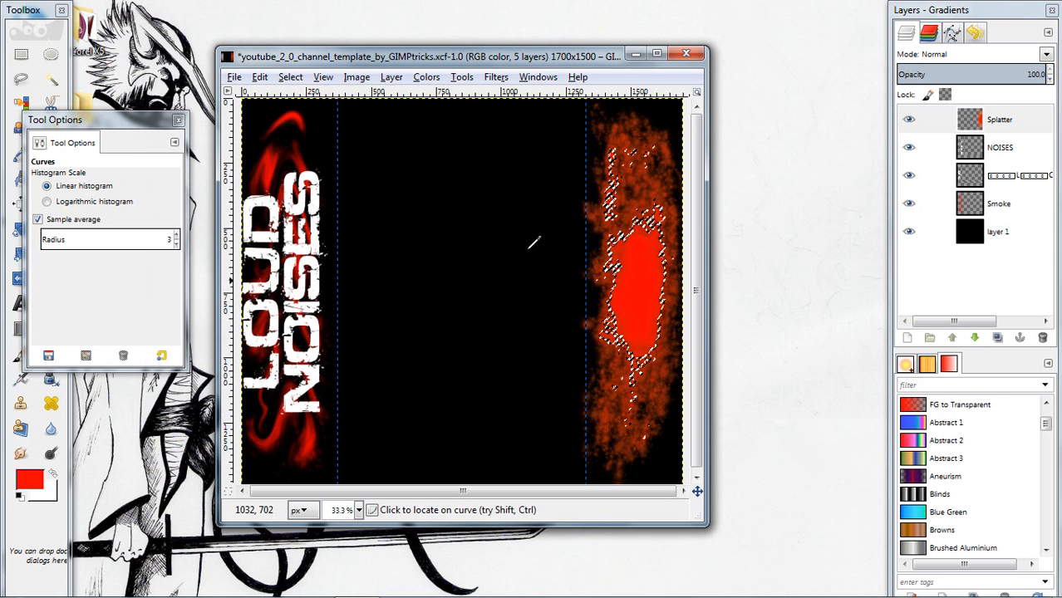
# Remove the selection around the red splatter
pyautogui.rightClick(440, 199)
pyautogui.moveTo(515, 243)
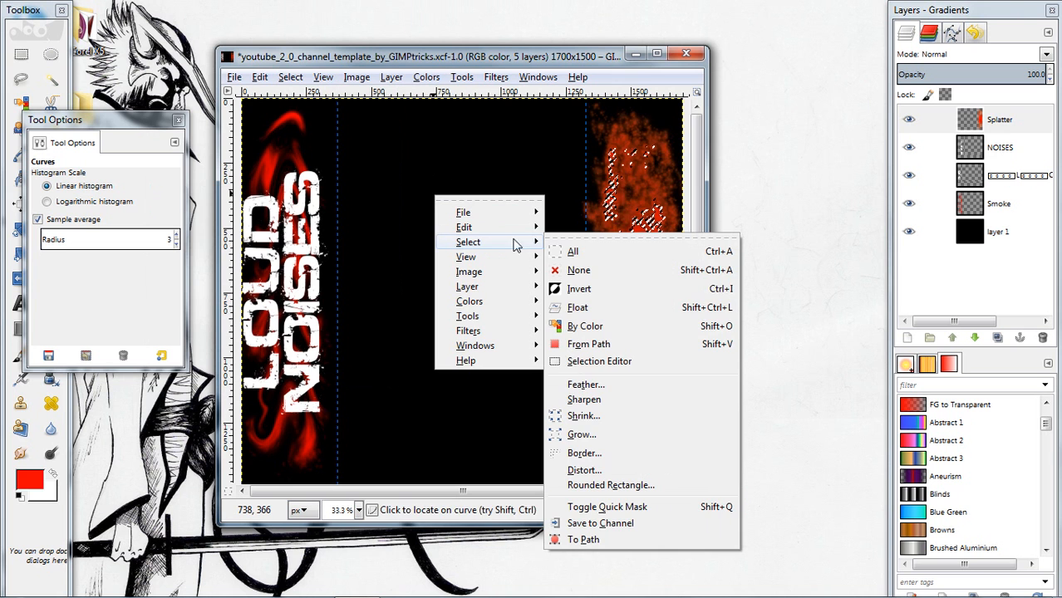
pyautogui.click(572, 252)
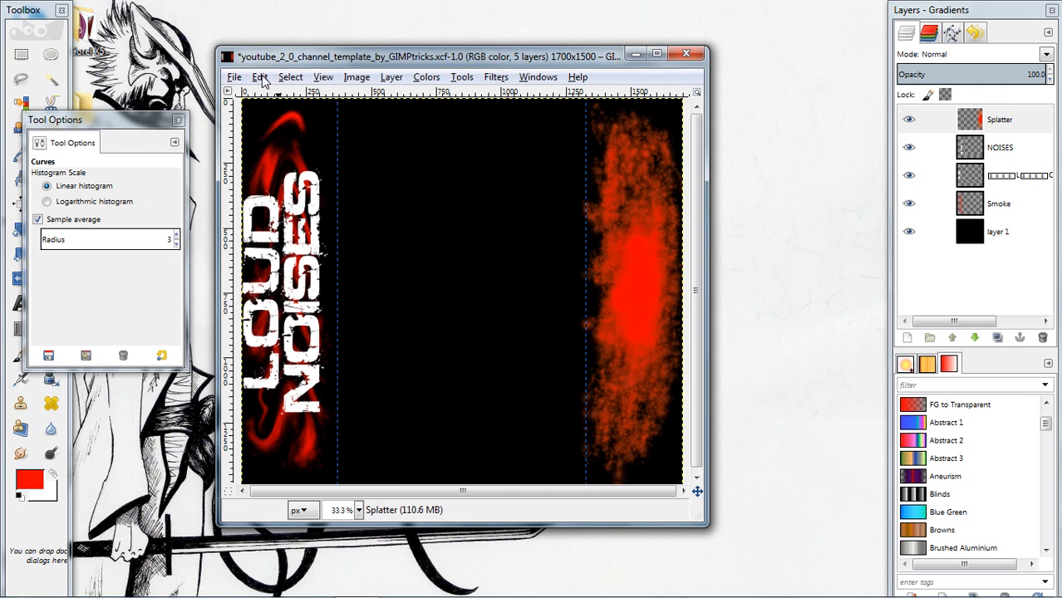
# Draw a text box about 1182 × 207 px across the upper canvas and enter LOUD NOISES GAMING
pyautogui.click(32, 23)
pyautogui.click(22, 304)
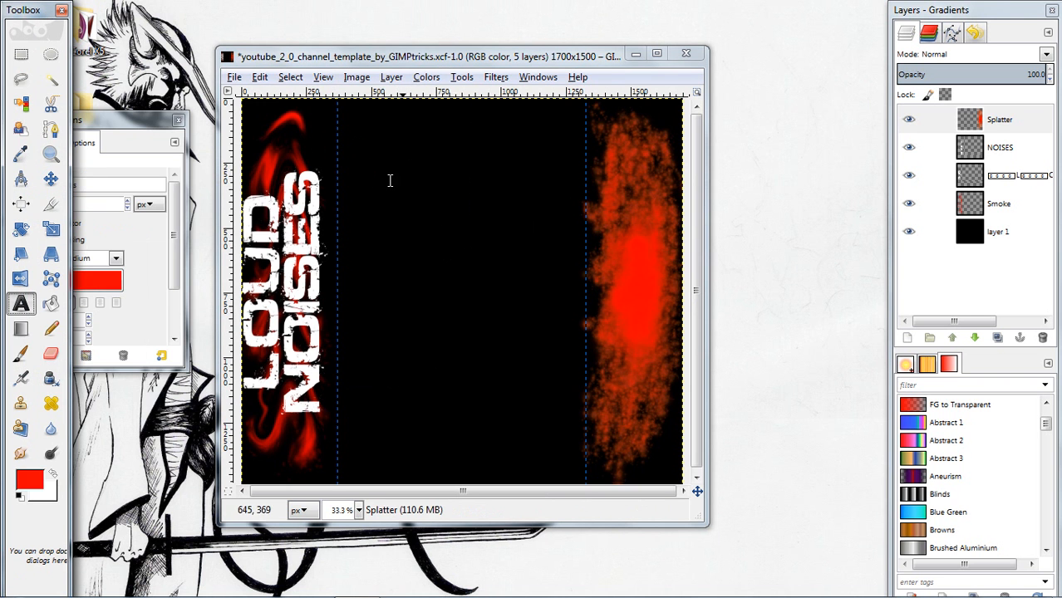
pyautogui.click(291, 123)
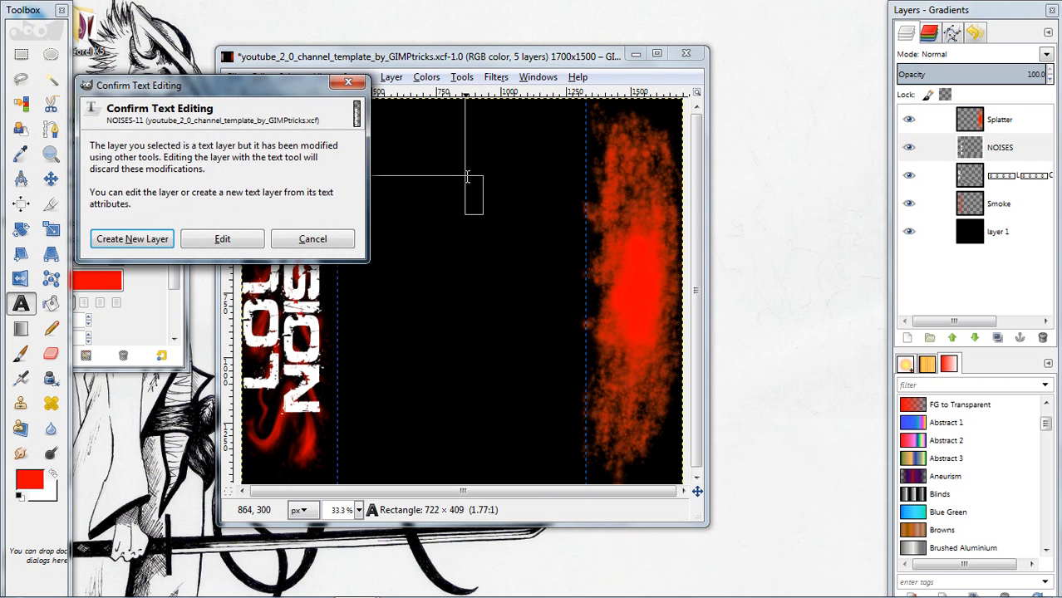
pyautogui.click(309, 240)
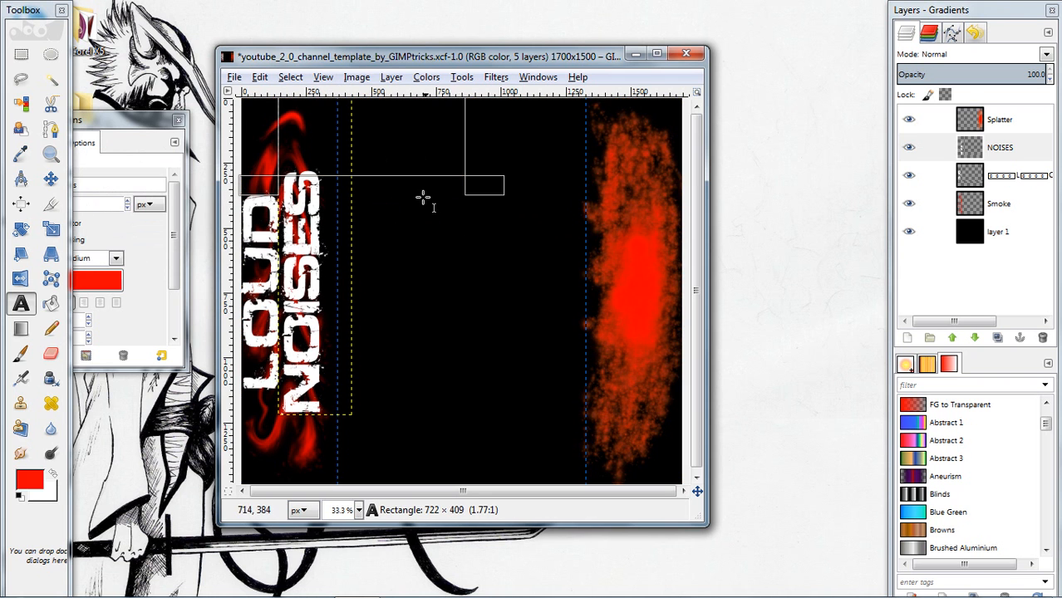
pyautogui.moveTo(367, 203); pyautogui.dragTo(675, 258)
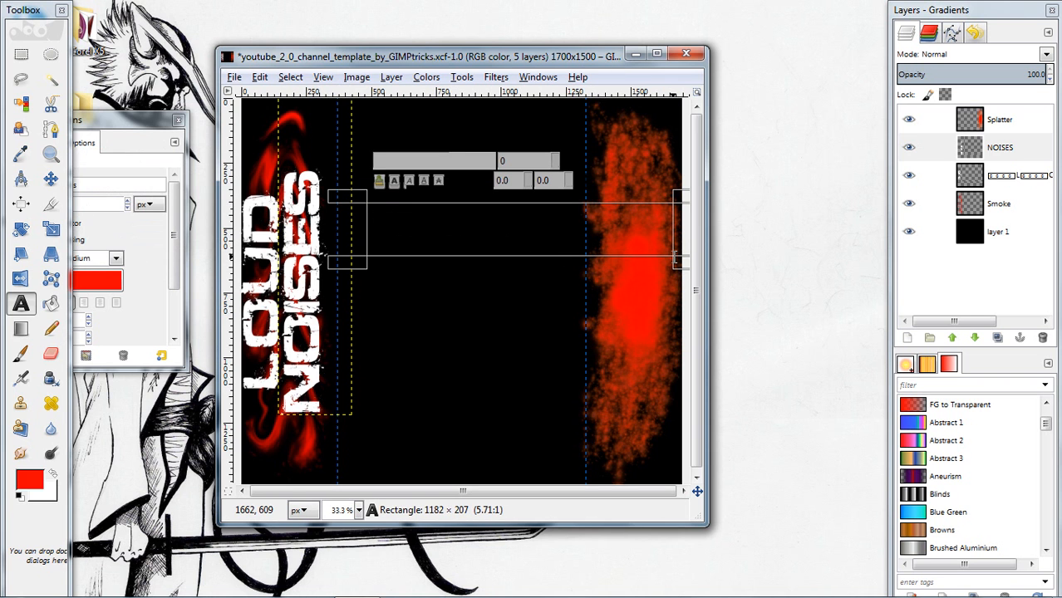
pyautogui.write('LO')
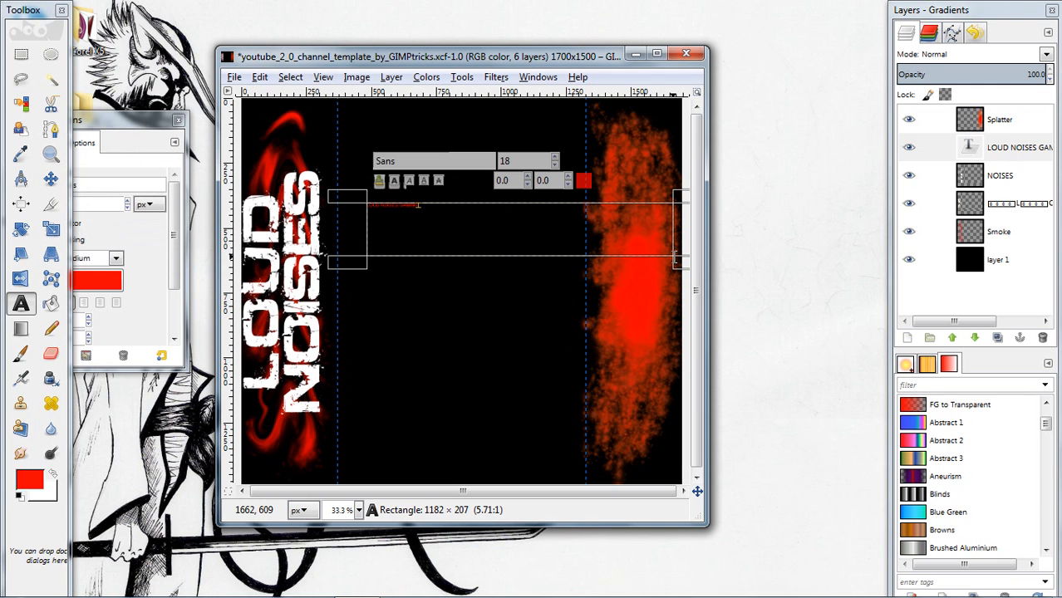
# Change the colour of the whole LOUD NOISES GAMING text to white
pyautogui.moveTo(437, 211); pyautogui.dragTo(362, 201)
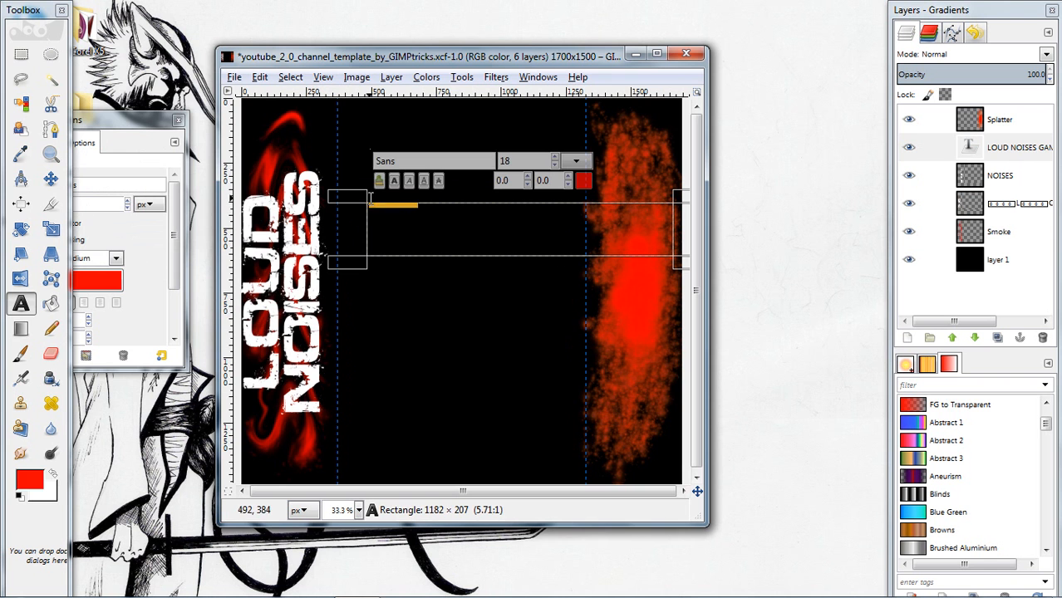
pyautogui.click(583, 181)
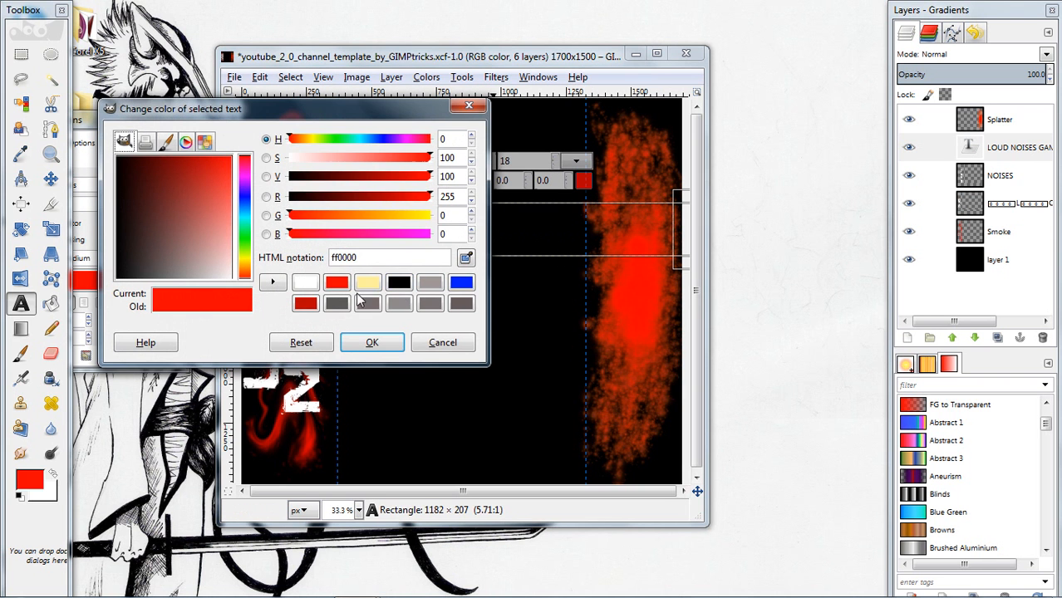
pyautogui.click(304, 279)
pyautogui.click(366, 333)
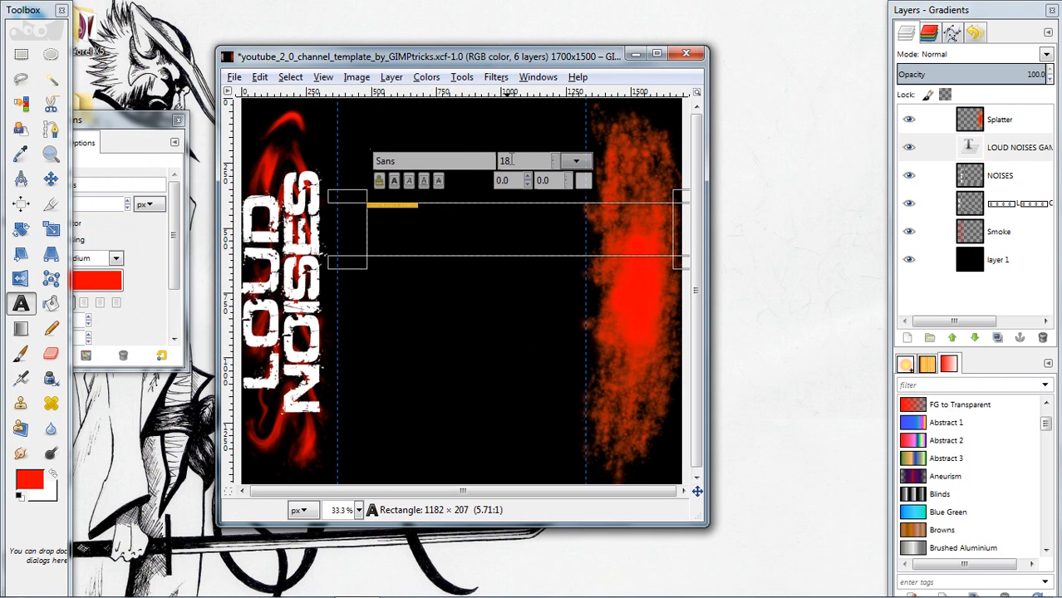
# Set the LOUD NOISES GAMING text size to 110 and enlarge its text box to about 1362 × 264 px
pyautogui.click(557, 158)
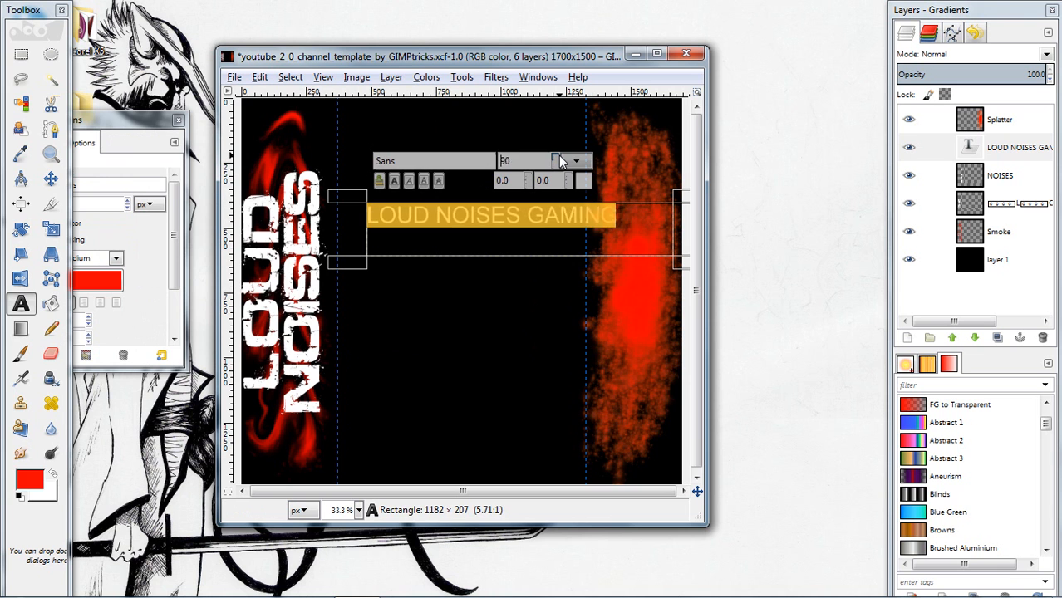
pyautogui.click(554, 157)
pyautogui.click(554, 157)
pyautogui.click(554, 158)
pyautogui.click(555, 157)
pyautogui.click(554, 157)
pyautogui.click(554, 157)
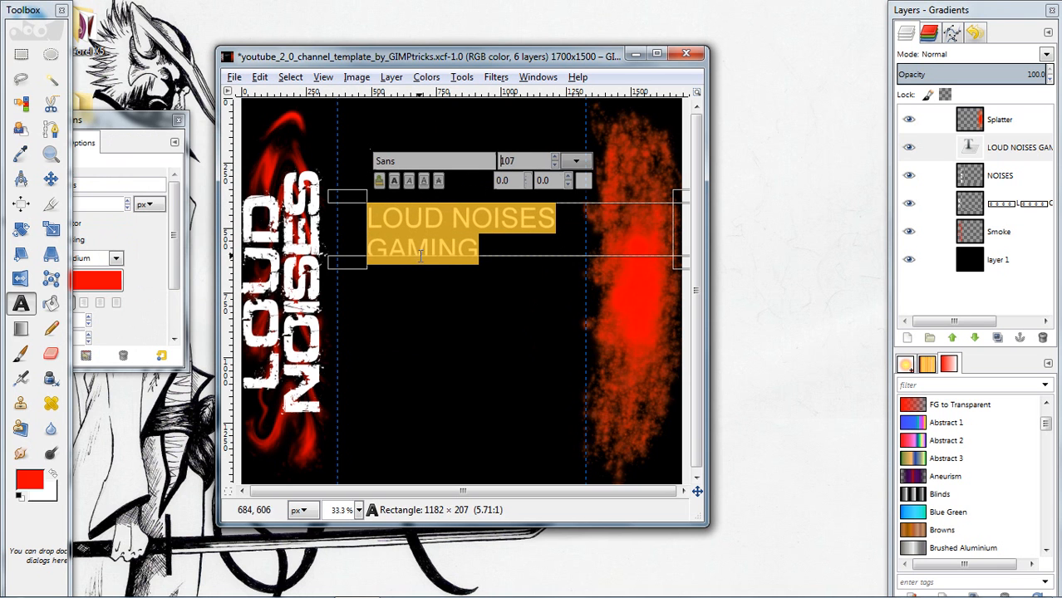
pyautogui.moveTo(364, 263); pyautogui.dragTo(320, 278)
pyautogui.click(508, 157)
pyautogui.click(508, 158)
pyautogui.click(508, 158)
pyautogui.click(508, 158)
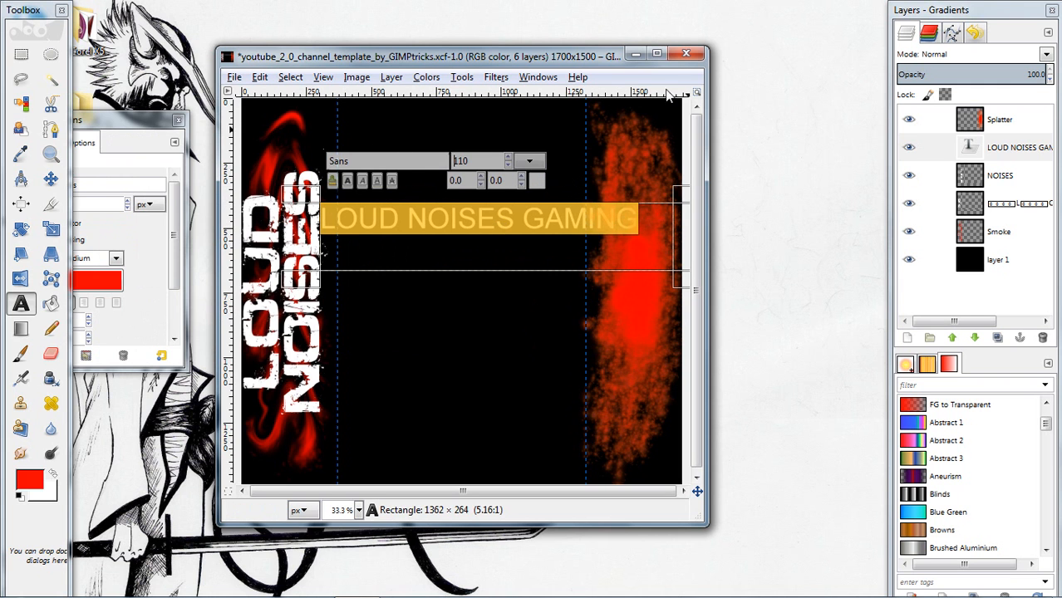
# Set the LOUD NOISES GAMING text's font to Defused Bold
pyautogui.moveTo(360, 161); pyautogui.dragTo(317, 160)
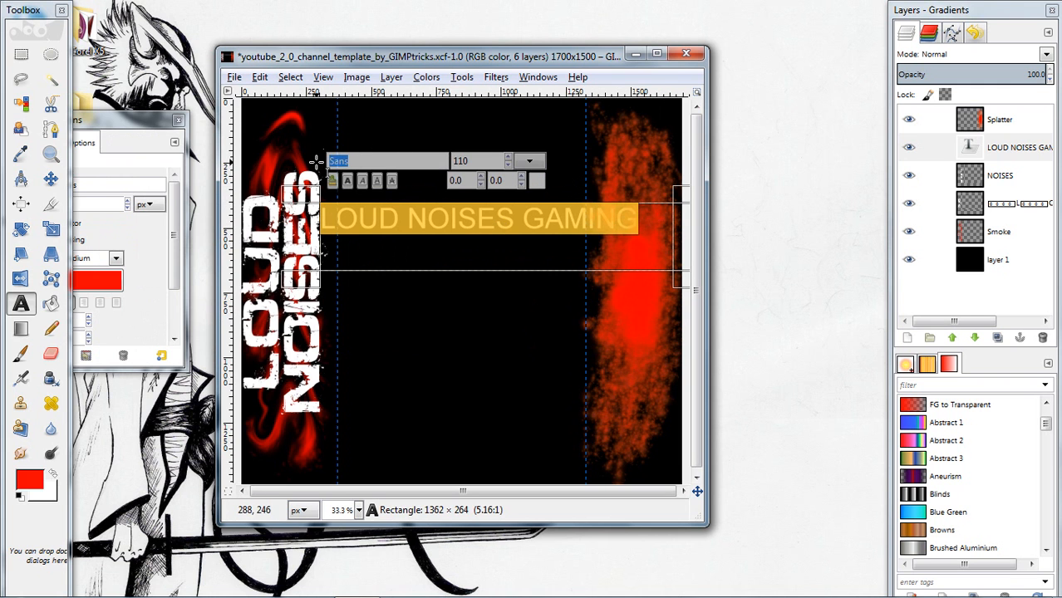
pyautogui.write('d')
pyautogui.click(373, 183)
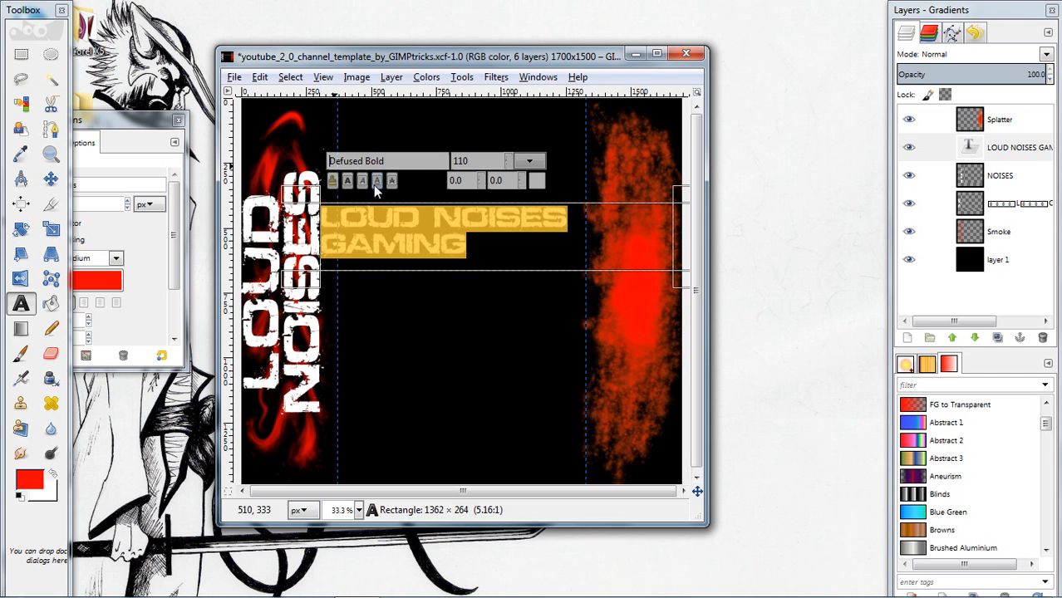
# Try kerning values of -15 and -12 on the whole title, and reset its kerning to 0
pyautogui.click(509, 165)
pyautogui.click(509, 159)
pyautogui.click(521, 183)
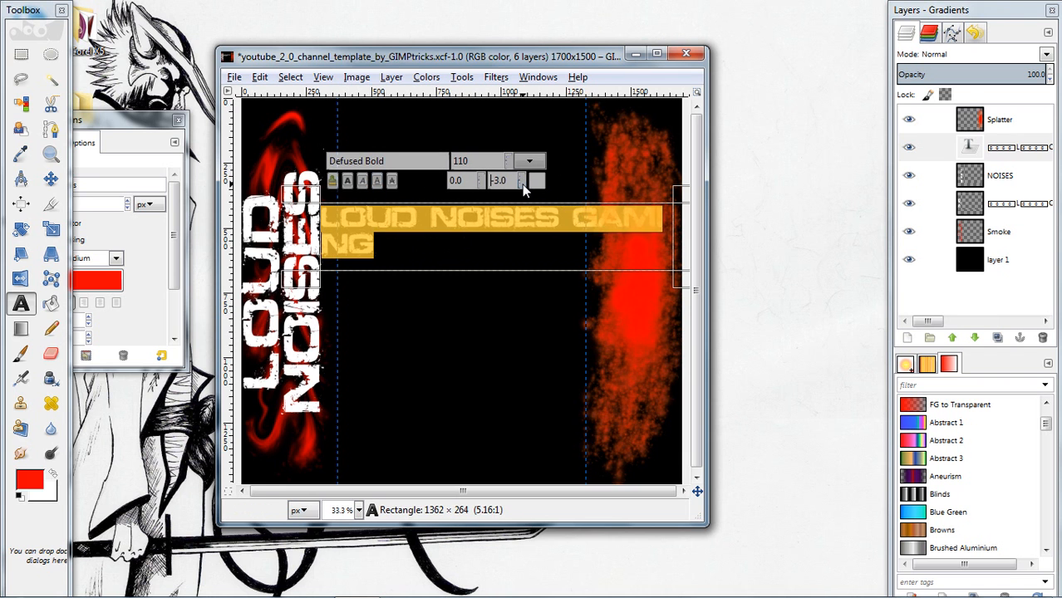
pyautogui.click(522, 178)
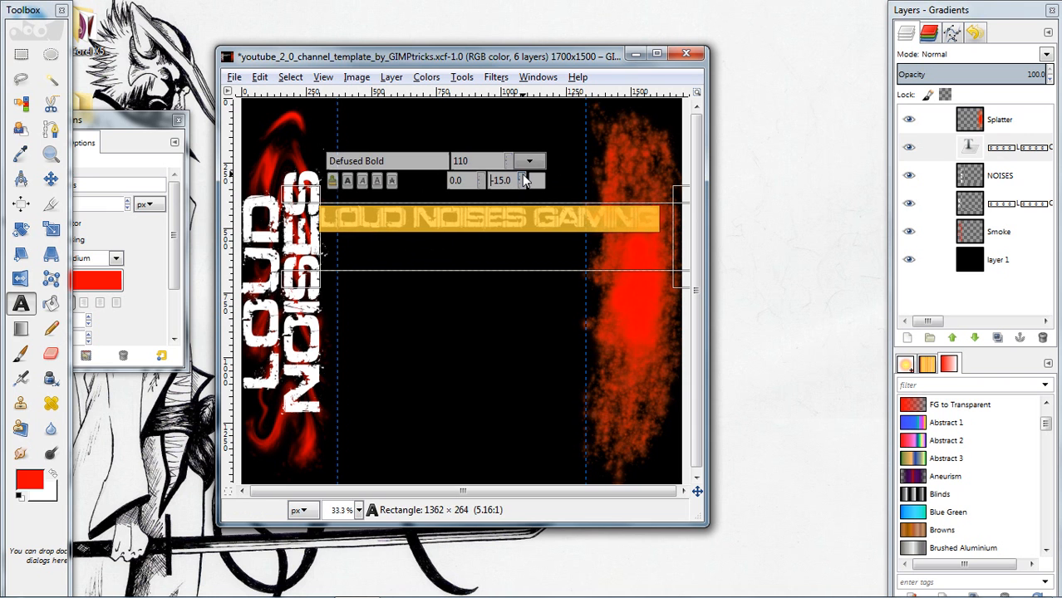
pyautogui.click(522, 178)
pyautogui.click(522, 178)
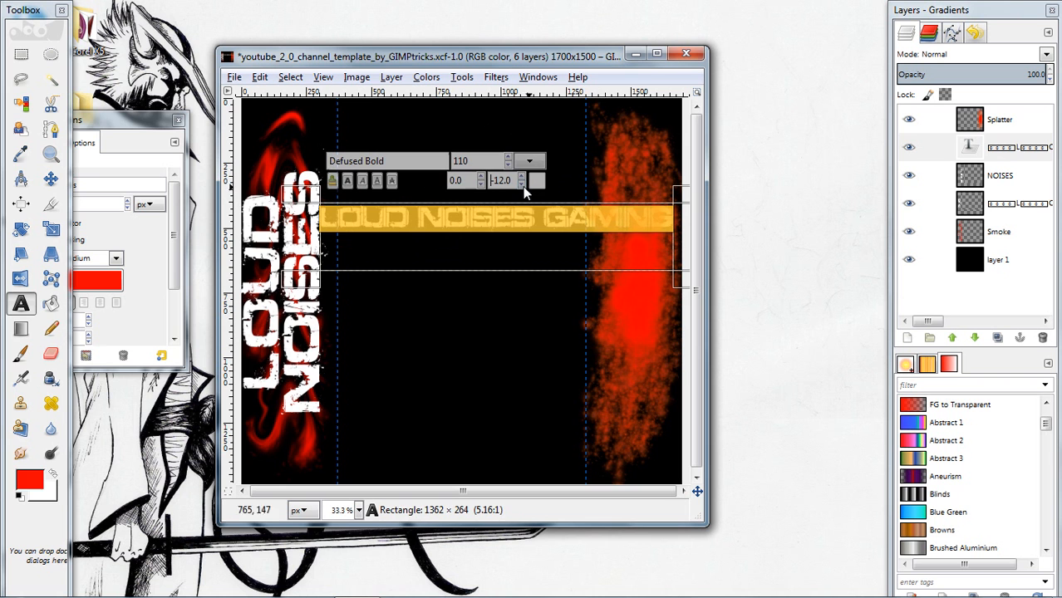
pyautogui.click(521, 177)
pyautogui.click(521, 177)
pyautogui.click(521, 177)
pyautogui.click(522, 178)
pyautogui.click(522, 178)
pyautogui.click(522, 178)
pyautogui.click(522, 178)
pyautogui.click(522, 178)
pyautogui.click(522, 178)
pyautogui.click(522, 178)
pyautogui.click(522, 177)
pyautogui.click(522, 178)
pyautogui.click(490, 239)
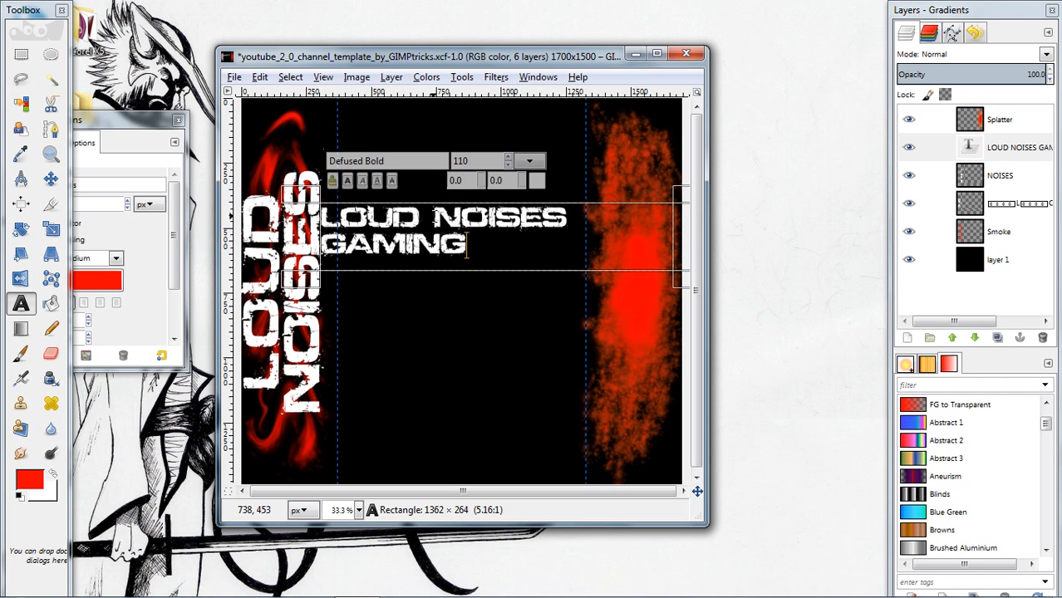
# Tighten the kerning of the space between LOUD and NOISES in the horizontal title
pyautogui.moveTo(432, 218); pyautogui.dragTo(418, 218)
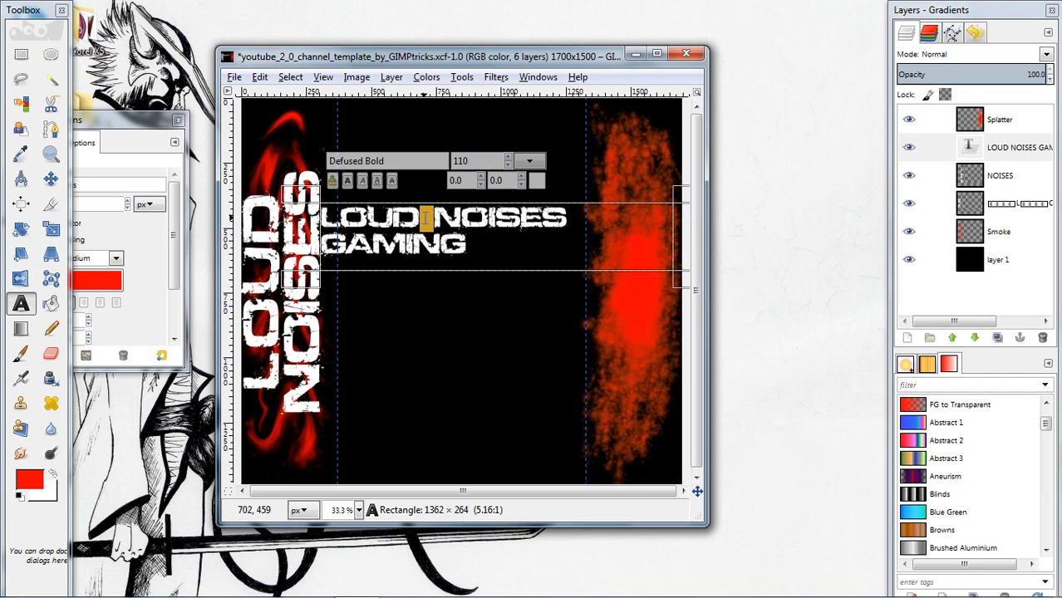
pyautogui.click(520, 184)
pyautogui.click(520, 184)
pyautogui.click(520, 184)
pyautogui.click(520, 184)
pyautogui.click(521, 183)
pyautogui.click(520, 184)
pyautogui.click(521, 183)
pyautogui.click(520, 184)
pyautogui.click(519, 184)
pyautogui.click(520, 183)
pyautogui.click(519, 183)
pyautogui.click(518, 183)
pyautogui.click(519, 183)
pyautogui.click(518, 182)
pyautogui.click(517, 182)
pyautogui.click(518, 182)
pyautogui.click(518, 182)
pyautogui.click(517, 182)
pyautogui.click(518, 182)
pyautogui.click(518, 182)
pyautogui.click(518, 182)
pyautogui.click(518, 182)
pyautogui.click(518, 182)
pyautogui.click(518, 182)
pyautogui.click(518, 182)
pyautogui.click(518, 182)
pyautogui.click(518, 182)
pyautogui.click(518, 182)
pyautogui.click(518, 182)
# Adjust the text frame so that LOUD NOISES GAMING runs on a single line
pyautogui.click(325, 246)
pyautogui.moveTo(320, 242); pyautogui.dragTo(562, 215)
pyautogui.click(561, 218)
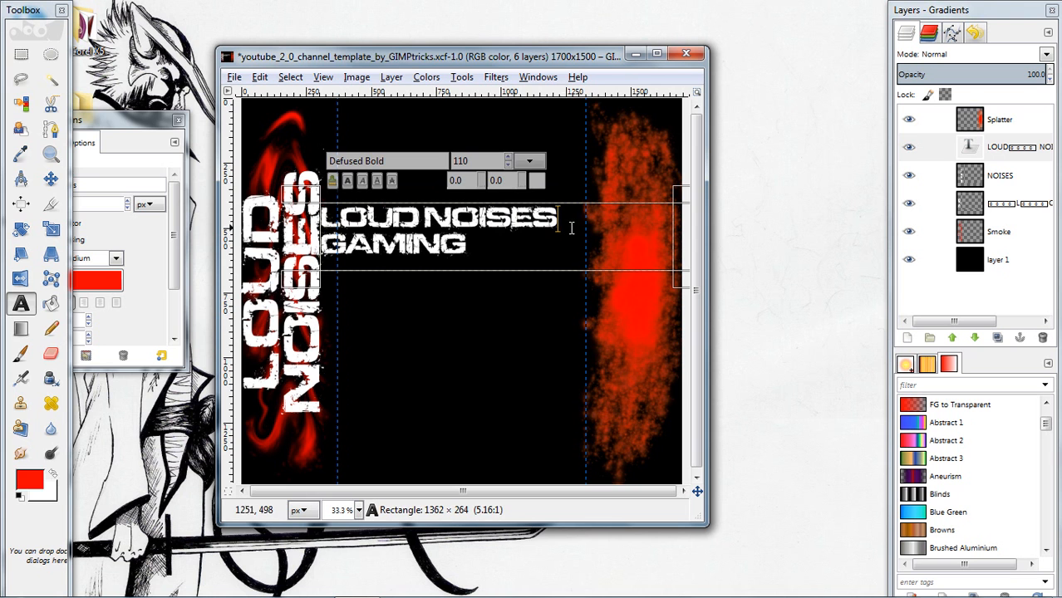
pyautogui.hotkey('shift', 'Left')
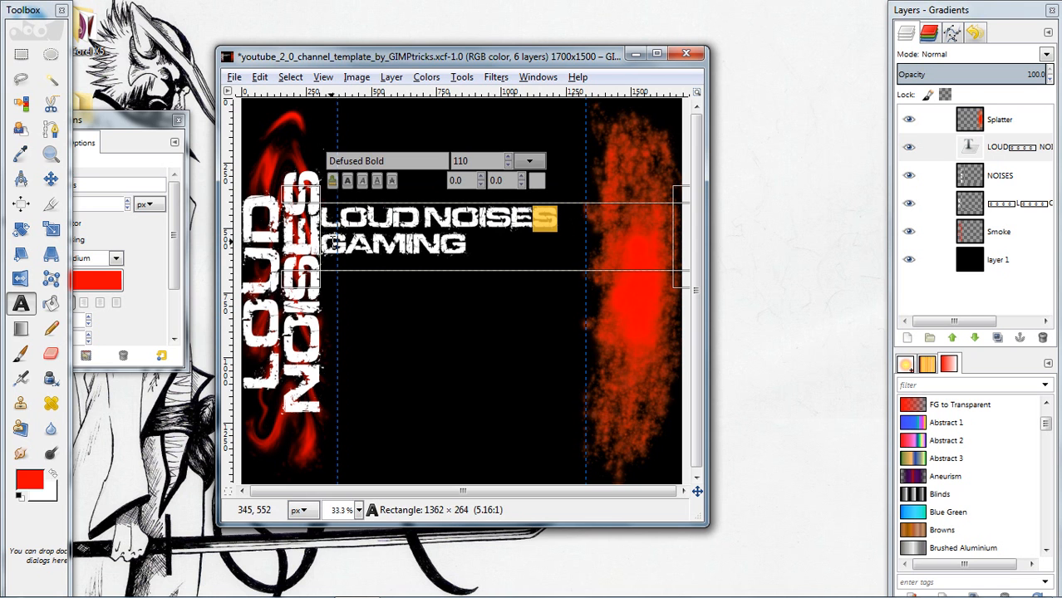
pyautogui.click(320, 244)
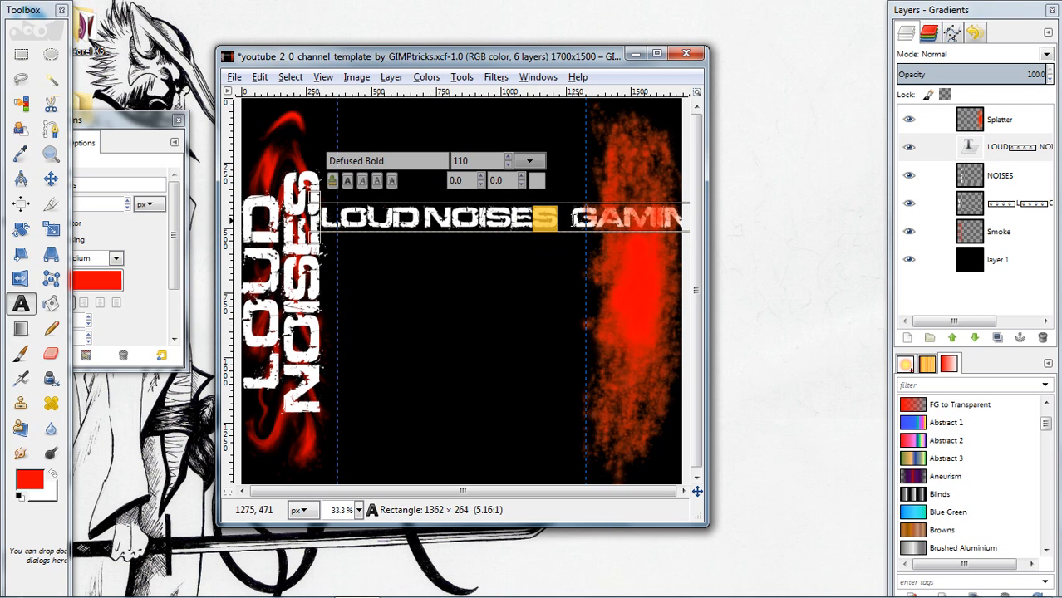
# Set the kerning of the space between NOISES and GAMING to -40
pyautogui.doubleClick(564, 219)
pyautogui.scroll(-9, 521, 183)
pyautogui.scroll(-20, 521, 183)
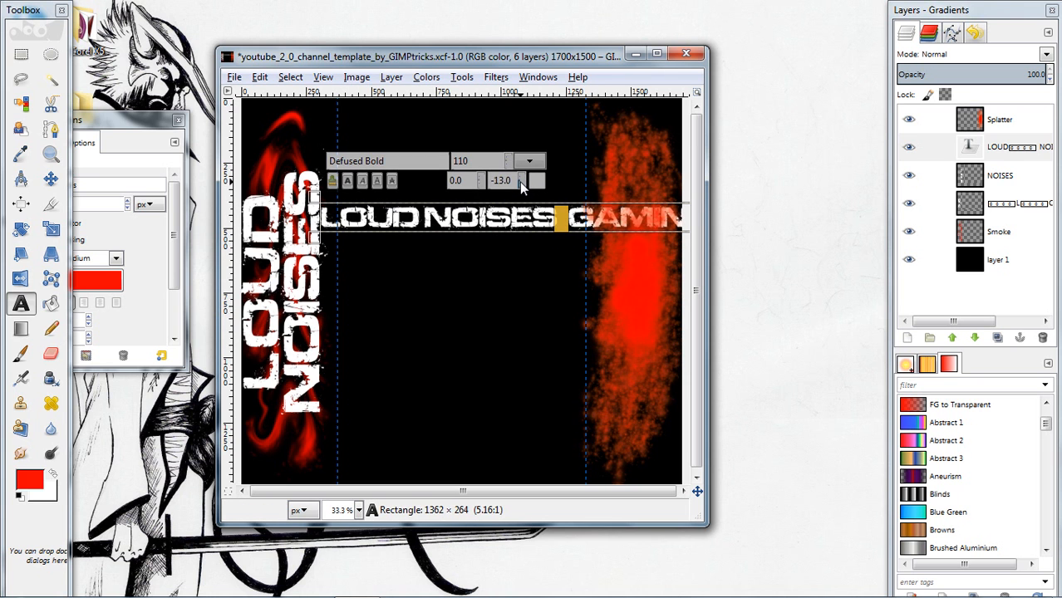
pyautogui.scroll(-13, 522, 183)
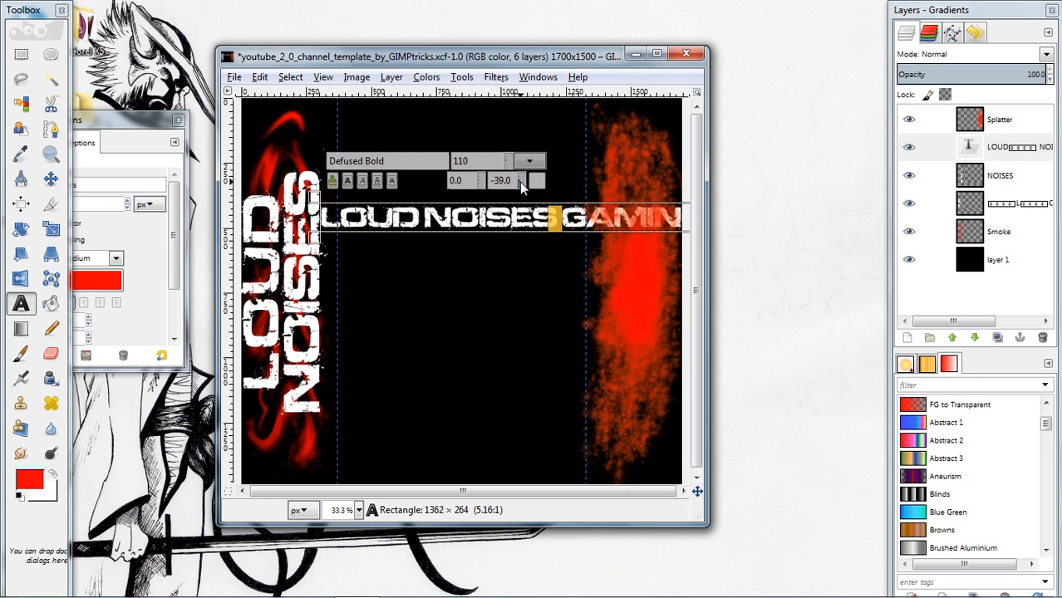
pyautogui.scroll(10, 522, 181)
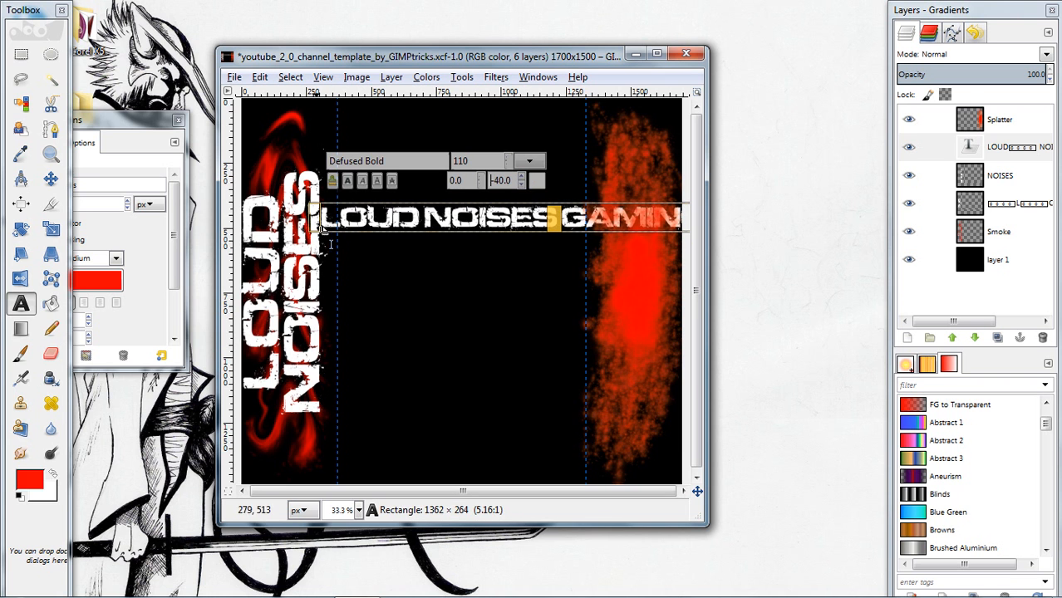
# Move the horizontal title up and sideways so it sits above the vertical lettering and fits within the canvas width
pyautogui.click(51, 178)
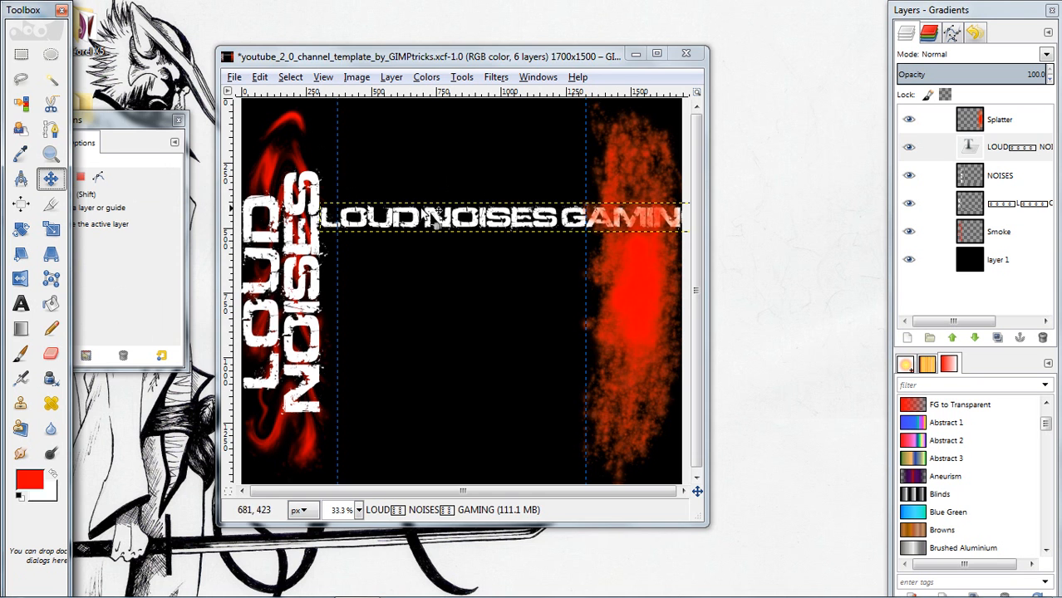
pyautogui.moveTo(439, 222); pyautogui.dragTo(372, 216)
pyautogui.moveTo(367, 166); pyautogui.dragTo(374, 163)
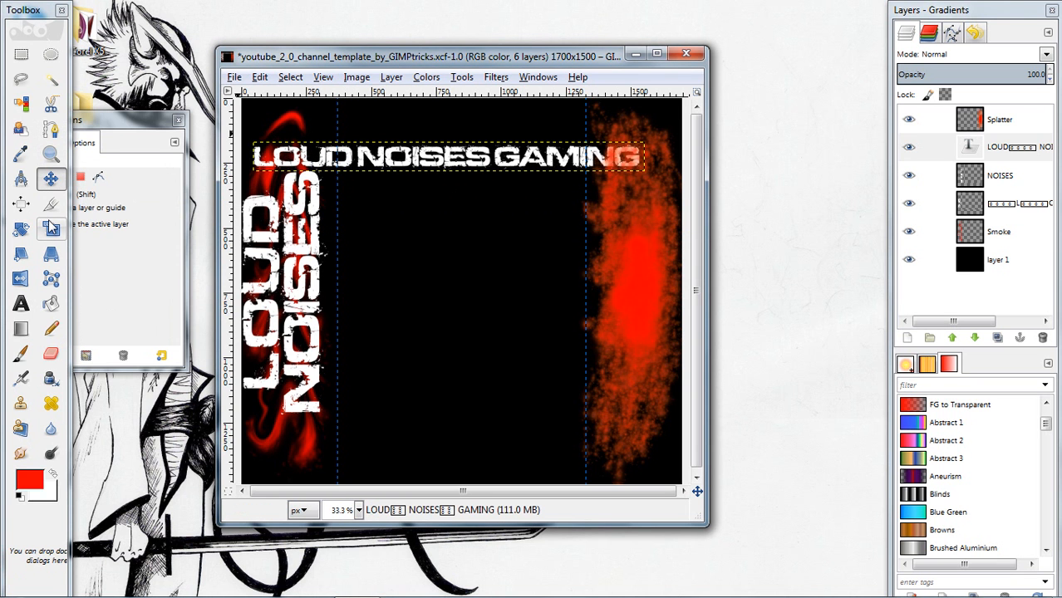
# Select the entire horizontal title for text editing and set its kerning to -1
pyautogui.click(21, 304)
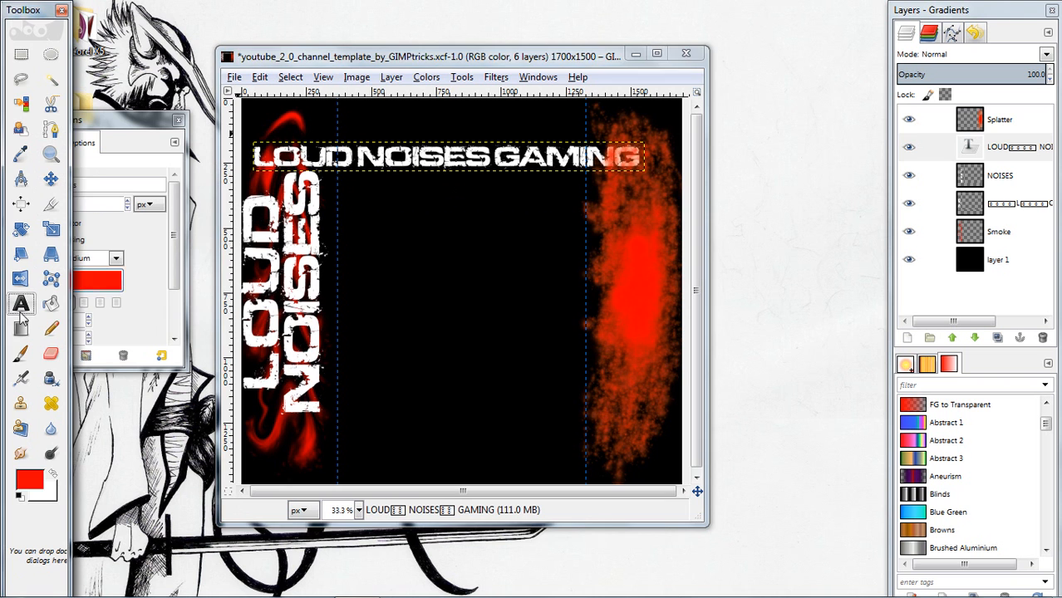
pyautogui.click(651, 163)
pyautogui.moveTo(640, 158); pyautogui.dragTo(263, 161)
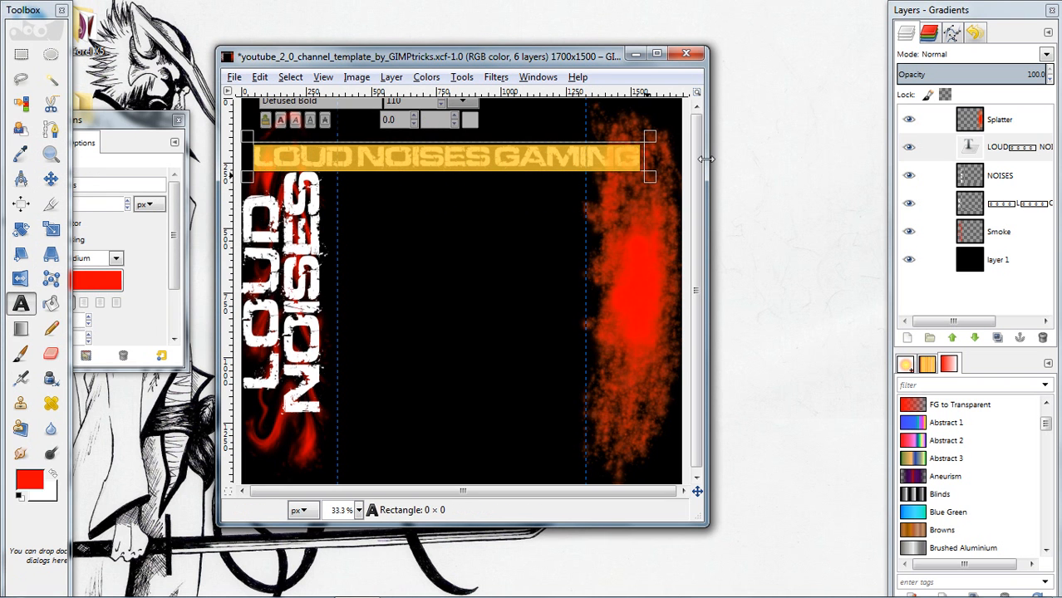
pyautogui.click(453, 123)
pyautogui.click(453, 123)
pyautogui.click(453, 123)
pyautogui.click(453, 123)
pyautogui.click(453, 123)
pyautogui.click(453, 123)
pyautogui.click(452, 123)
pyautogui.click(453, 123)
pyautogui.click(453, 123)
pyautogui.click(453, 123)
pyautogui.click(453, 123)
pyautogui.click(453, 123)
# Tighten the kerning of the space between NOISES and GAMING again
pyautogui.click(497, 154)
pyautogui.moveTo(513, 152); pyautogui.dragTo(500, 151)
pyautogui.click(454, 125)
pyautogui.moveTo(454, 124); pyautogui.dragTo(454, 126)
# Set the kerning of the space between LOUD and NOISES in the horizontal title to -41
pyautogui.moveTo(369, 156); pyautogui.dragTo(358, 158)
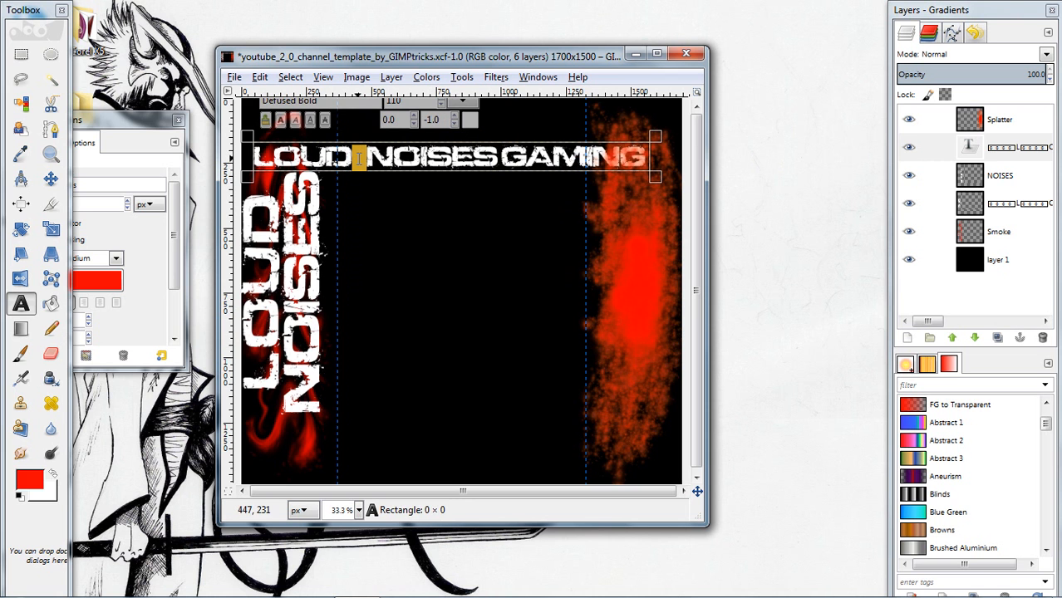
pyautogui.moveTo(454, 122); pyautogui.dragTo(453, 123)
pyautogui.click(456, 121)
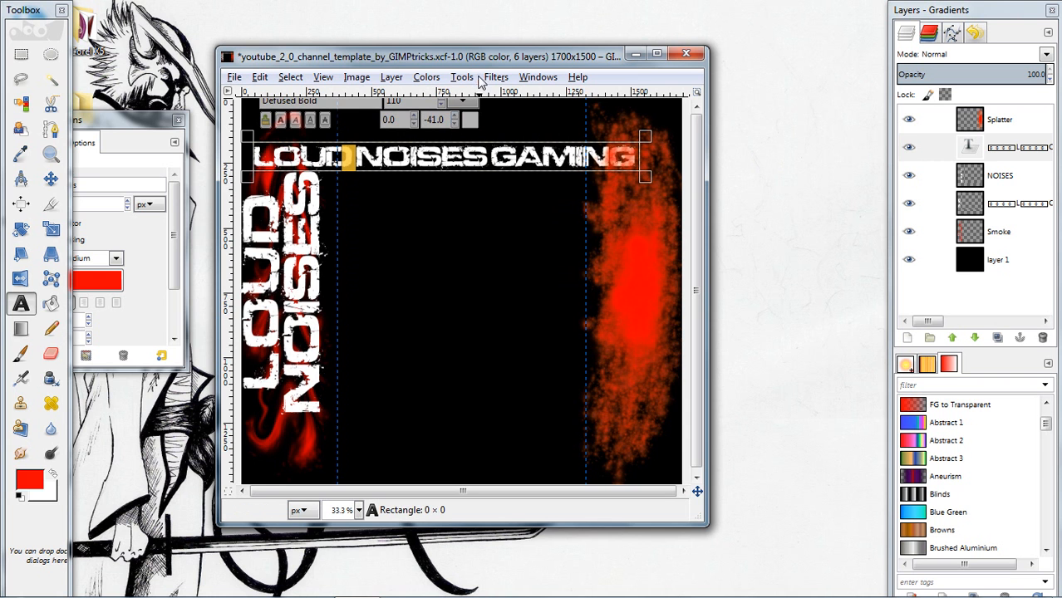
# Rotate the horizontal LOUD NOISES GAMING title layer by 90 degrees
pyautogui.click(473, 78)
pyautogui.moveTo(557, 126)
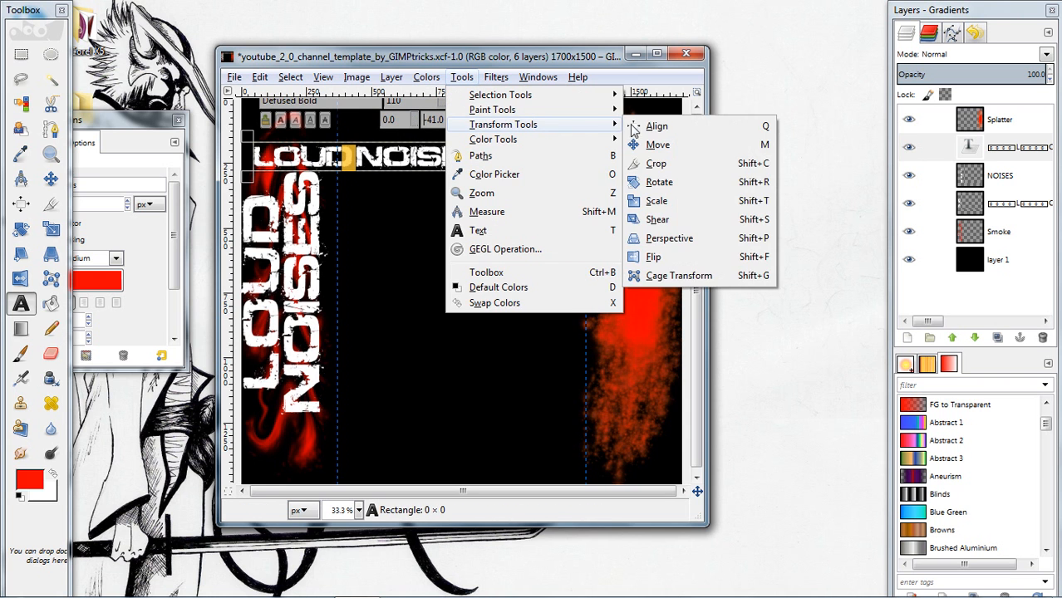
pyautogui.click(661, 182)
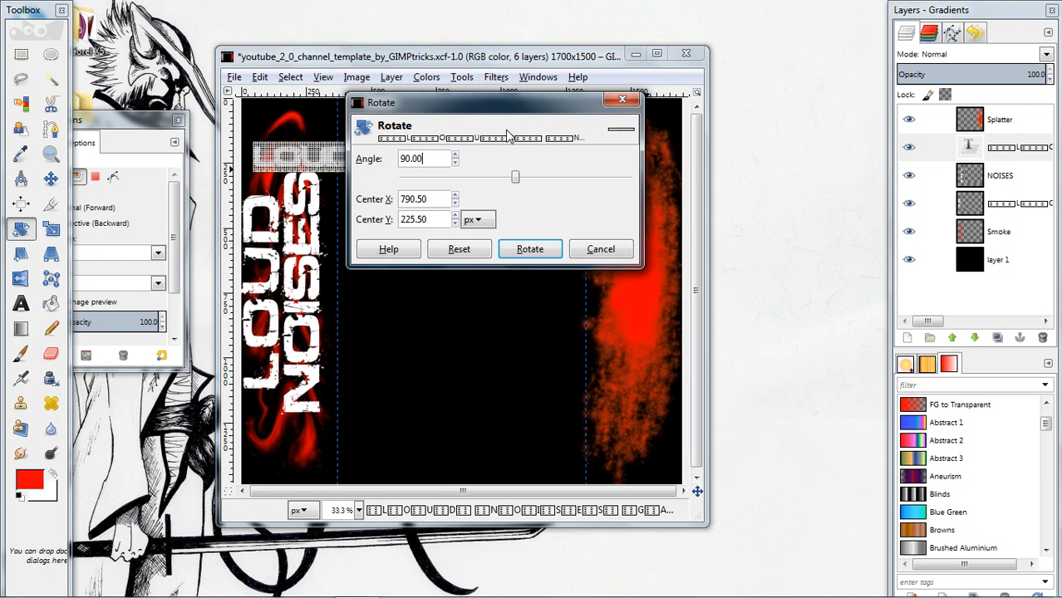
pyautogui.click(514, 249)
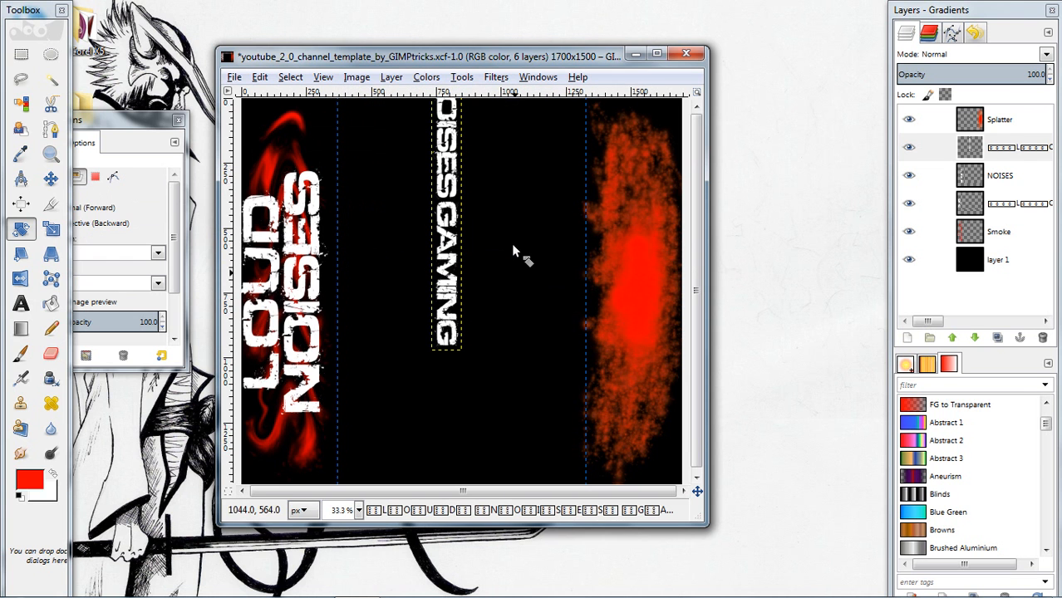
# Centre the rotated title over the red splatter and place the Splatter layer beneath all lettering layers, directly above Smoke
pyautogui.click(51, 181)
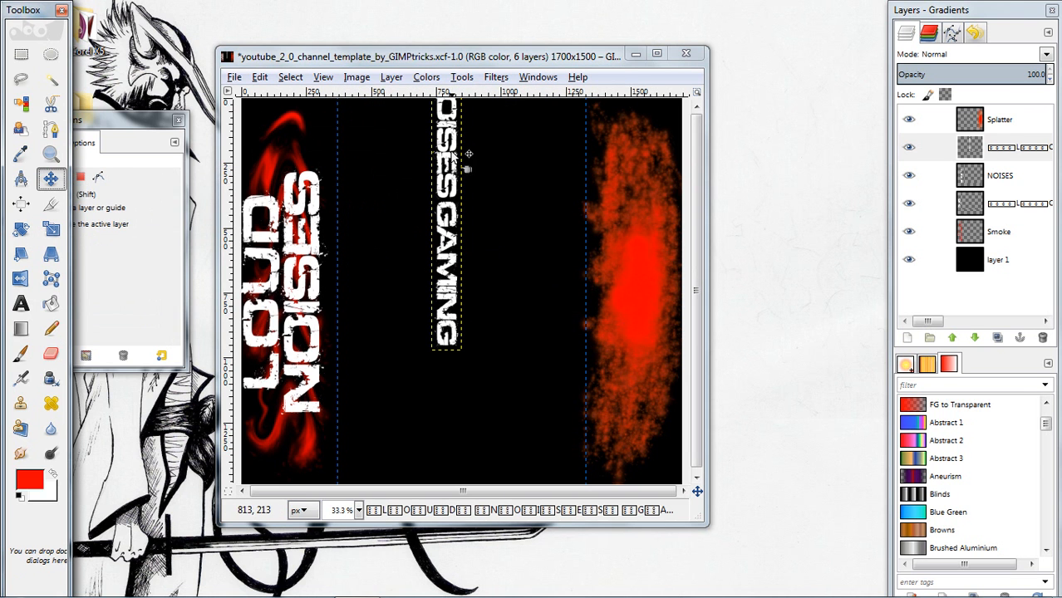
pyautogui.moveTo(455, 167); pyautogui.dragTo(625, 298)
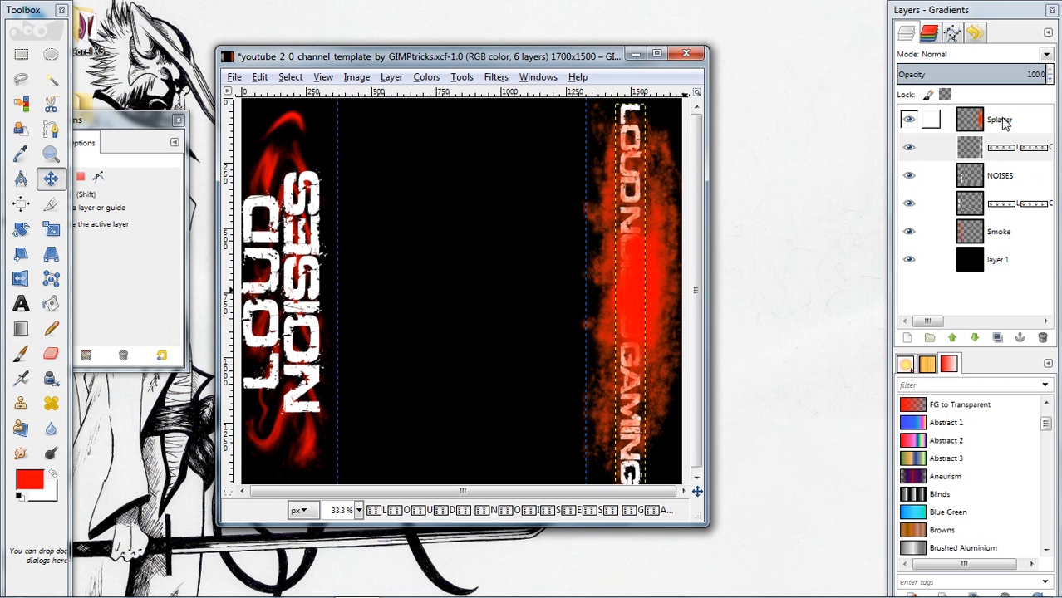
pyautogui.moveTo(1015, 124); pyautogui.dragTo(943, 217)
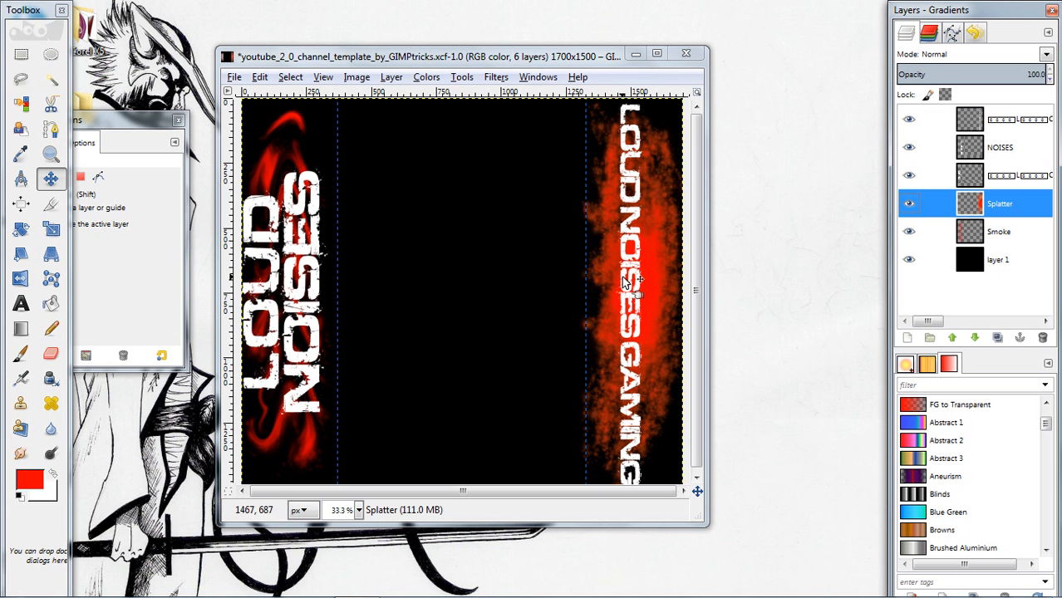
pyautogui.click(632, 204)
pyautogui.moveTo(632, 204); pyautogui.dragTo(635, 202)
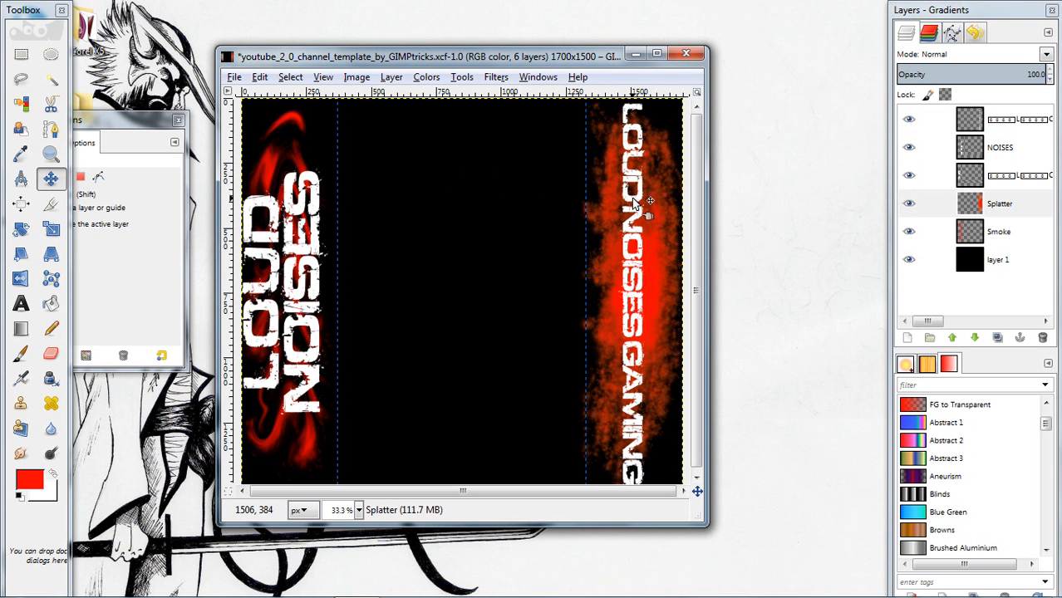